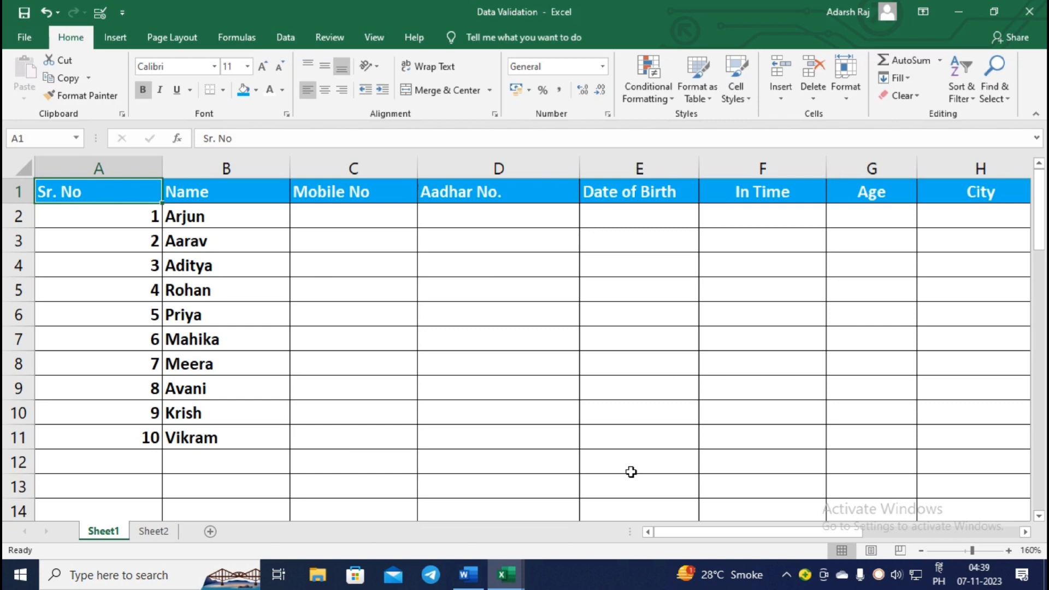
# Browse the Allow options in the Data Validation settings, then close without changes and select B2.
pyautogui.click(284, 37)
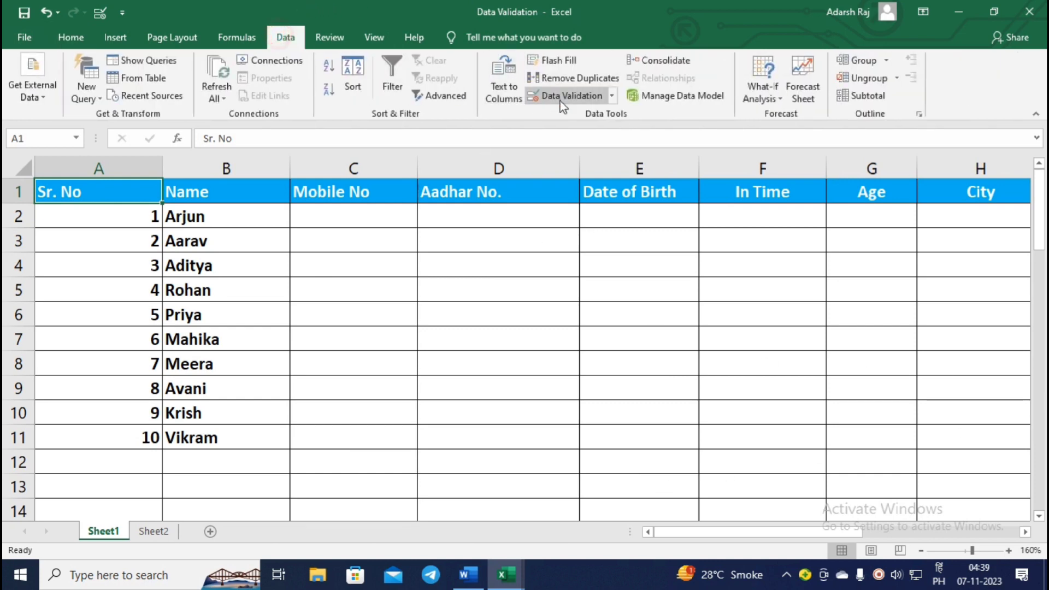
pyautogui.click(563, 98)
pyautogui.click(245, 243)
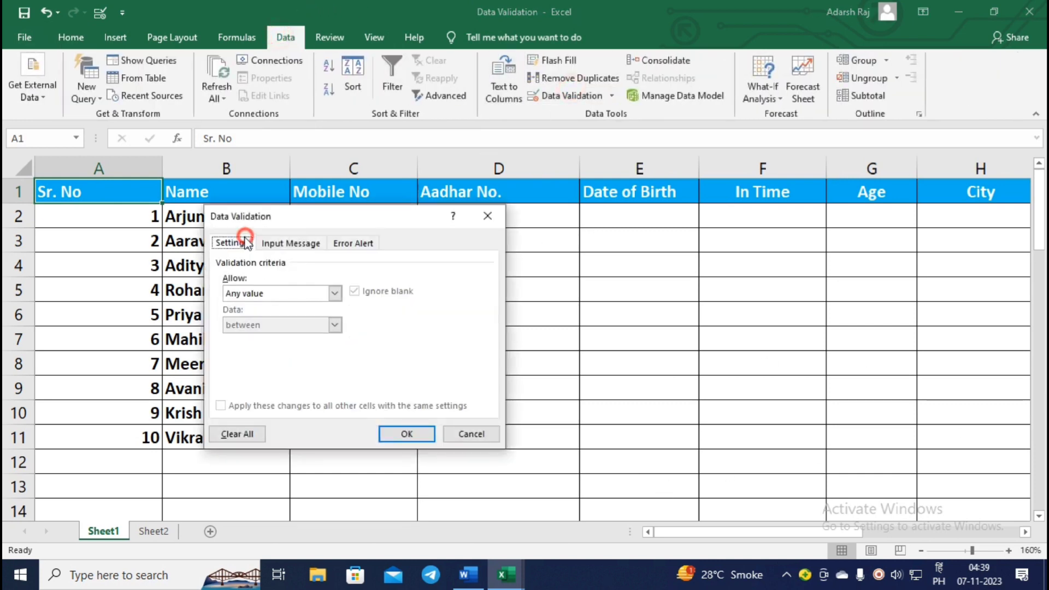
pyautogui.click(334, 294)
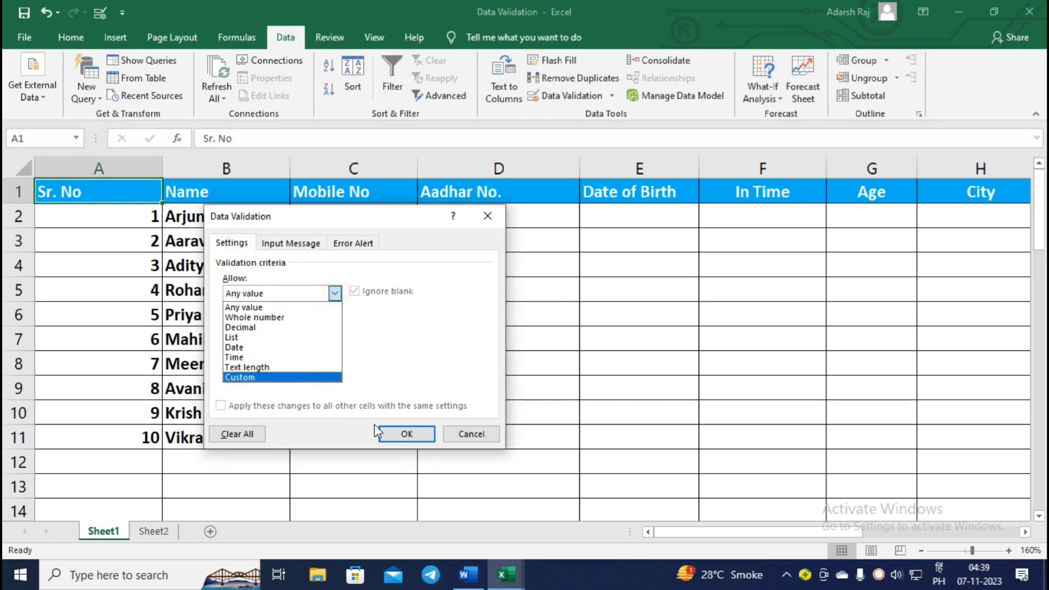
pyautogui.click(404, 434)
pyautogui.click(240, 218)
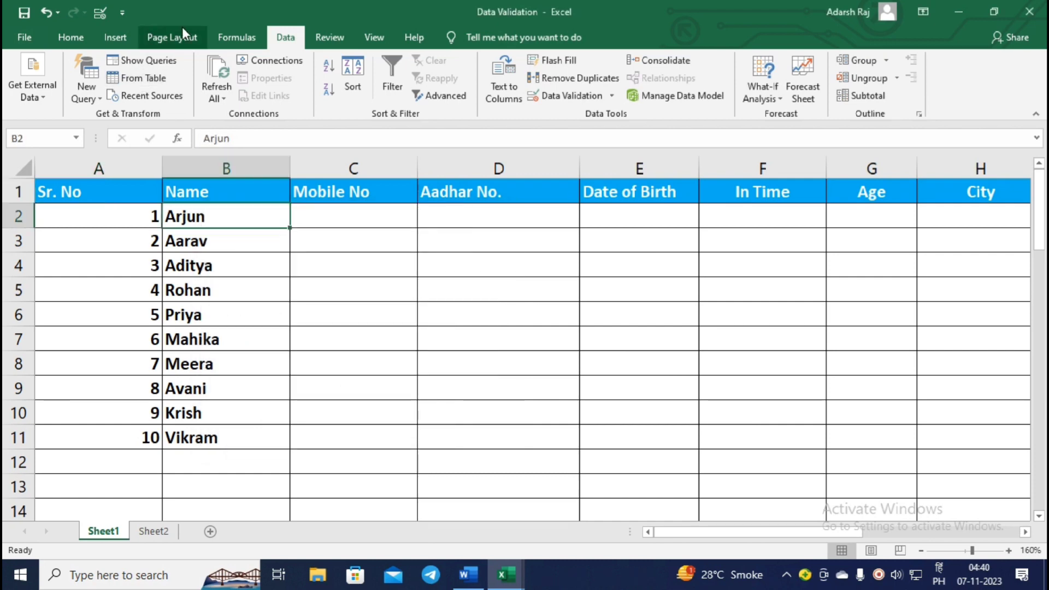
# Clear the last six names from B6:B11.
pyautogui.click(82, 37)
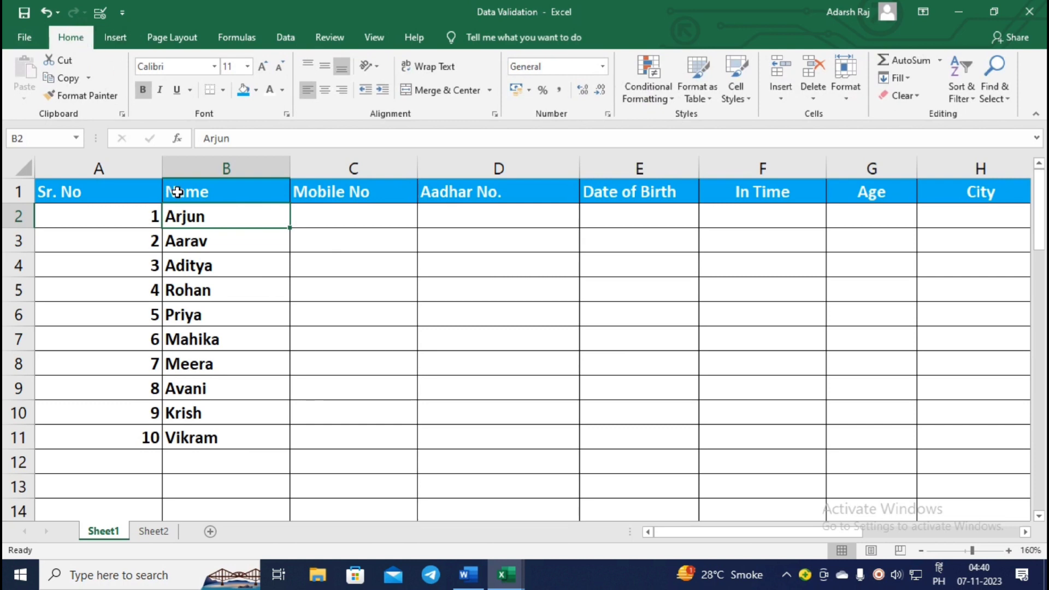
pyautogui.moveTo(188, 208); pyautogui.dragTo(255, 214)
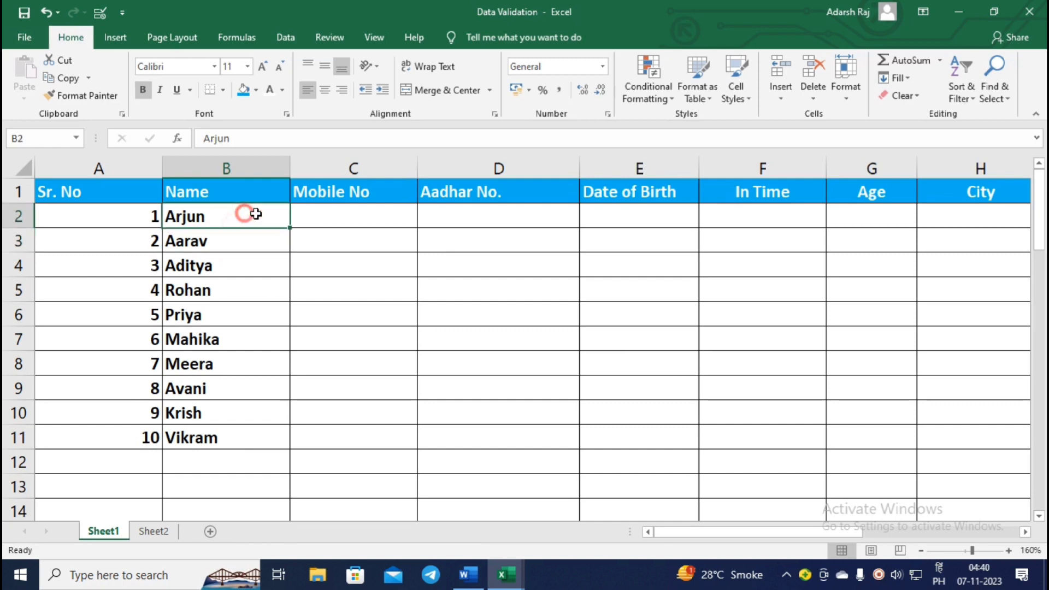
pyautogui.click(232, 245)
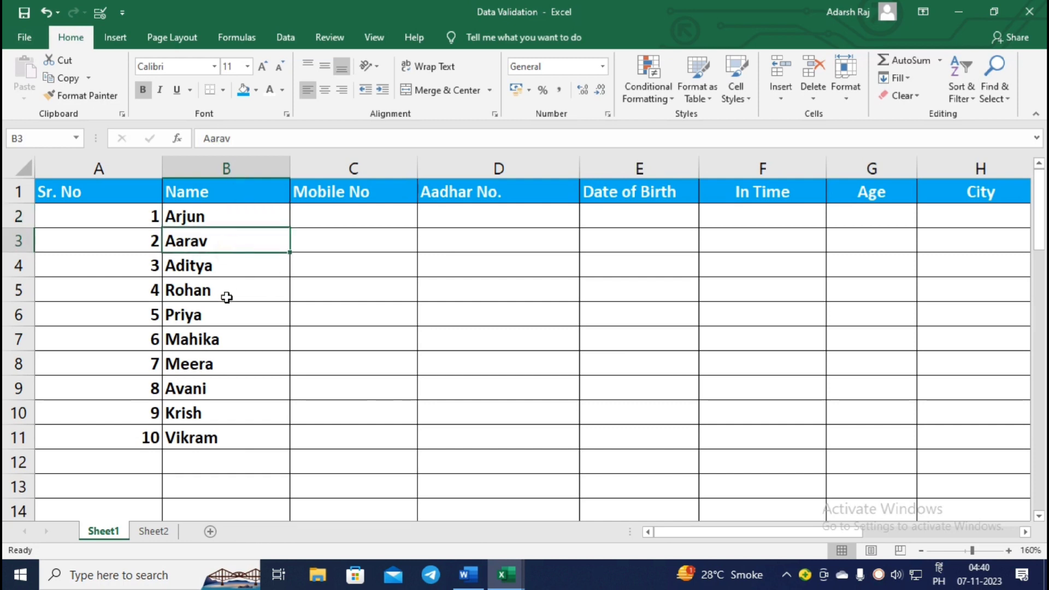
pyautogui.click(227, 290)
pyautogui.moveTo(238, 314); pyautogui.dragTo(247, 443)
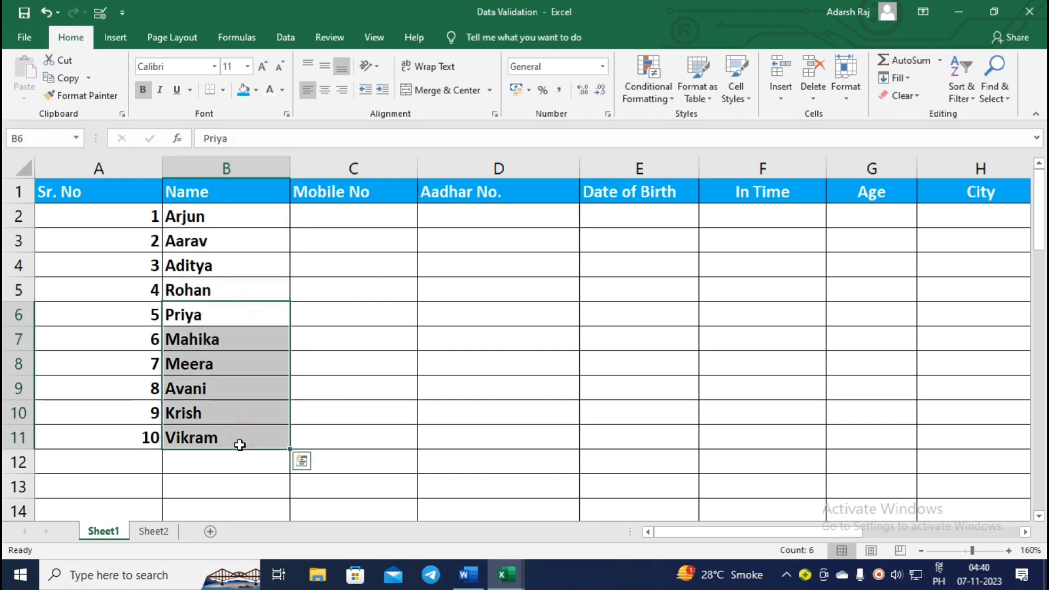
pyautogui.press('Delete')
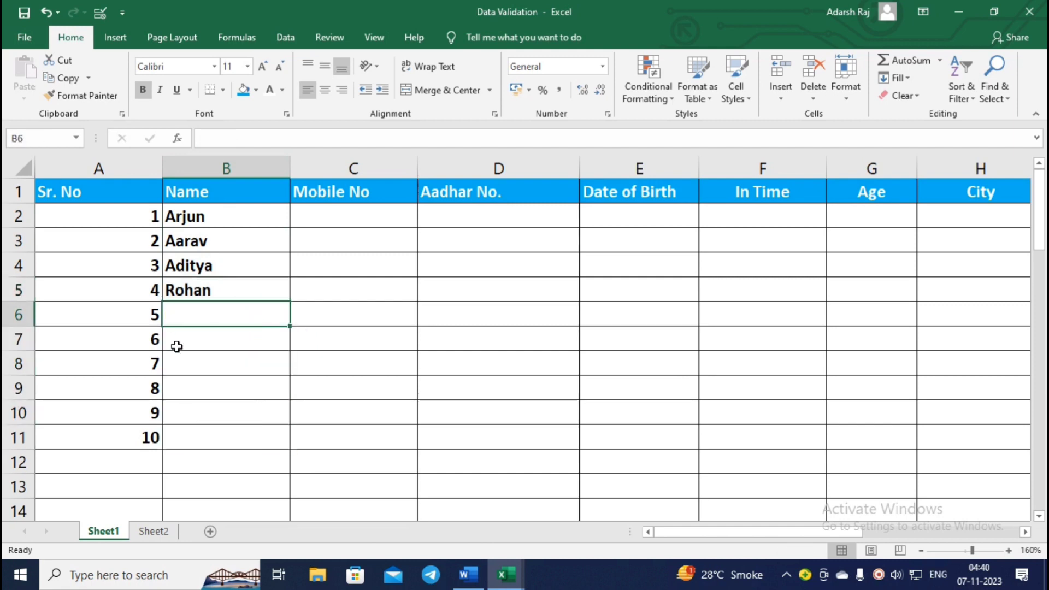
# Confirm 454564 in B6 is rejected with the Hindi alert, then enter the name rohit.
pyautogui.write('454564')
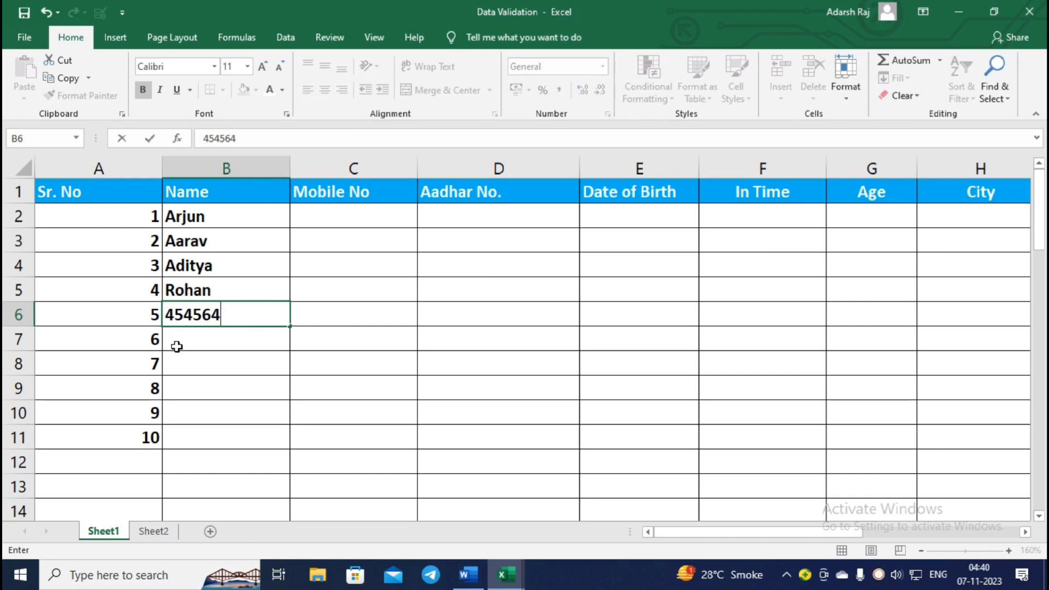
pyautogui.press('Return')
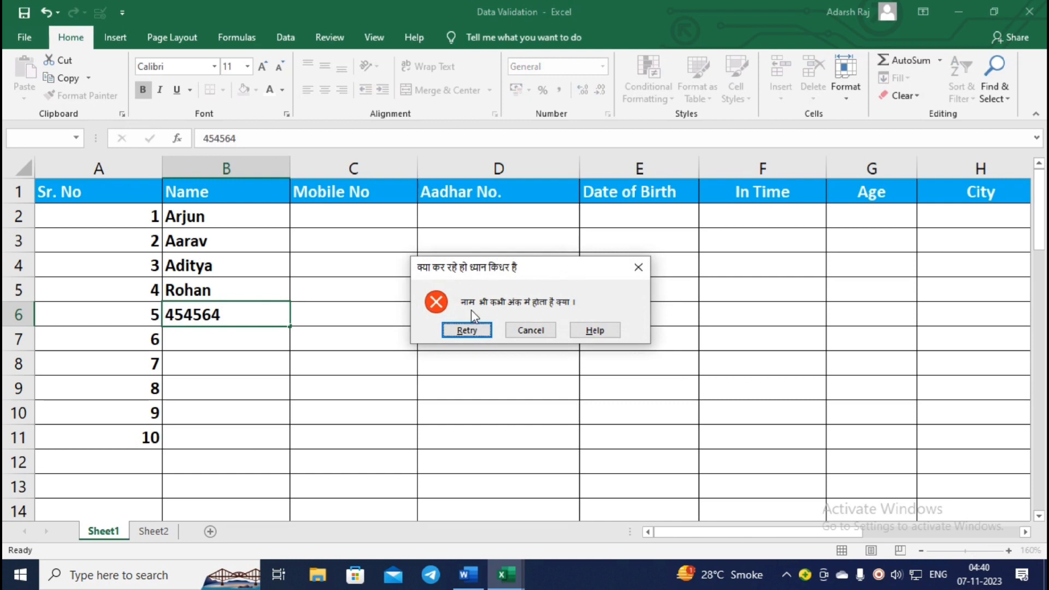
pyautogui.click(637, 273)
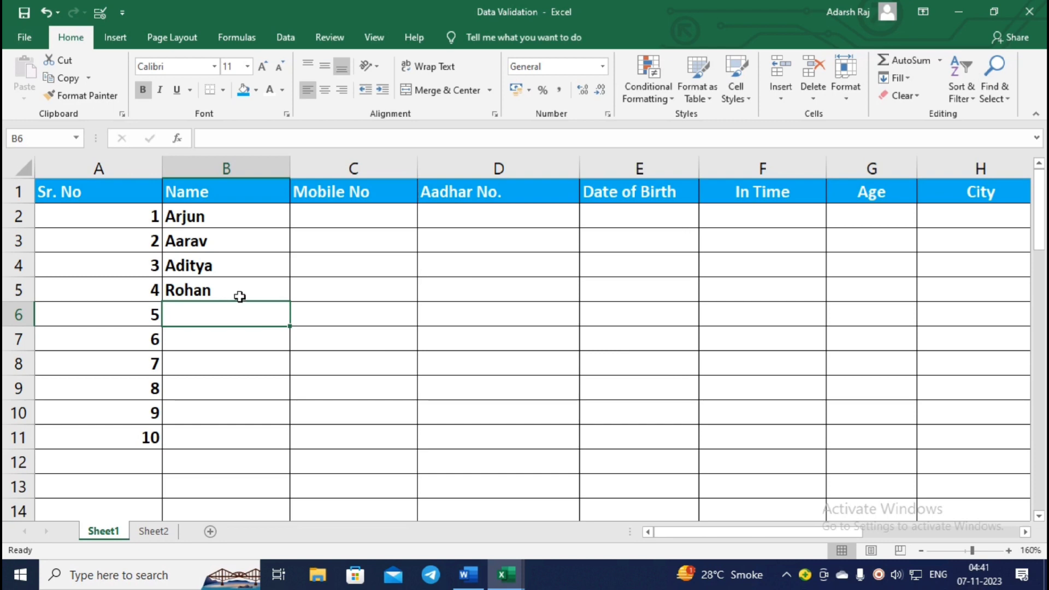
pyautogui.write('ajhdfjksh')
pyautogui.press('BackSpace')
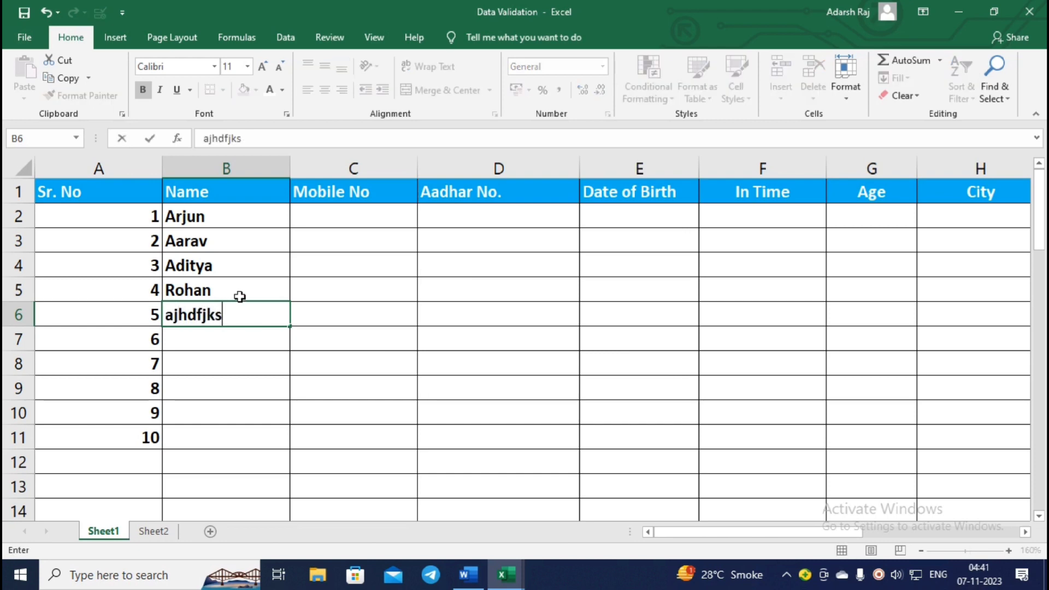
pyautogui.press('BackSpace')
pyautogui.press('BackSpace')
pyautogui.press('BackSpace')
pyautogui.press('BackSpace')
pyautogui.press('BackSpace')
pyautogui.press('BackSpace')
pyautogui.press('BackSpace')
pyautogui.press('BackSpace')
pyautogui.write('rohit')
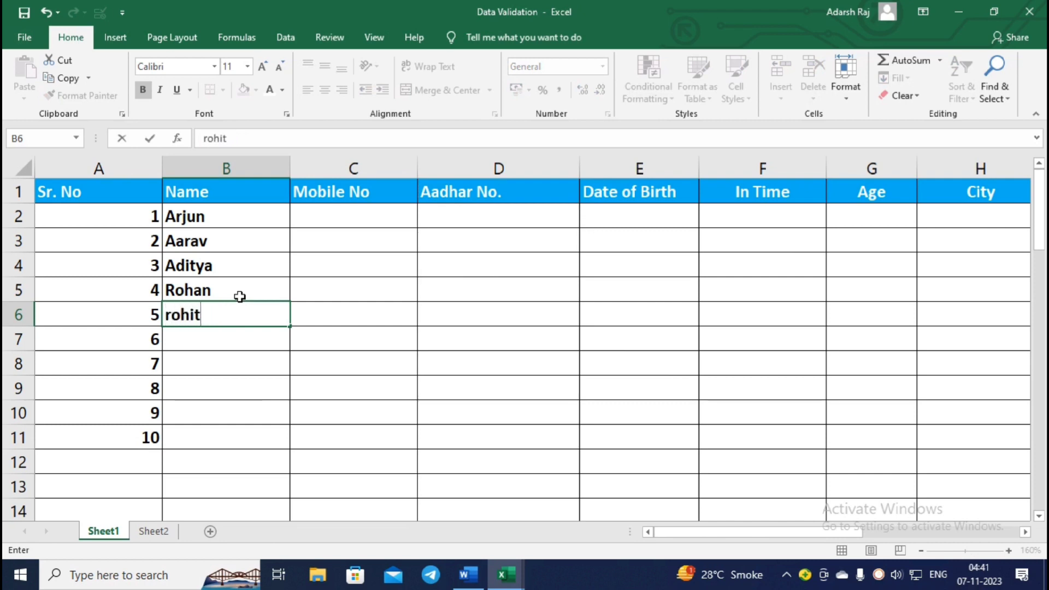
pyautogui.press('Return')
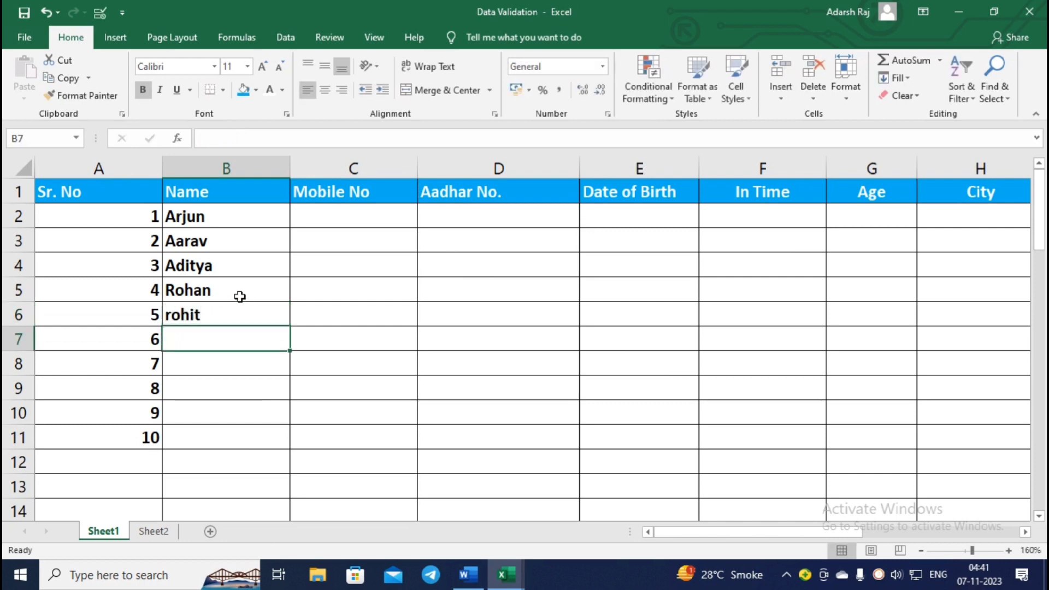
# Confirm 7845 is also rejected, then delete the test name rohit.
pyautogui.write('7845')
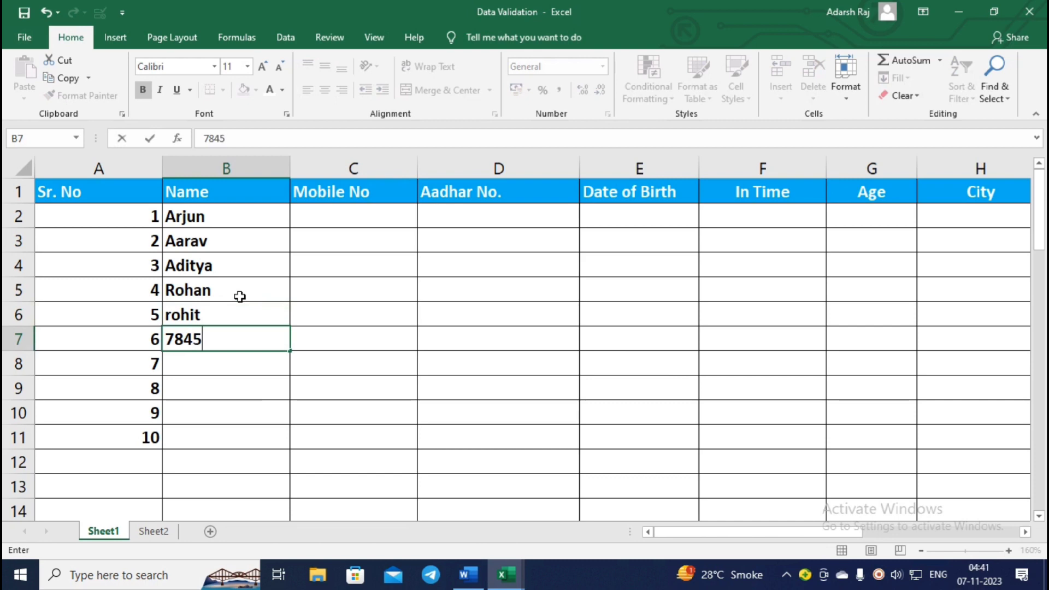
pyautogui.press('Return')
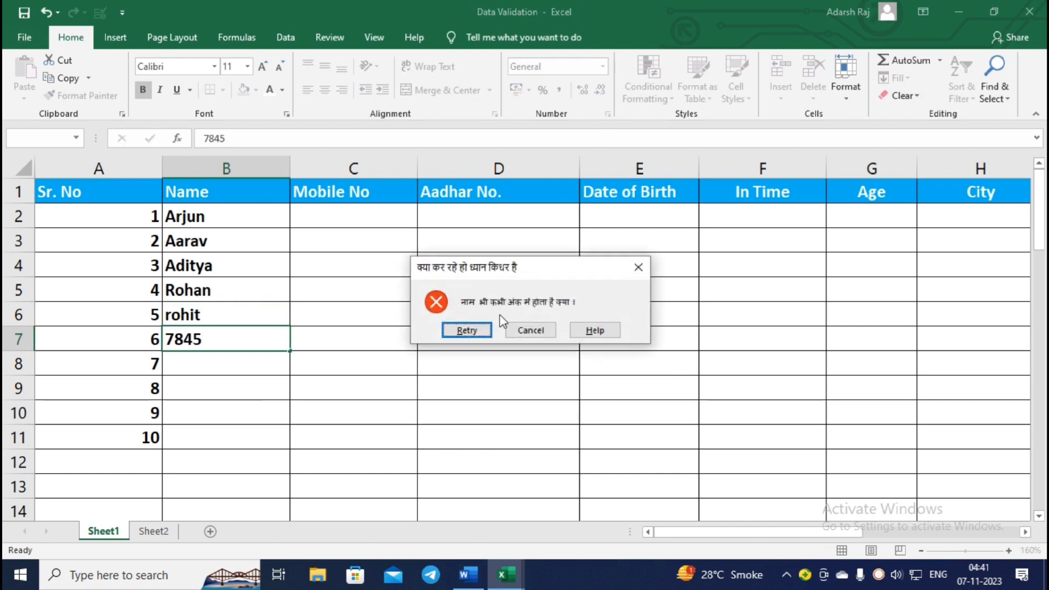
pyautogui.click(638, 267)
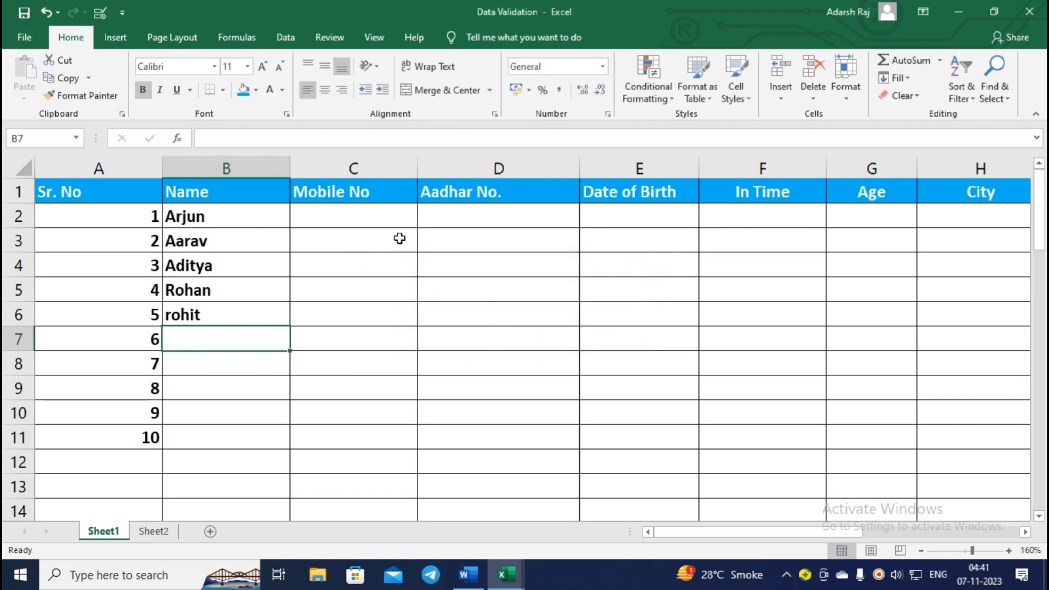
pyautogui.click(255, 321)
pyautogui.press('Delete')
pyautogui.click(333, 243)
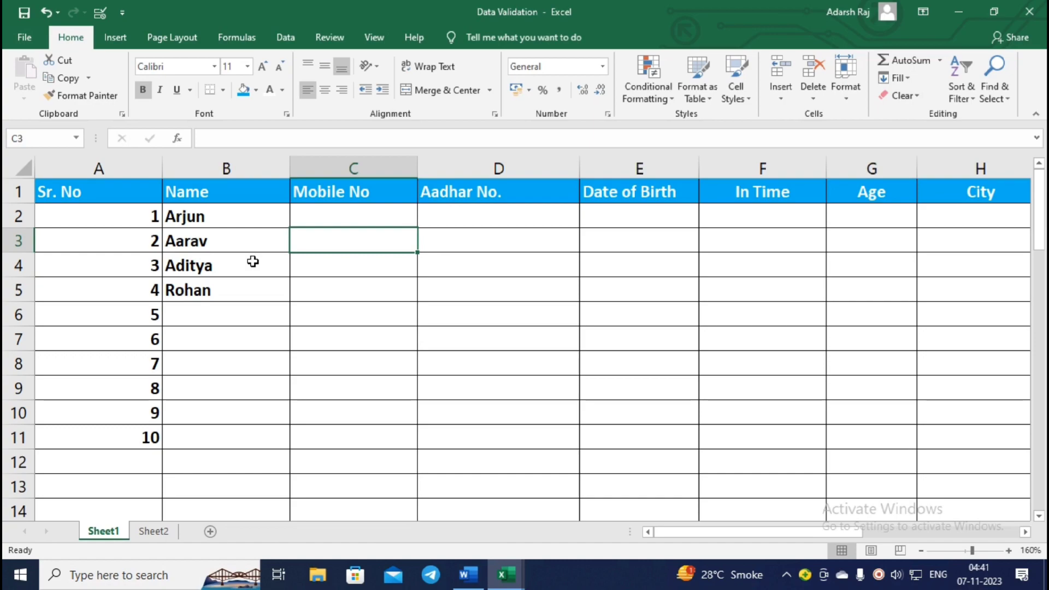
pyautogui.click(351, 213)
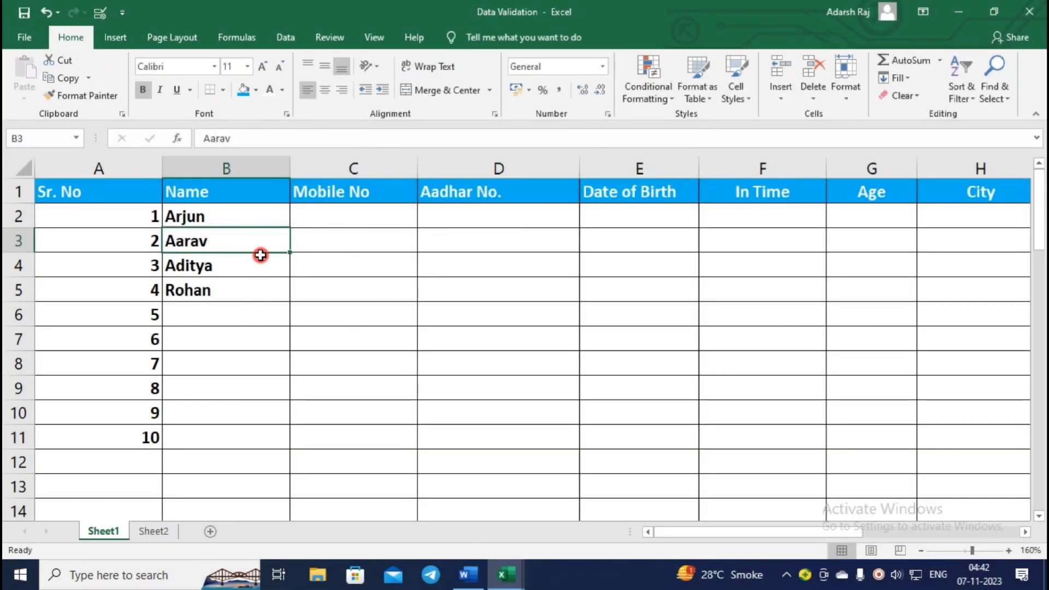
pyautogui.click(260, 255)
pyautogui.click(233, 316)
pyautogui.write('465')
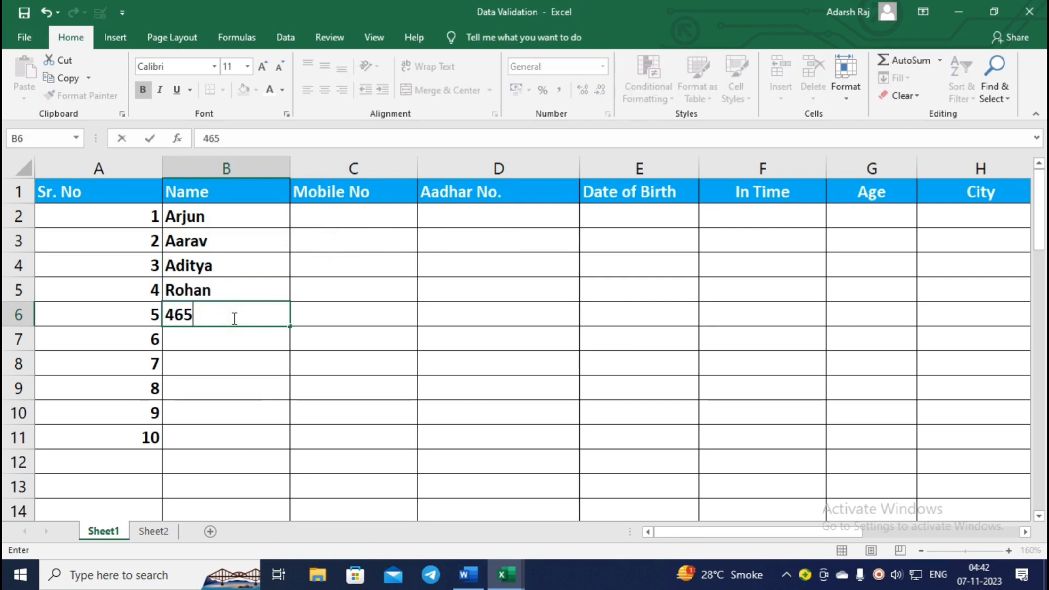
pyautogui.write('46')
pyautogui.press('Return')
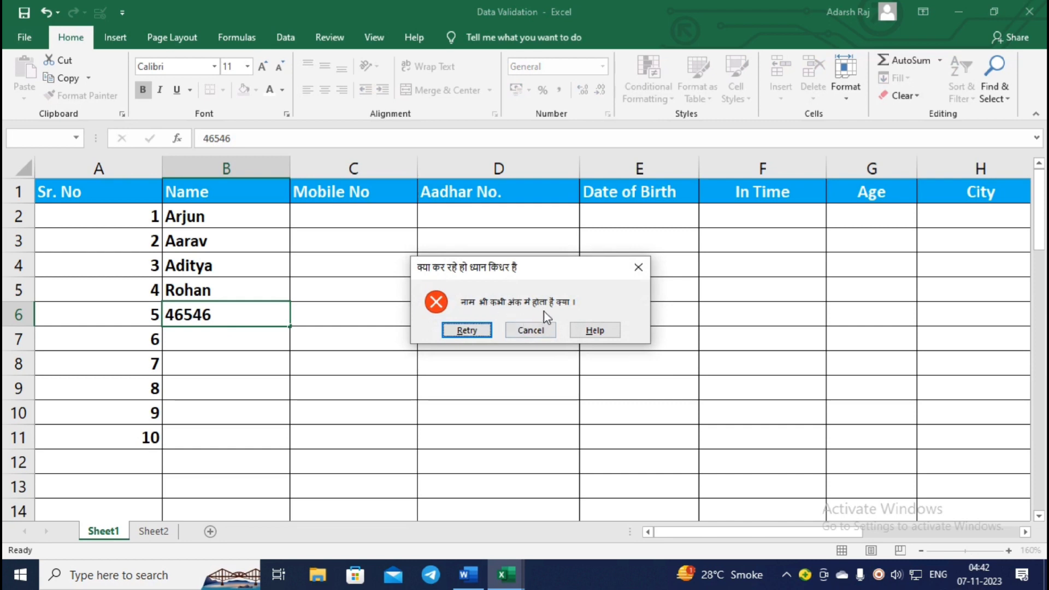
pyautogui.click(638, 268)
pyautogui.click(342, 224)
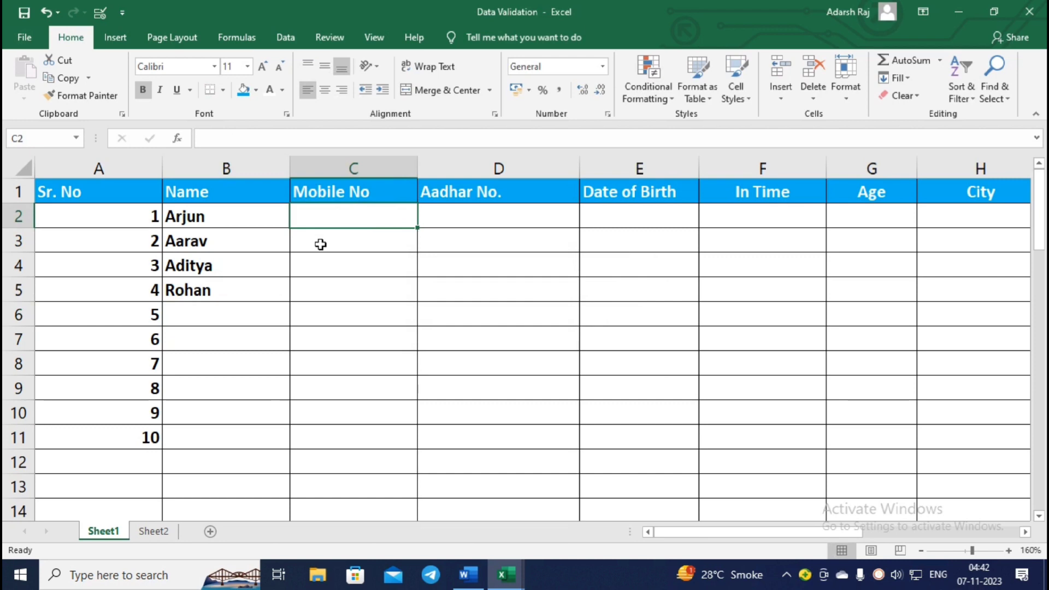
pyautogui.moveTo(327, 218)
pyautogui.mouseDown()
pyautogui.moveTo(352, 250)
pyautogui.moveTo(346, 226)
pyautogui.mouseUp()
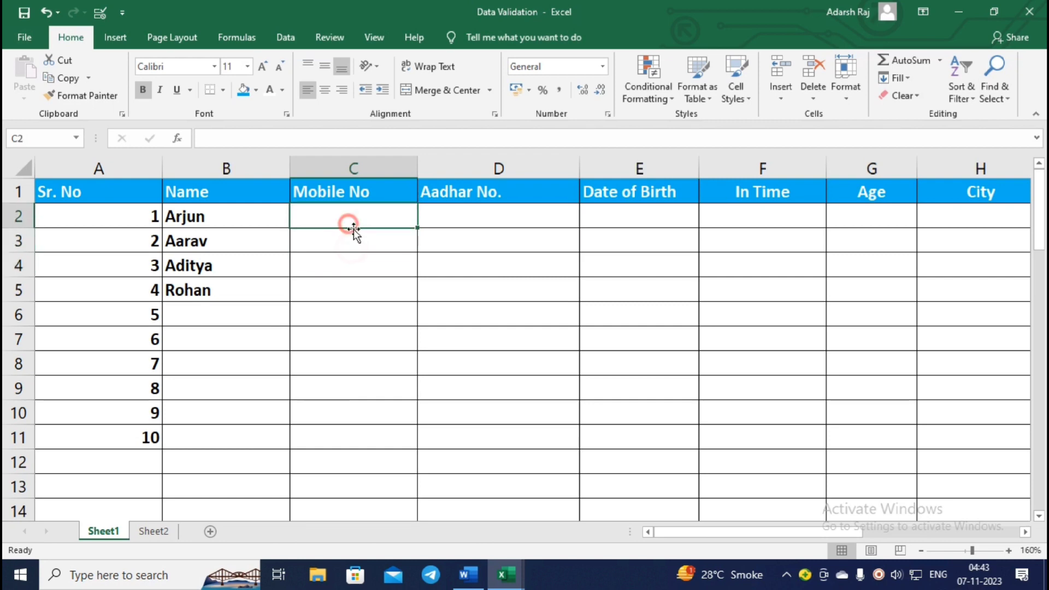
pyautogui.write('123')
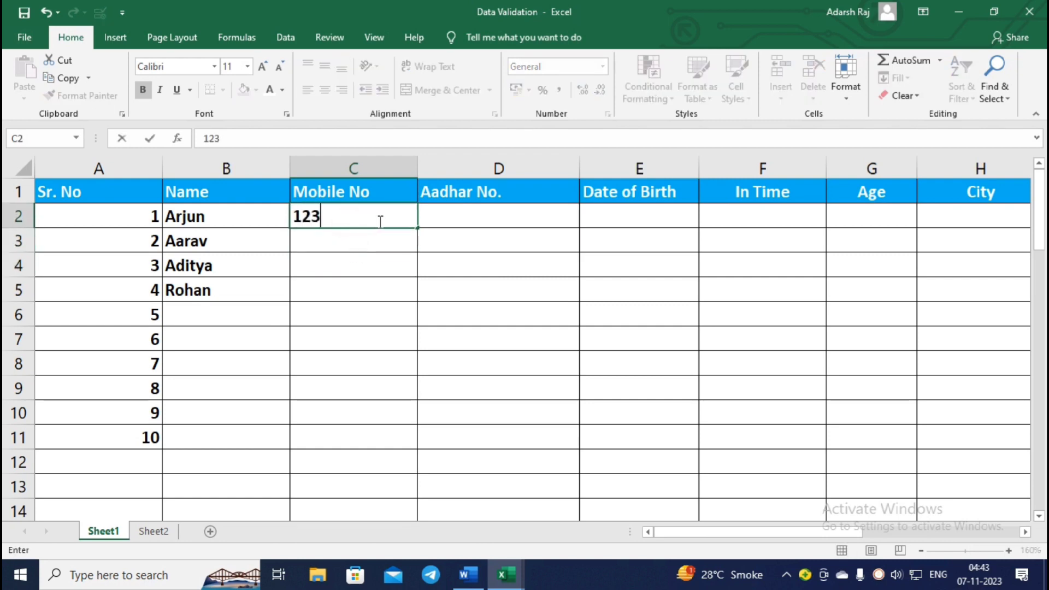
pyautogui.write('4567891')
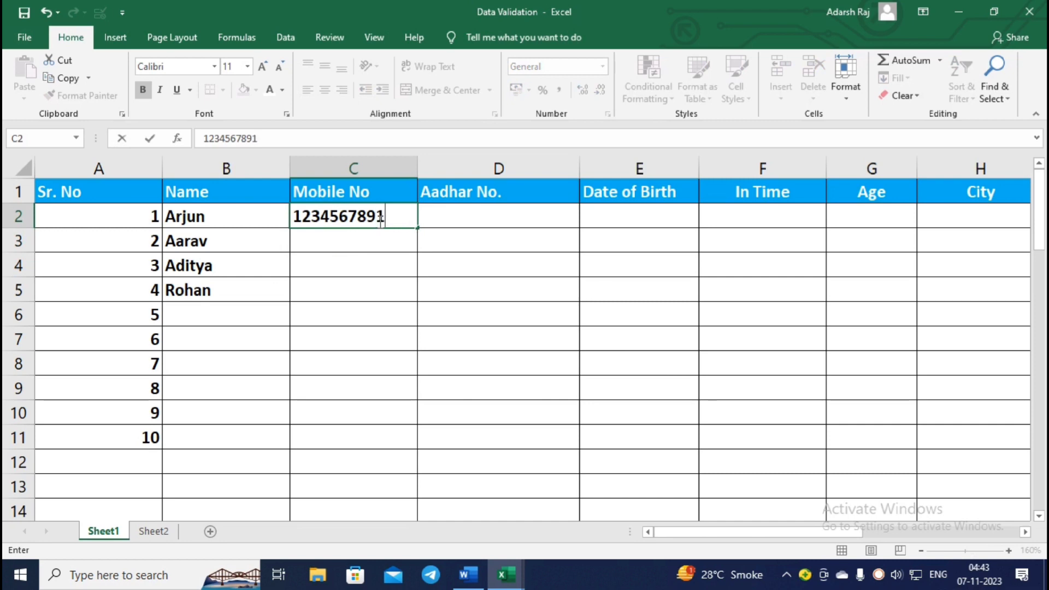
pyautogui.press('Return')
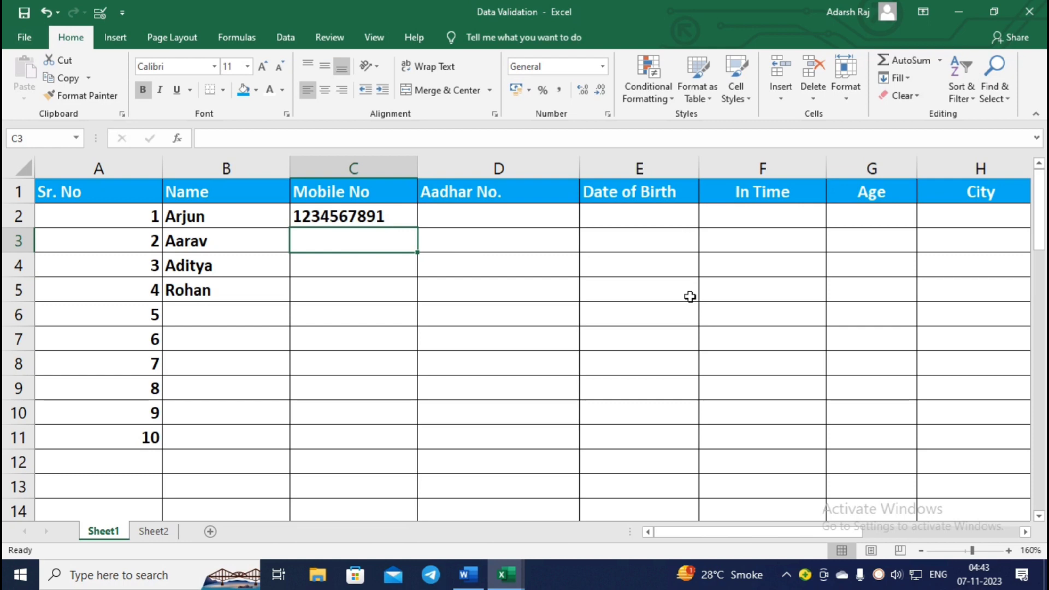
pyautogui.write('4567898')
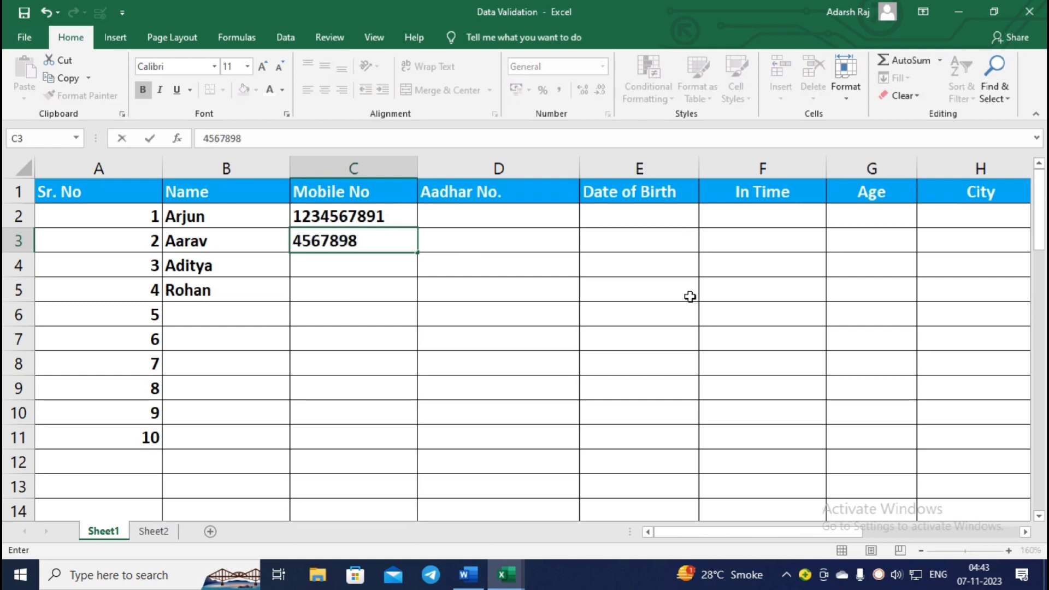
pyautogui.press('Return')
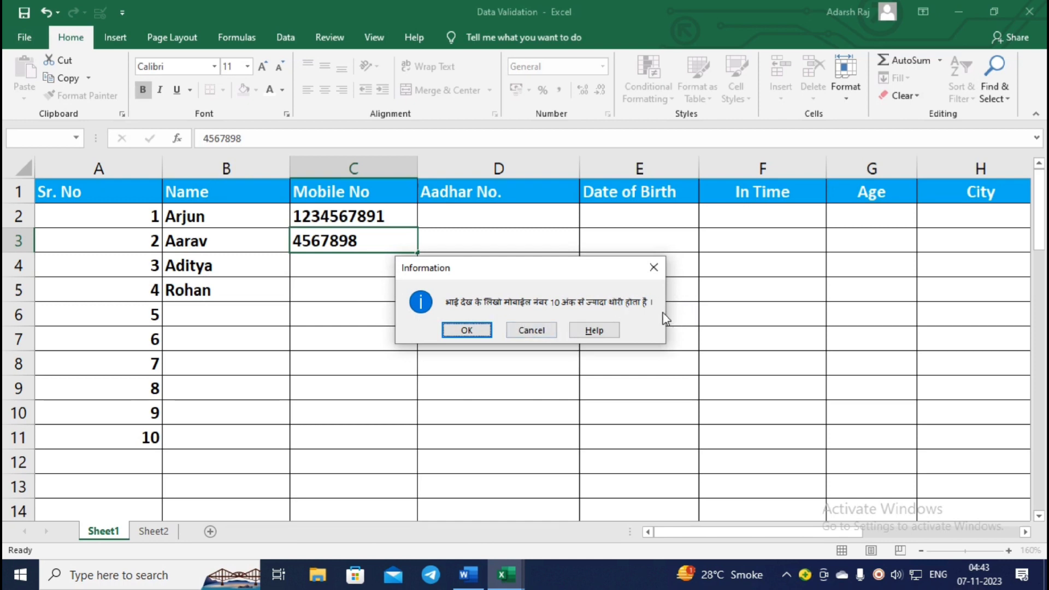
pyautogui.click(654, 267)
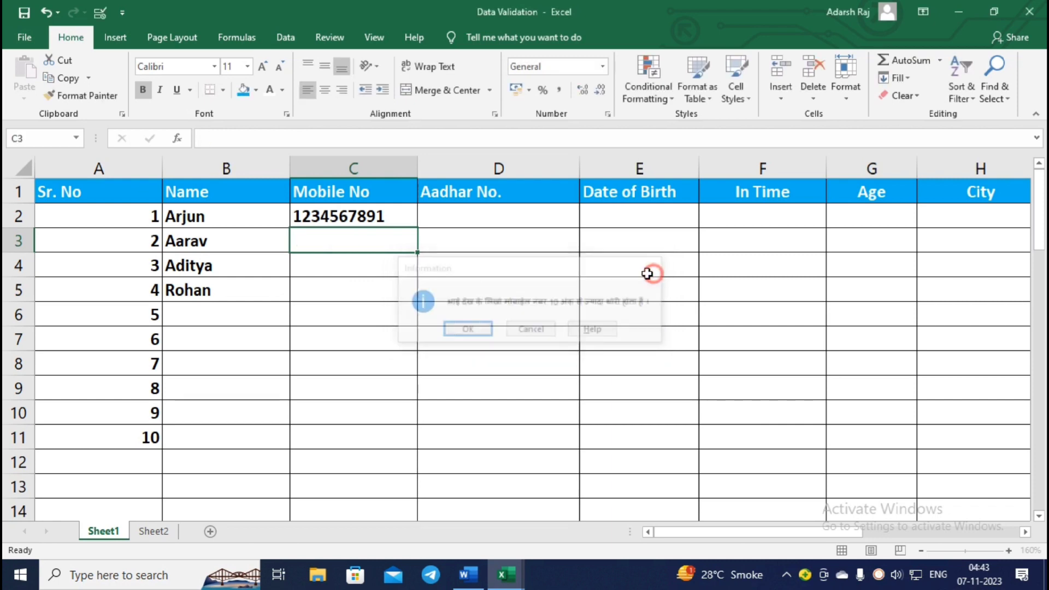
pyautogui.click(519, 223)
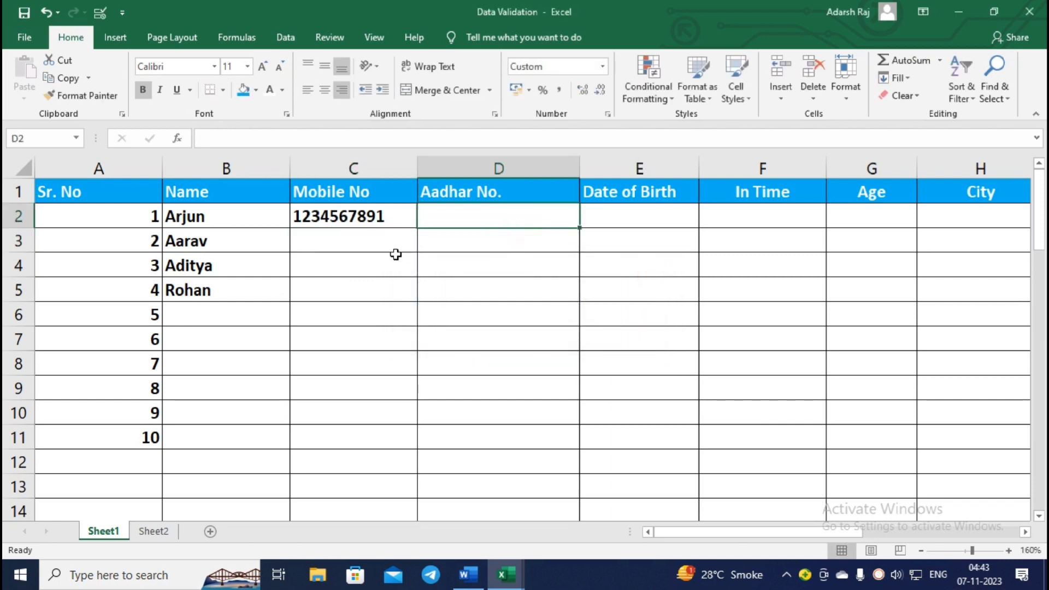
pyautogui.write('123456')
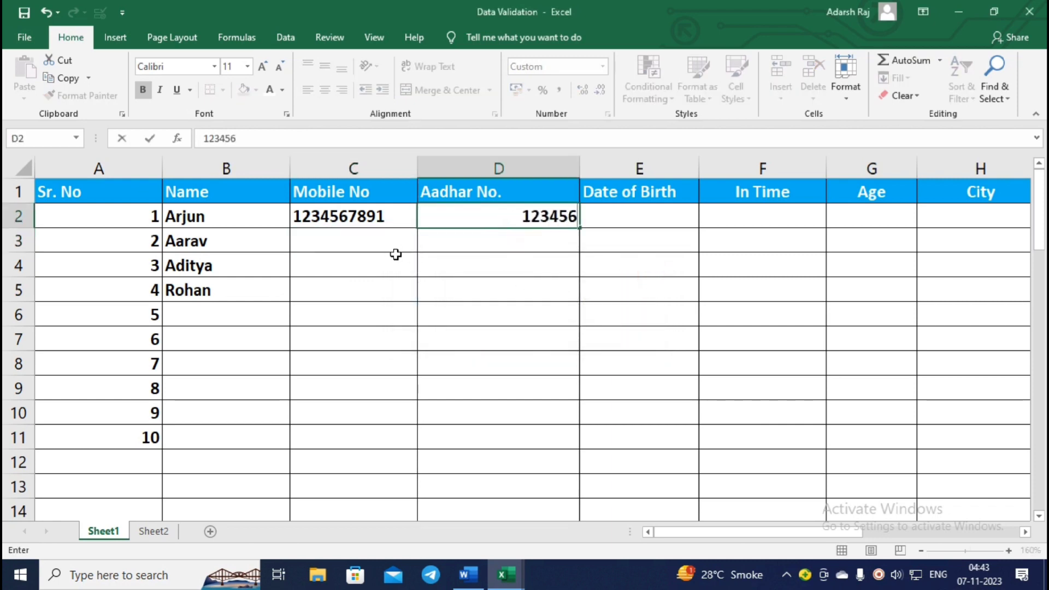
pyautogui.write('78912345')
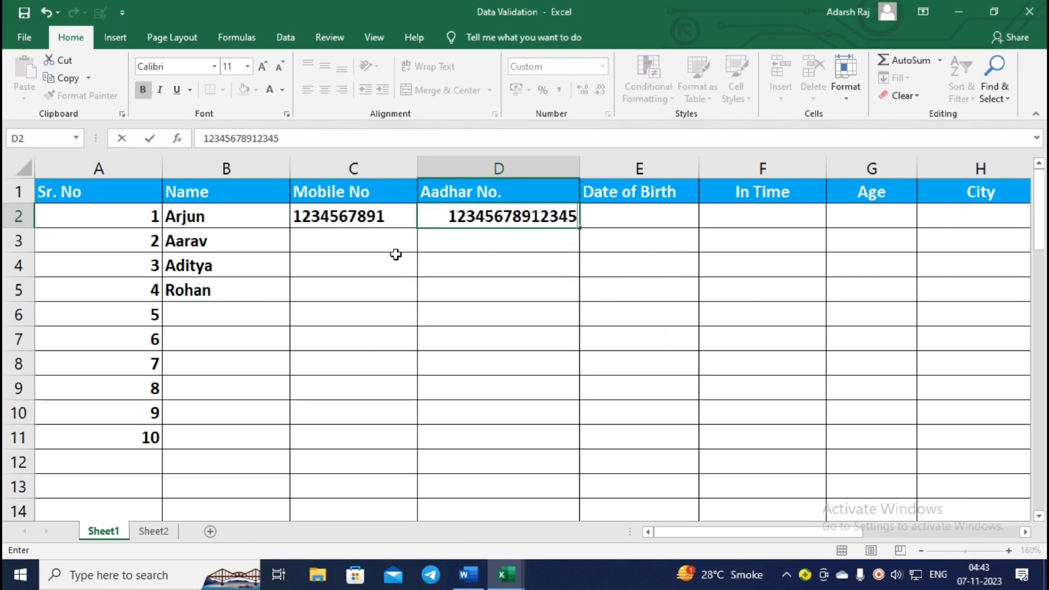
pyautogui.press('BackSpace')
pyautogui.press('BackSpace')
pyautogui.press('Return')
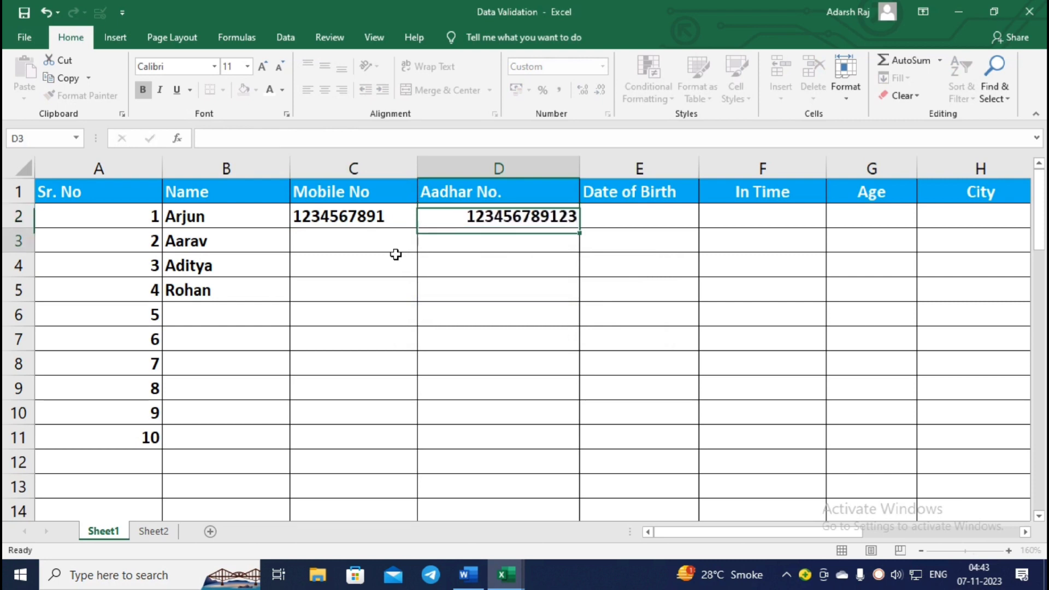
pyautogui.write('123456')
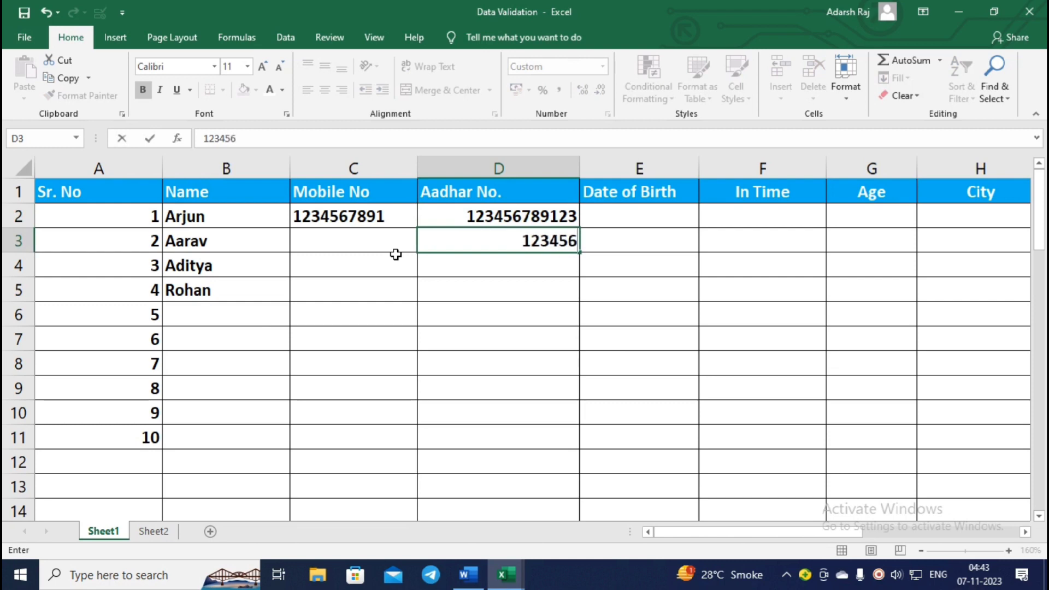
pyautogui.write('789123')
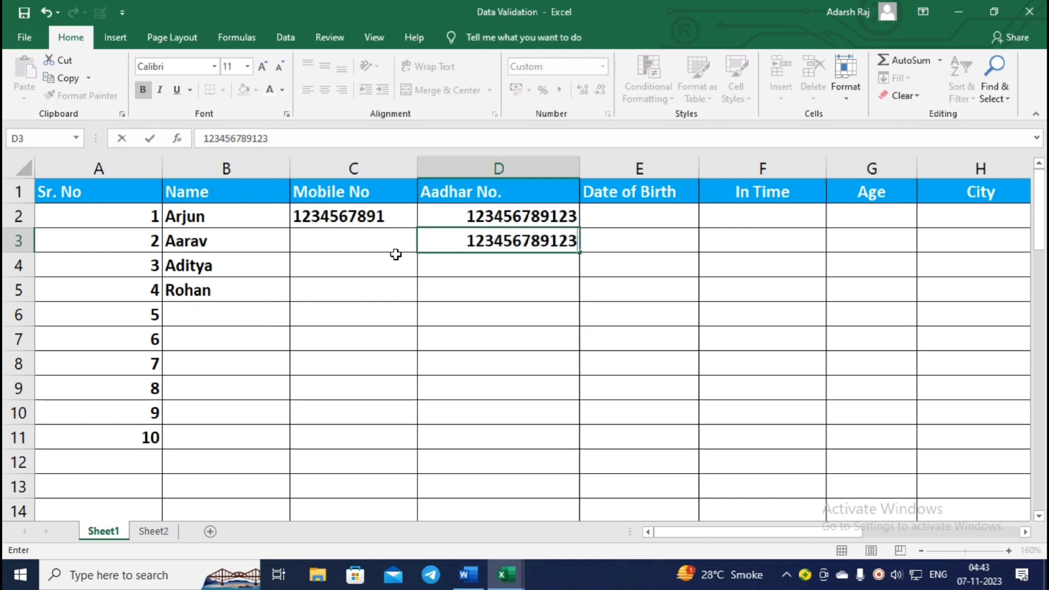
pyautogui.press('Return')
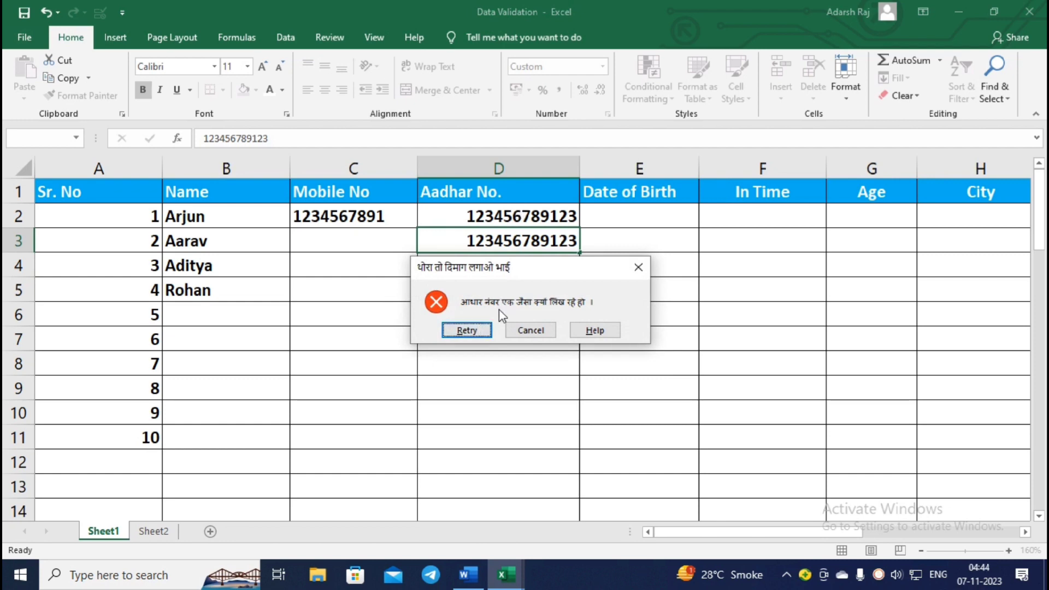
pyautogui.click(637, 267)
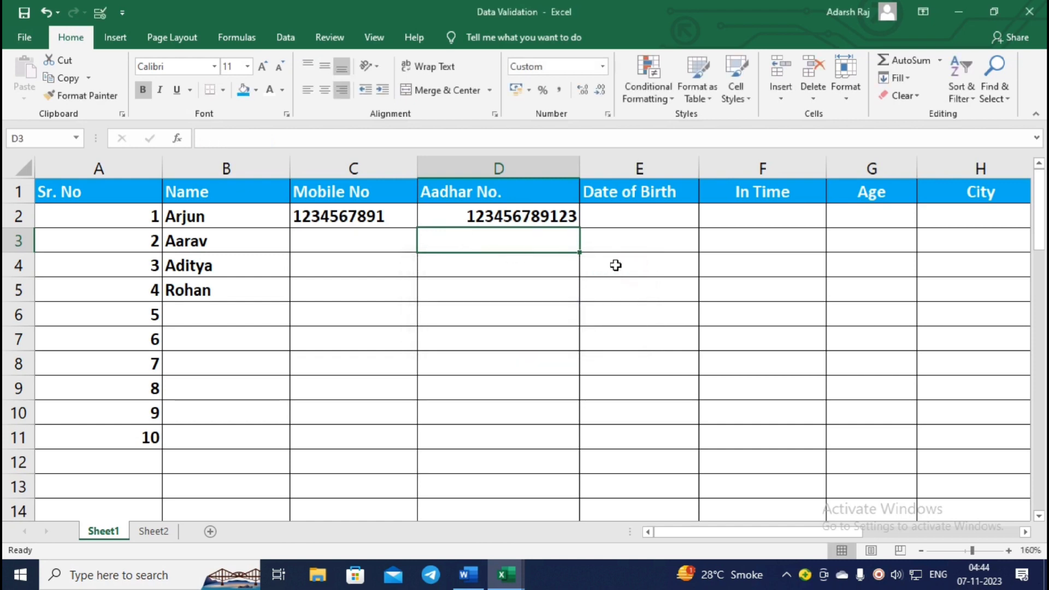
pyautogui.click(635, 220)
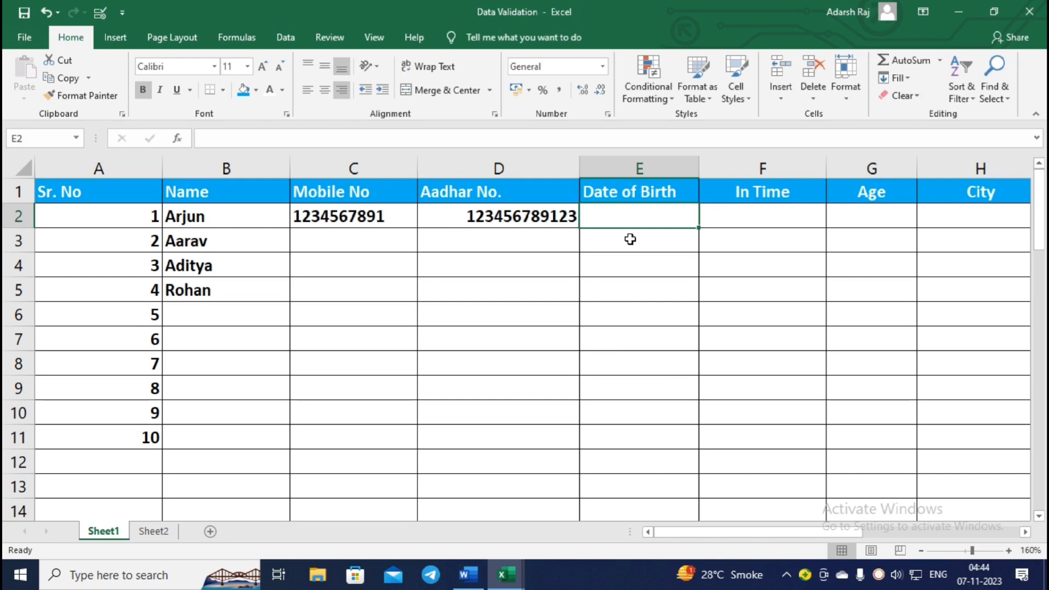
# Enter 1-1-2001 in E2 and confirm 1-1-2007 in E3 is refused by the date rule.
pyautogui.write('1-1-')
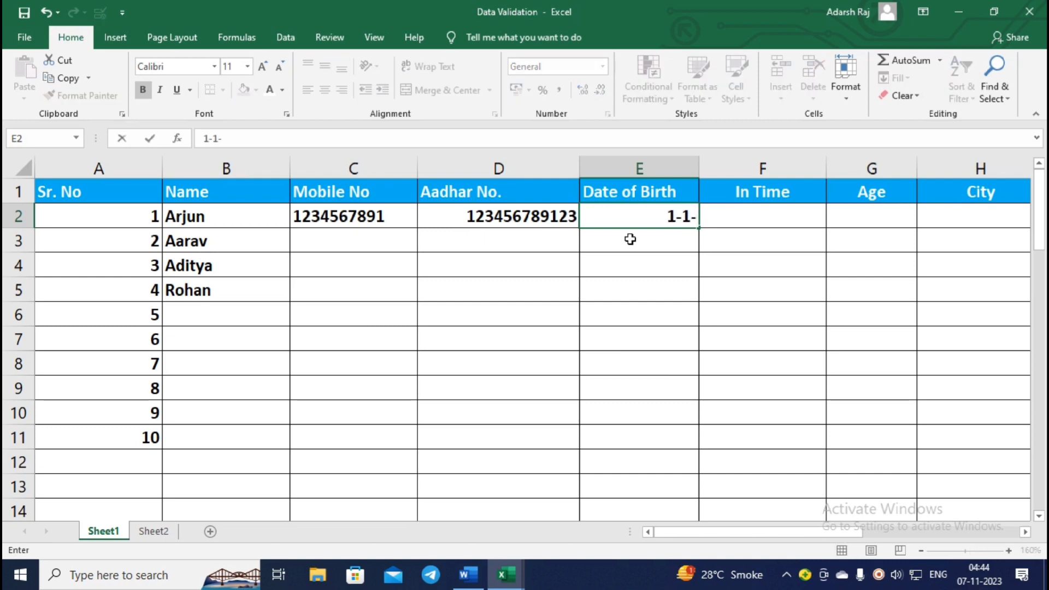
pyautogui.write('2001')
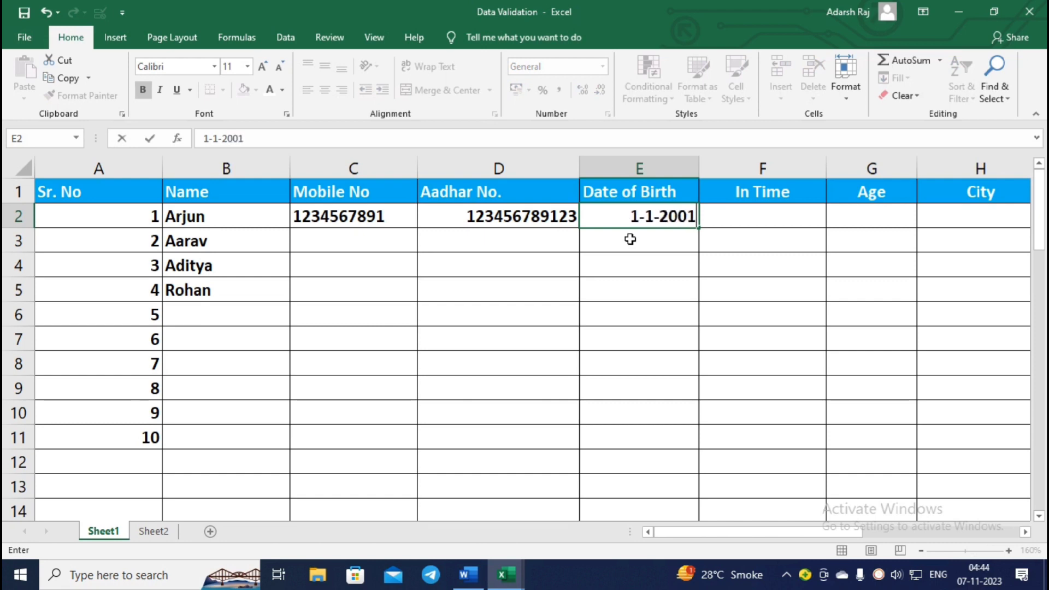
pyautogui.press('Return')
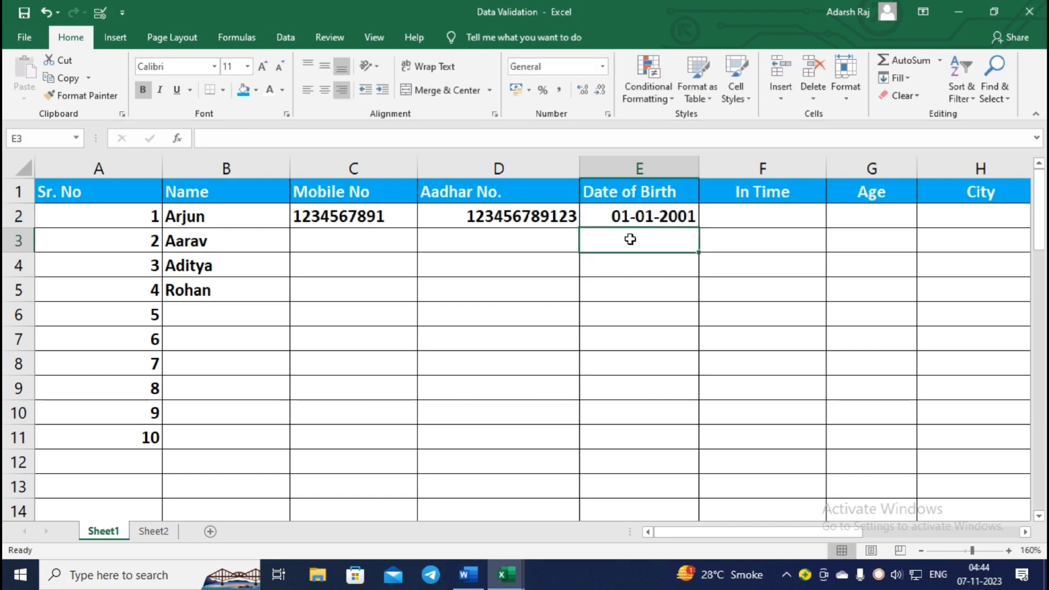
pyautogui.write('-1-')
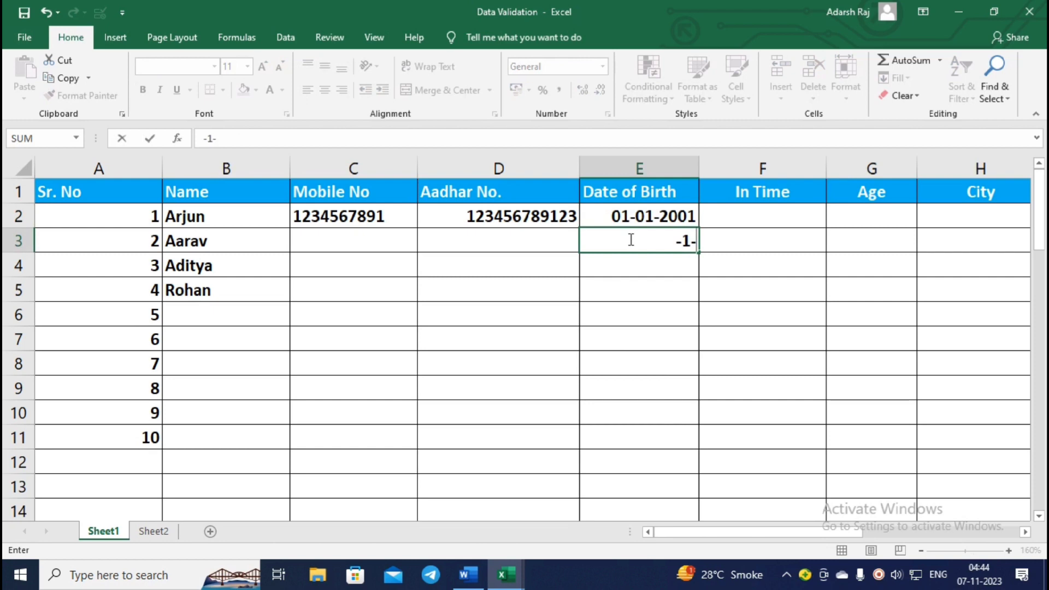
pyautogui.write('2')
pyautogui.press('BackSpace')
pyautogui.press('BackSpace')
pyautogui.press('BackSpace')
pyautogui.press('BackSpace')
pyautogui.write('1-1-20')
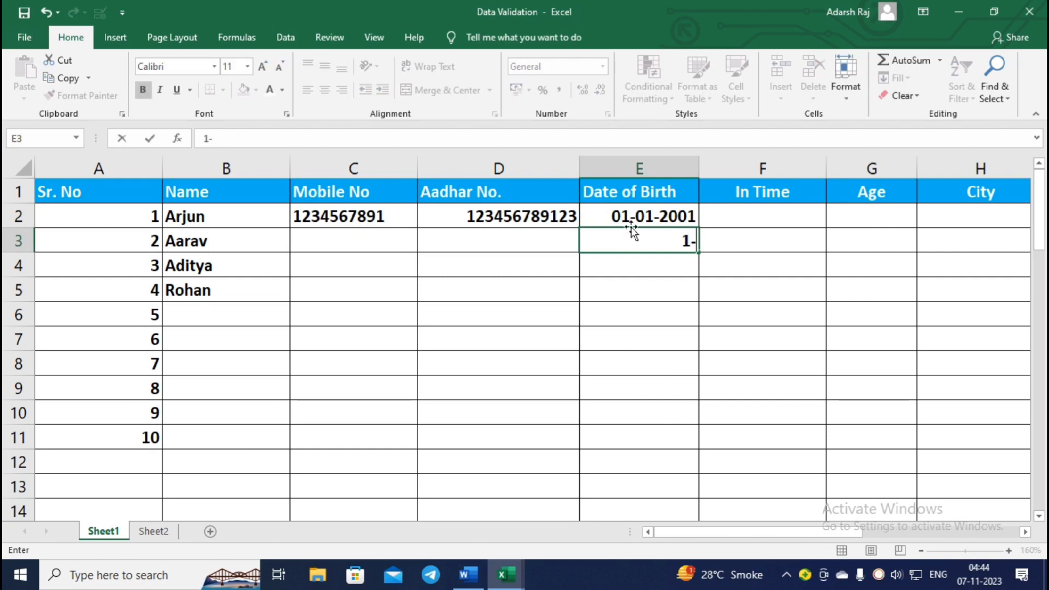
pyautogui.write('0')
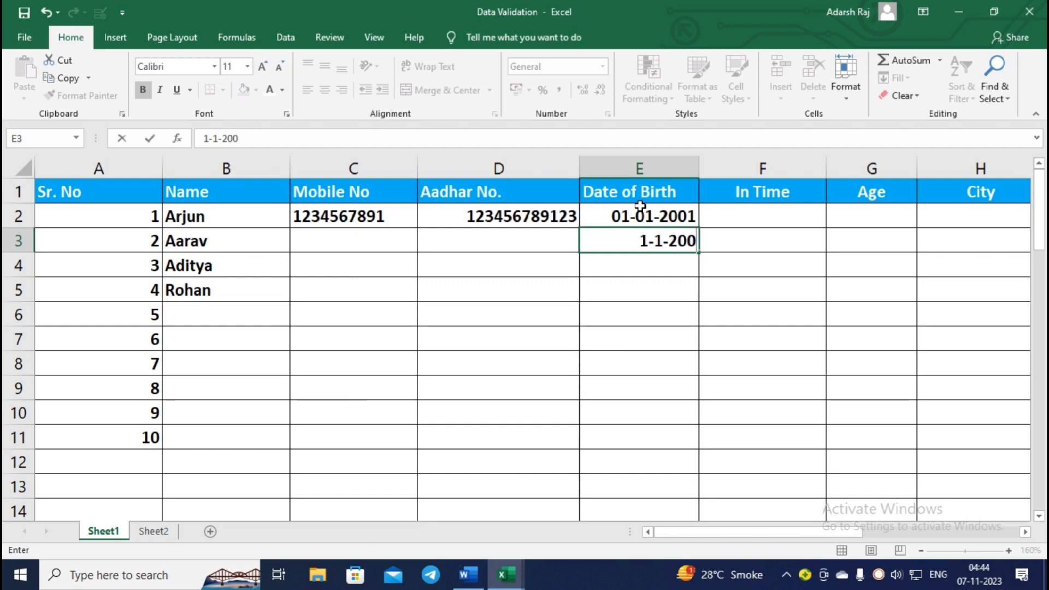
pyautogui.write('7')
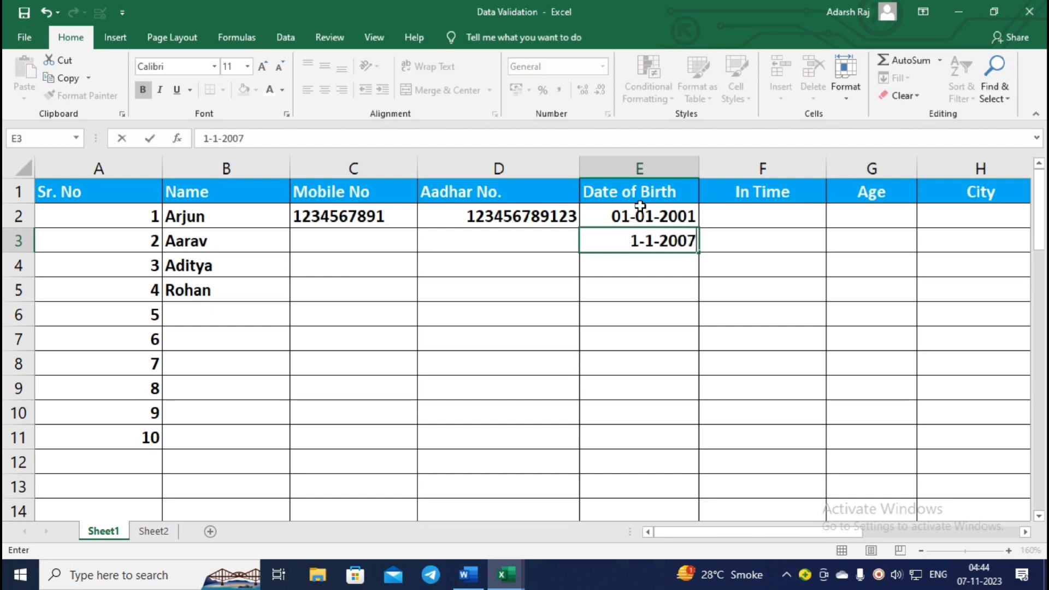
pyautogui.press('Return')
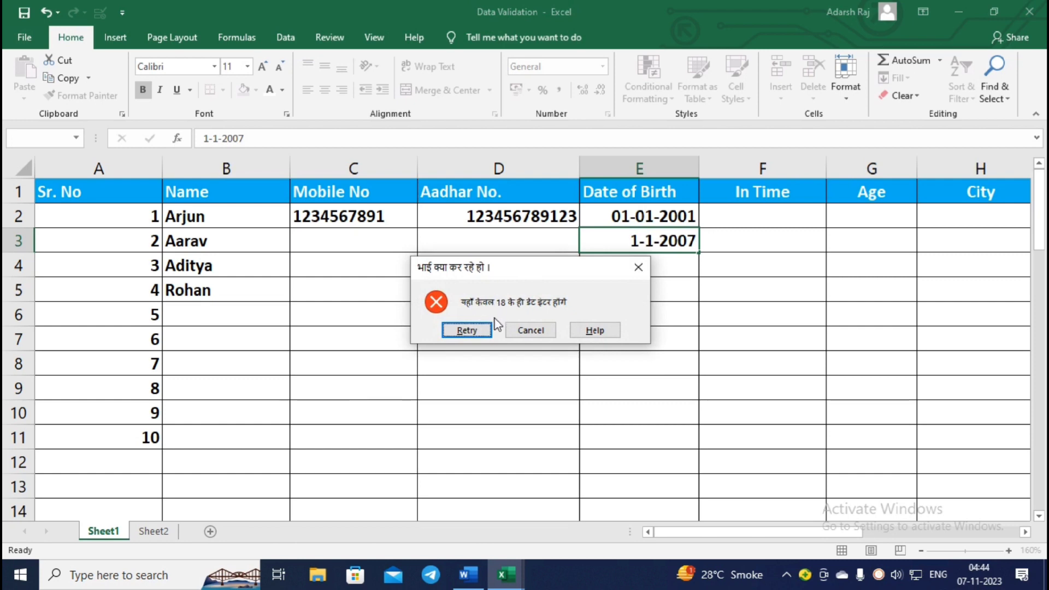
pyautogui.click(639, 275)
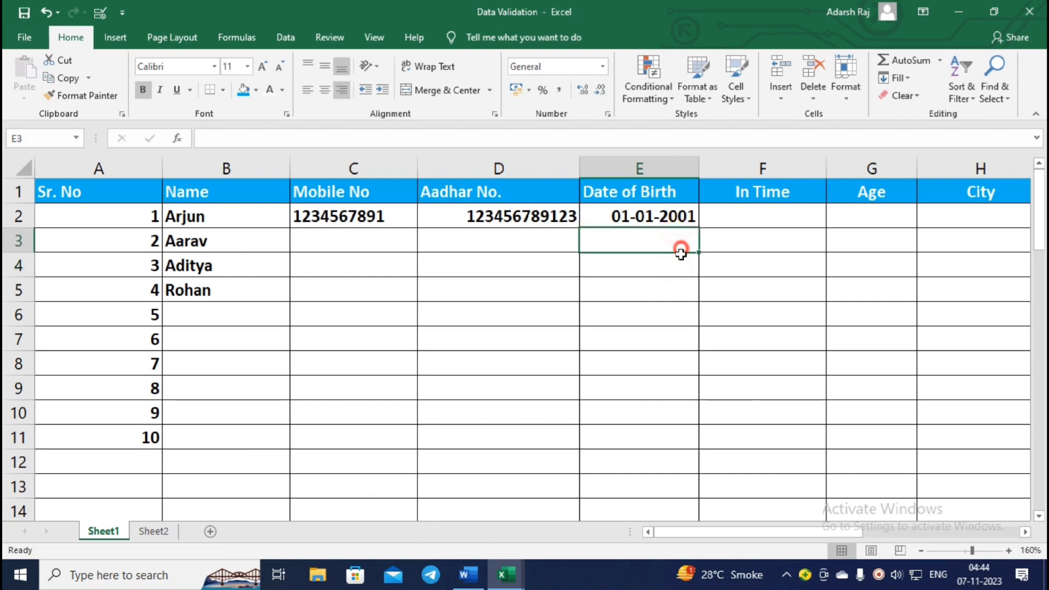
pyautogui.click(752, 219)
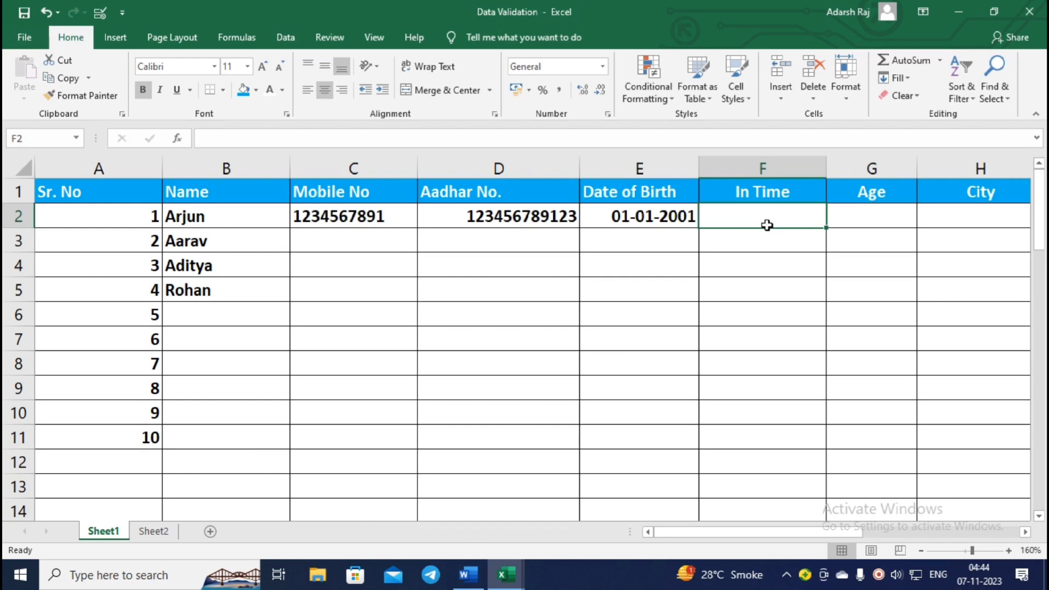
pyautogui.write('12')
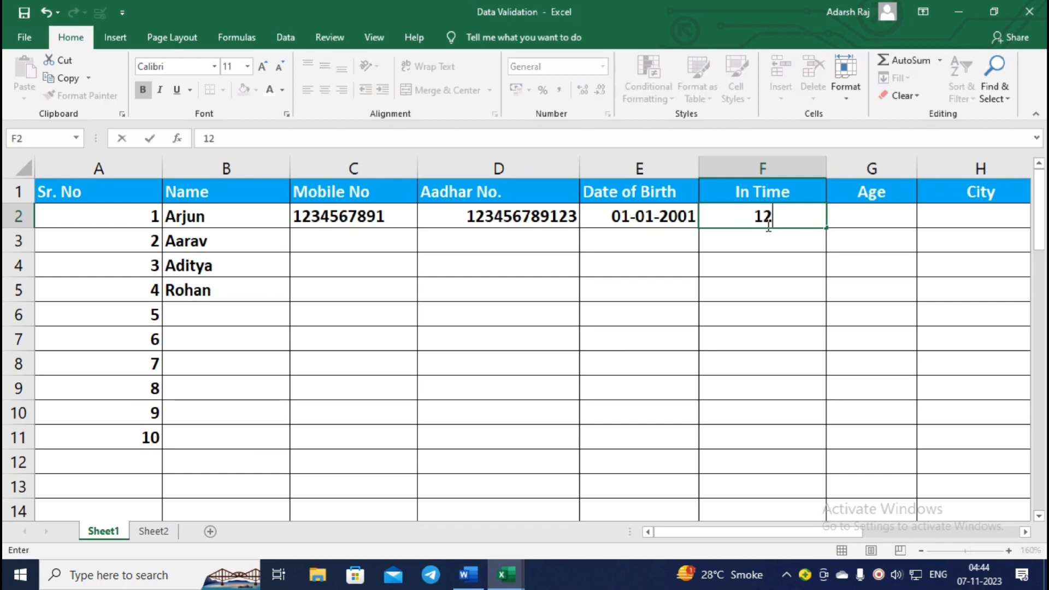
pyautogui.write(':00am')
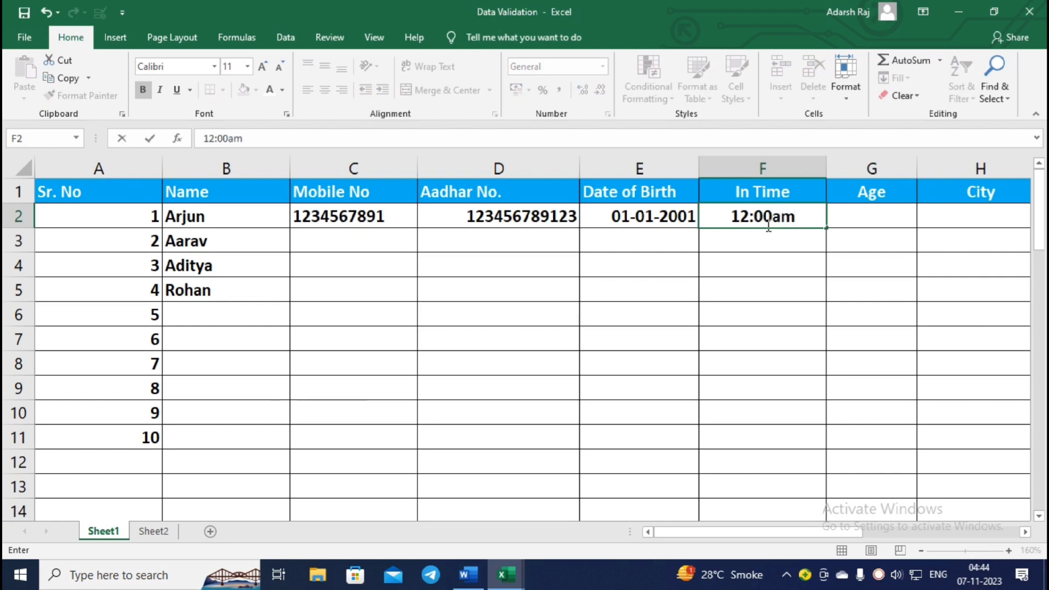
pyautogui.press('Return')
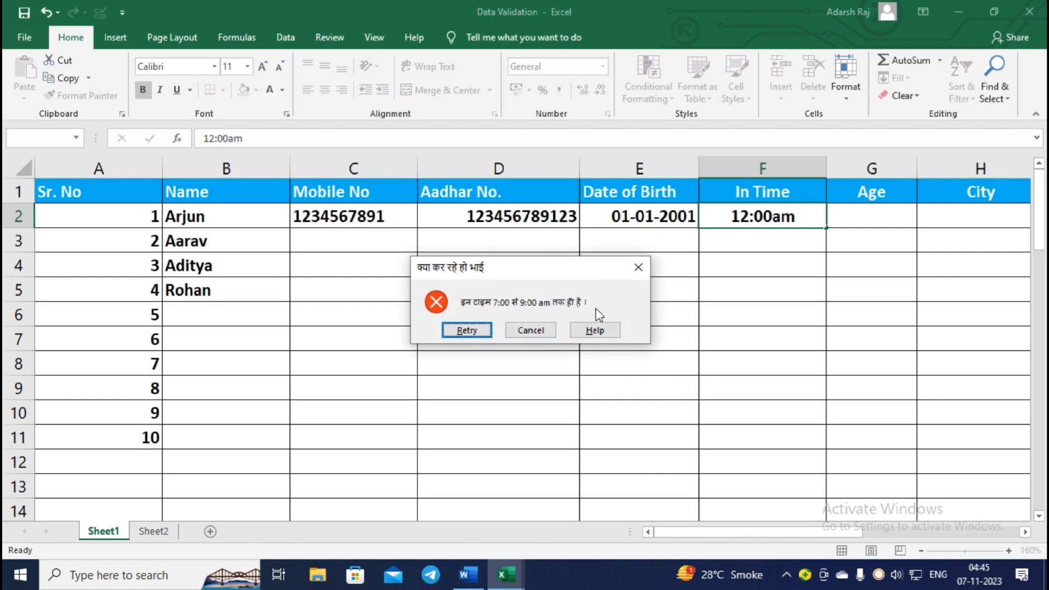
pyautogui.click(537, 330)
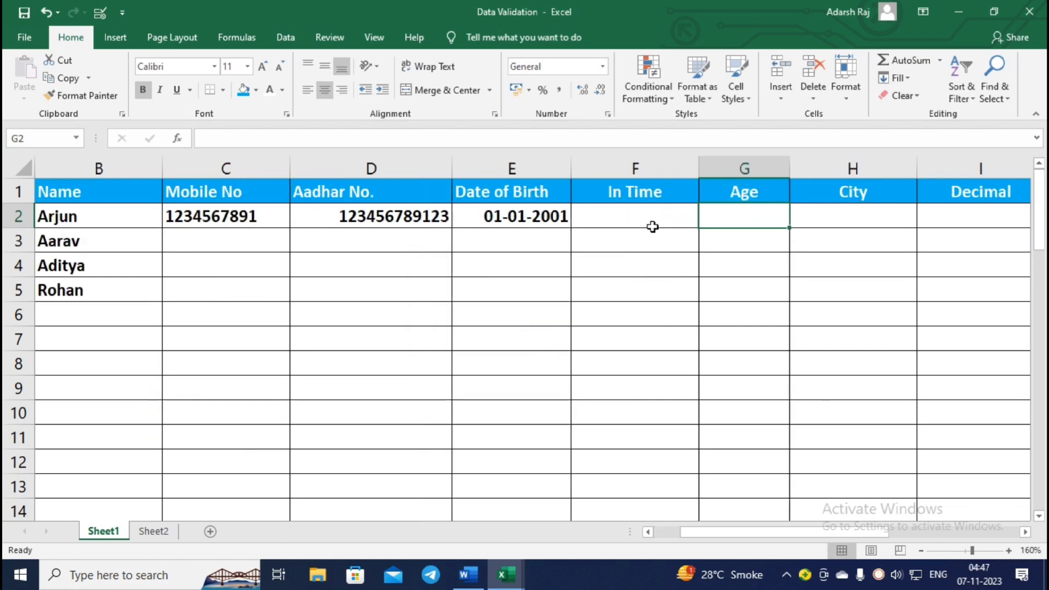
# Confirm the text 'fhdsjkfh' in G2 is rejected by the Age rule.
pyautogui.click(640, 237)
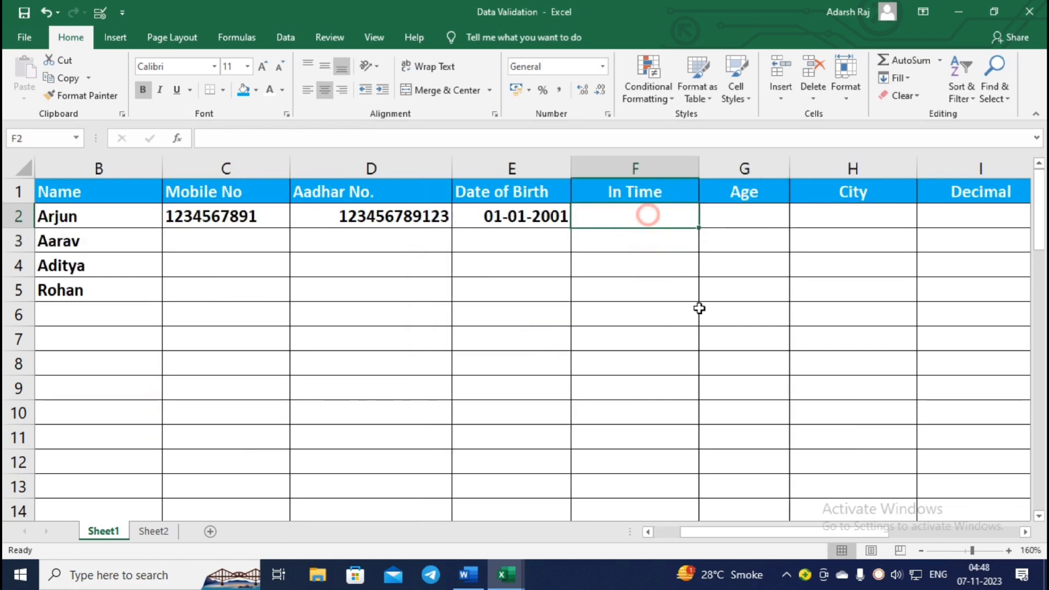
pyautogui.click(764, 221)
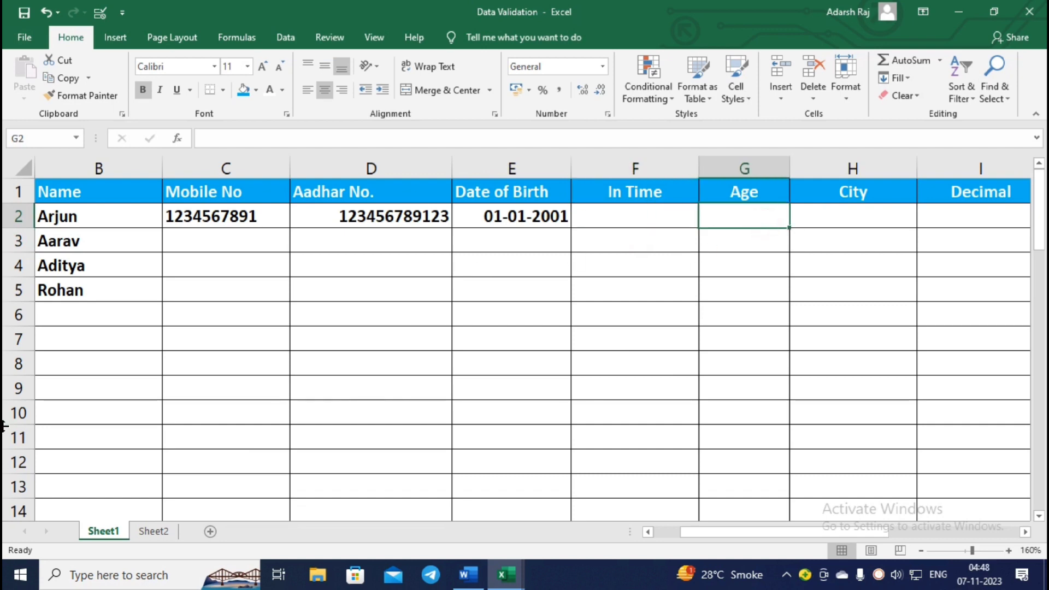
pyautogui.write('fhdsjkfh')
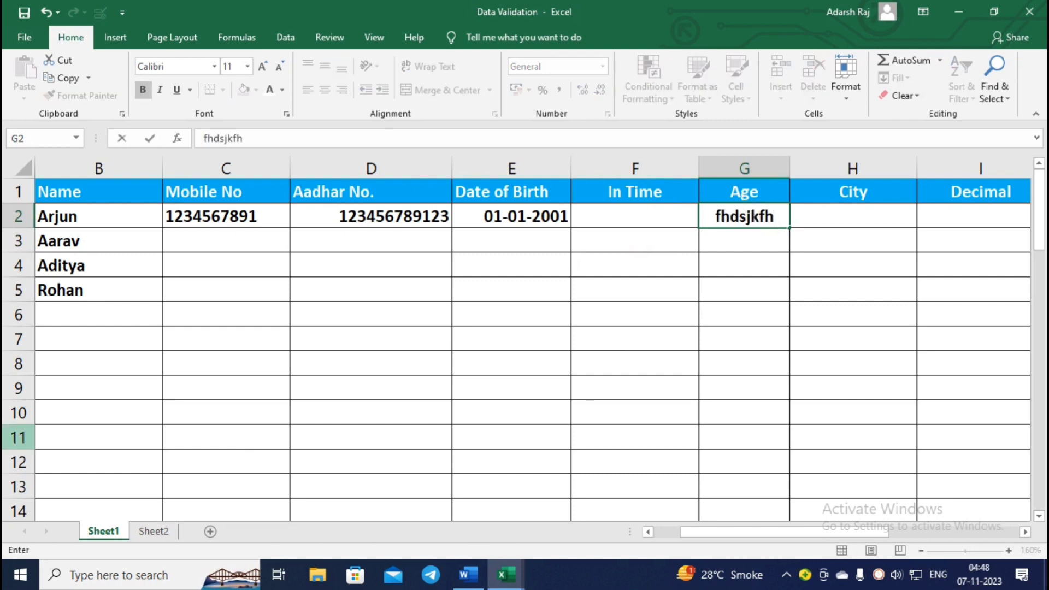
pyautogui.press('Return')
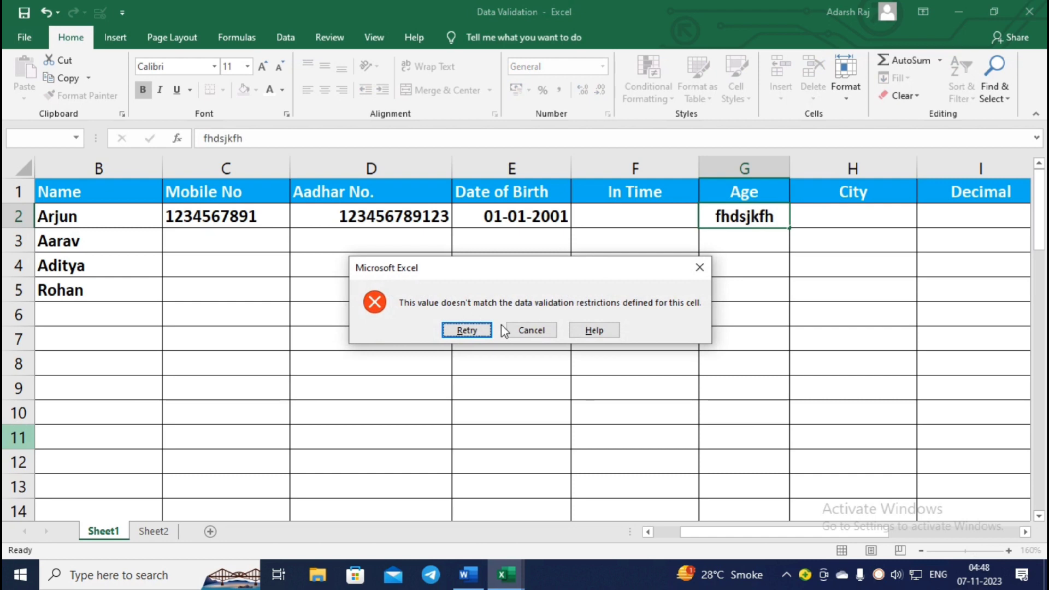
pyautogui.click(707, 262)
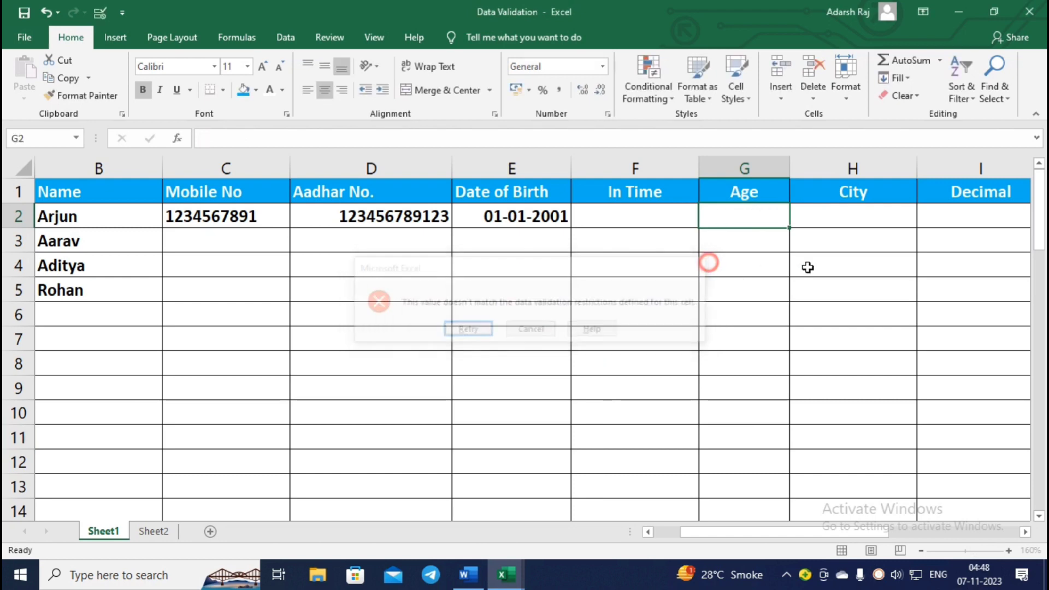
# Enter test ages 12, 4545 and 78, test text in G5, then clear G2:G4.
pyautogui.write('12')
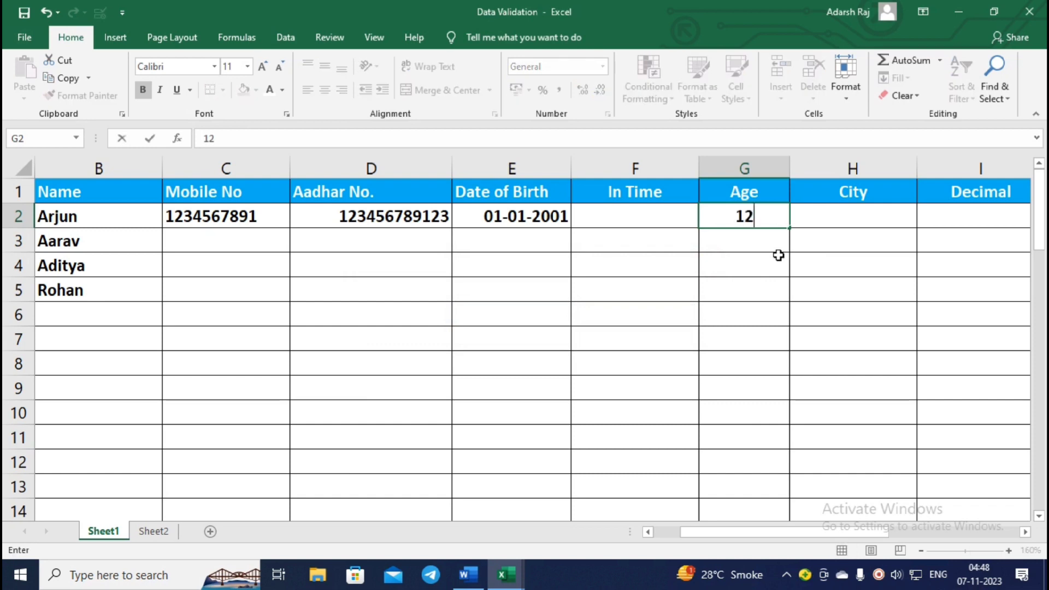
pyautogui.press('Return')
pyautogui.write('4545')
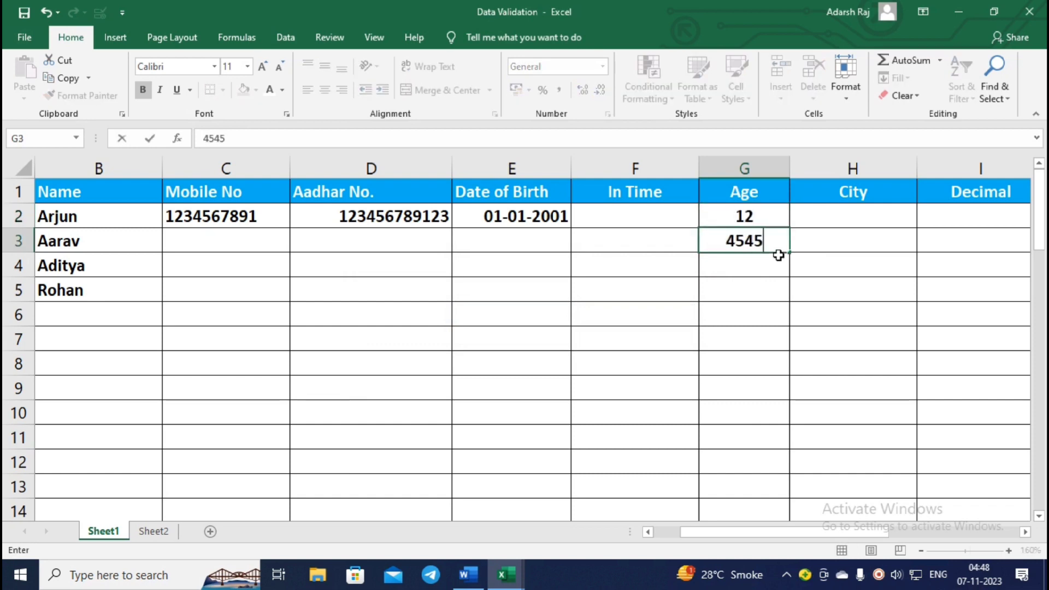
pyautogui.press('Return')
pyautogui.write('78')
pyautogui.press('Return')
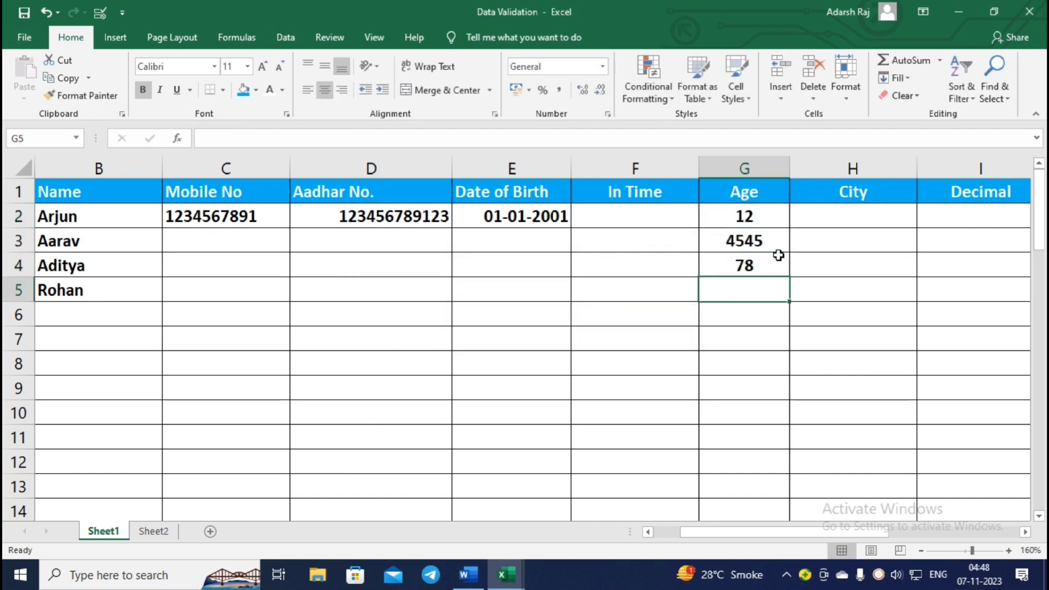
pyautogui.write('sdjdfgh')
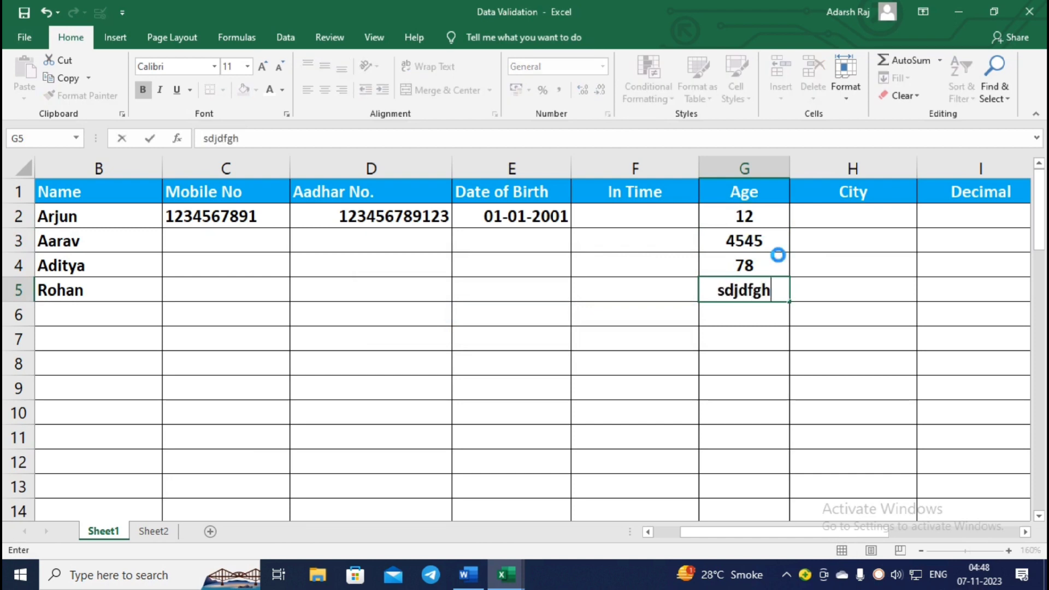
pyautogui.press('Return')
pyautogui.press('Escape')
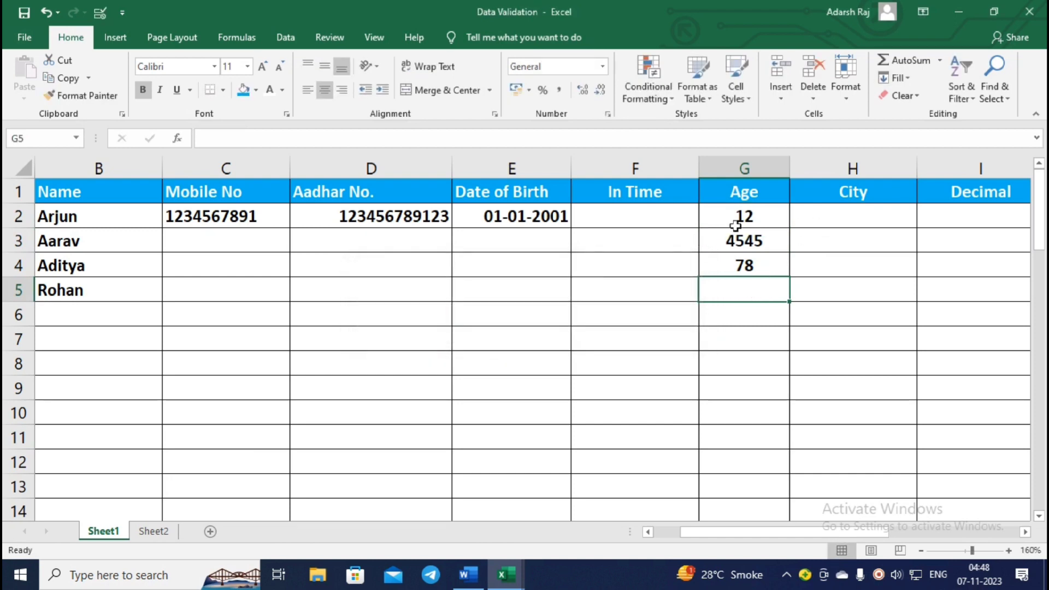
pyautogui.moveTo(743, 215); pyautogui.dragTo(752, 270)
pyautogui.press('Delete')
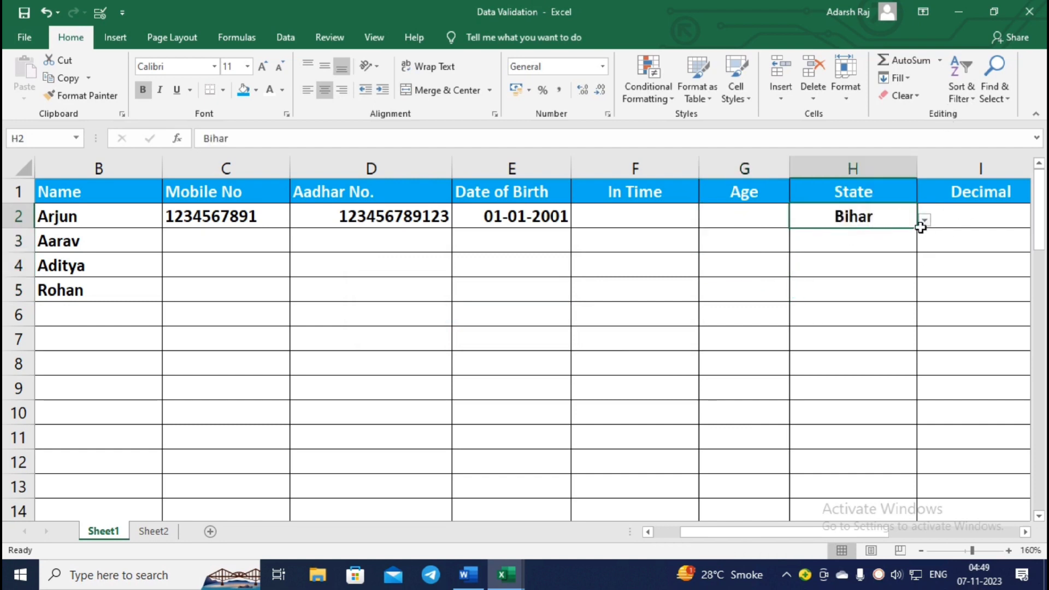
# Pick MP, then Sonipat, then UP from the H2 state dropdown, keeping UP.
pyautogui.click(924, 220)
pyautogui.click(812, 267)
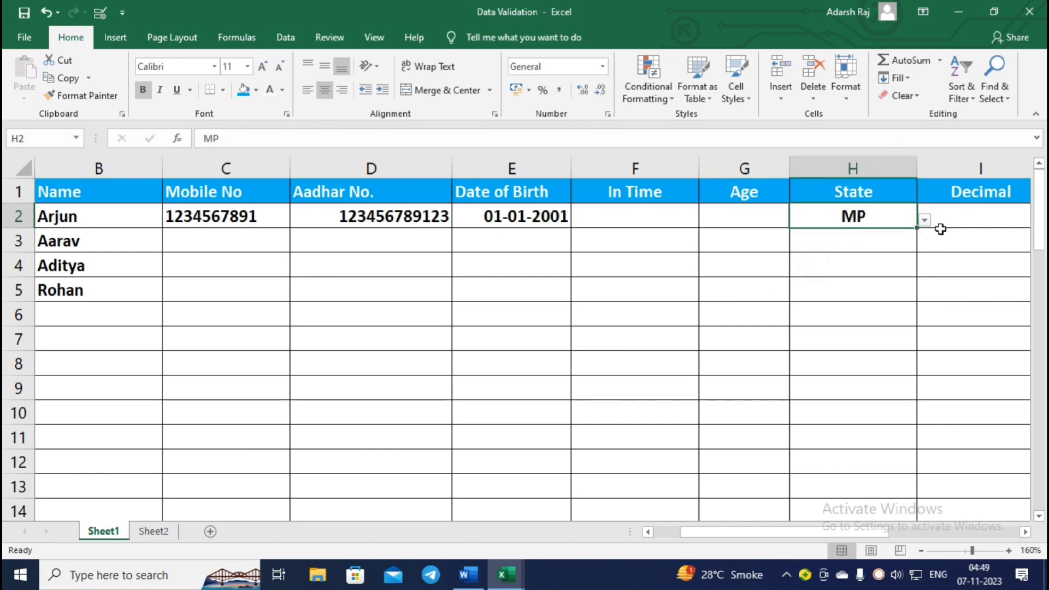
pyautogui.click(924, 220)
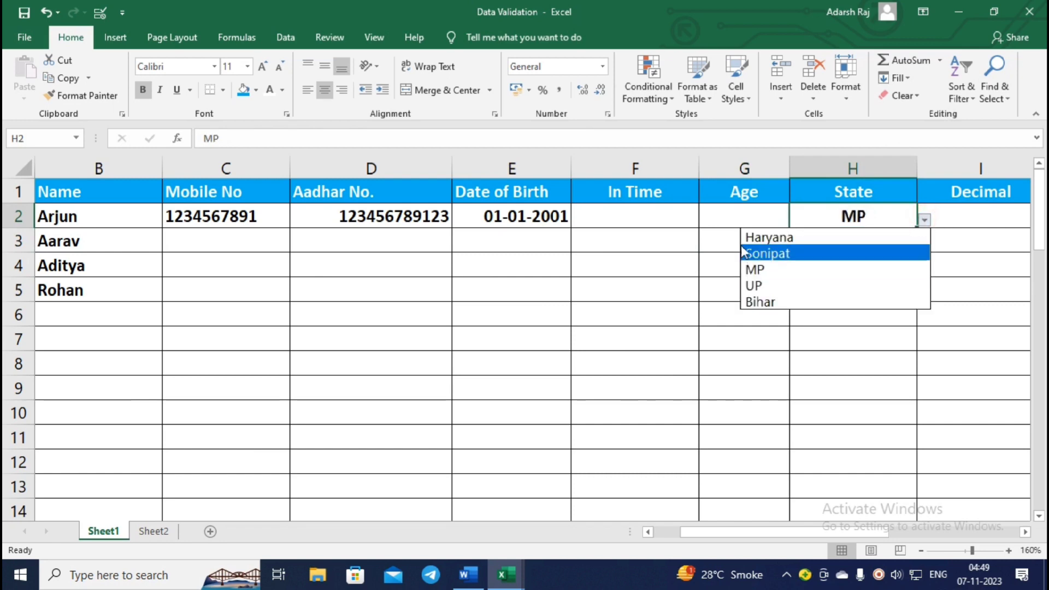
pyautogui.click(798, 257)
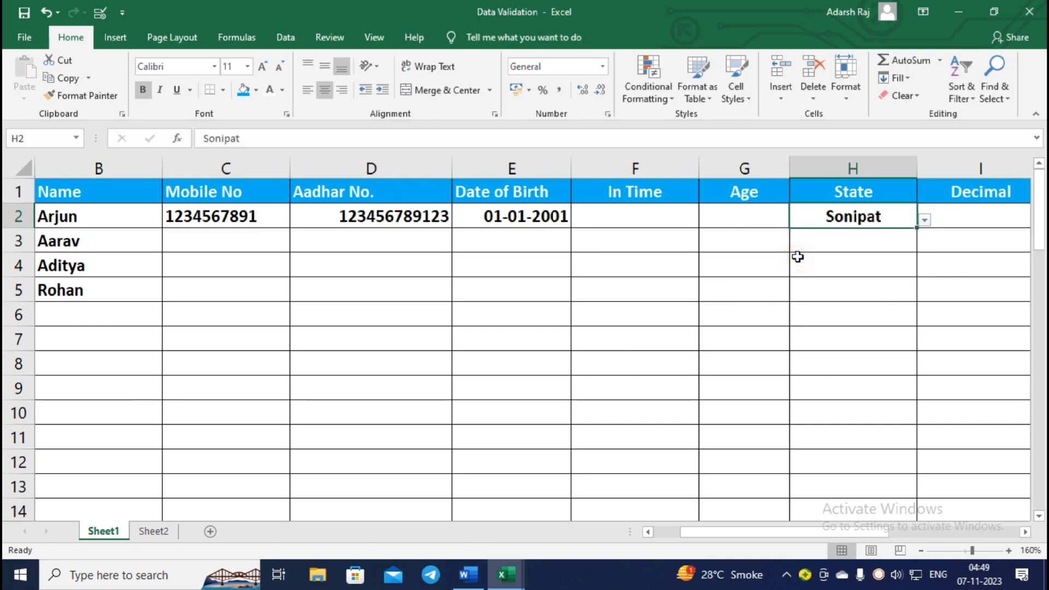
pyautogui.click(923, 220)
pyautogui.click(791, 289)
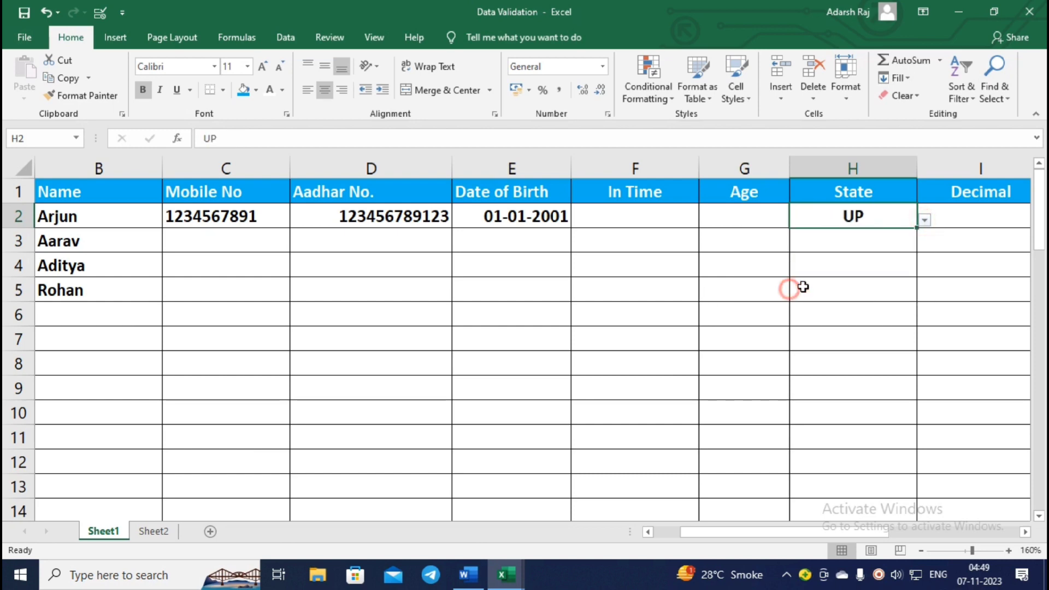
pyautogui.click(924, 219)
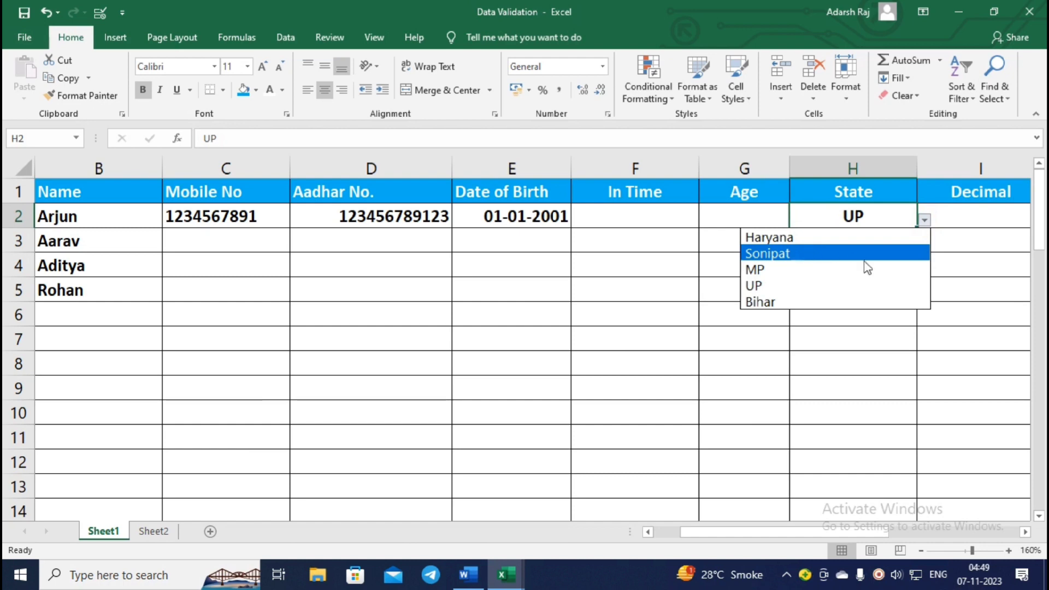
pyautogui.click(846, 344)
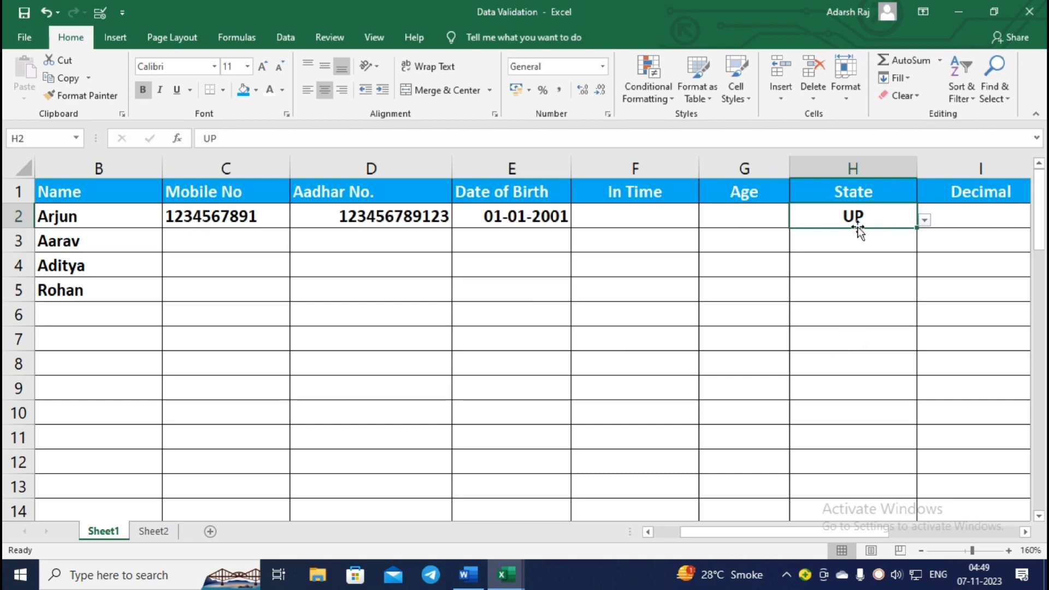
pyautogui.click(924, 221)
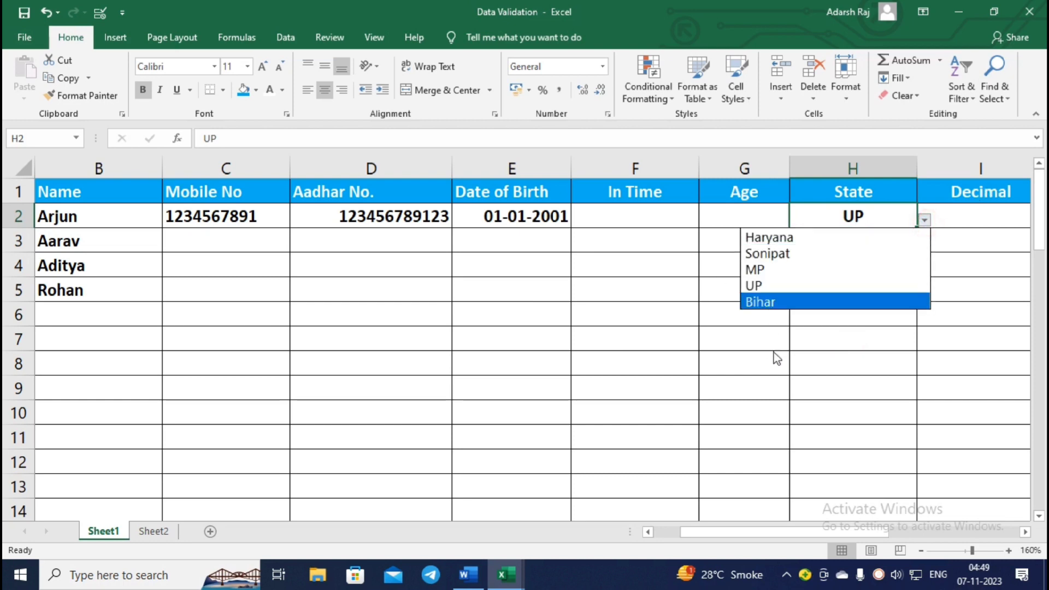
pyautogui.click(825, 337)
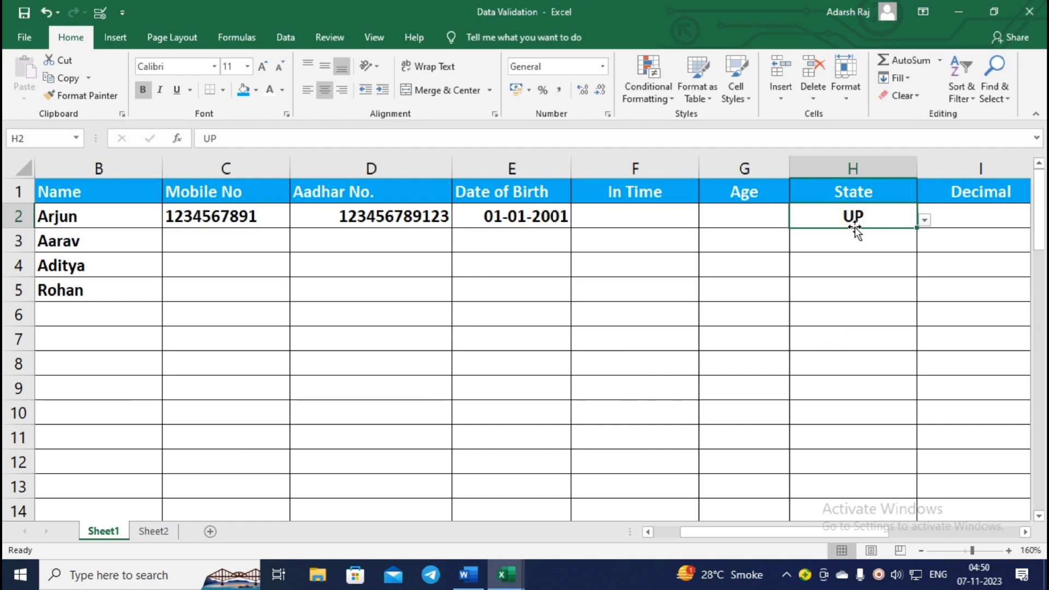
# Confirm typing Delhi in H2 is refused with the Hindi alert, then select J2.
pyautogui.write('Delhi')
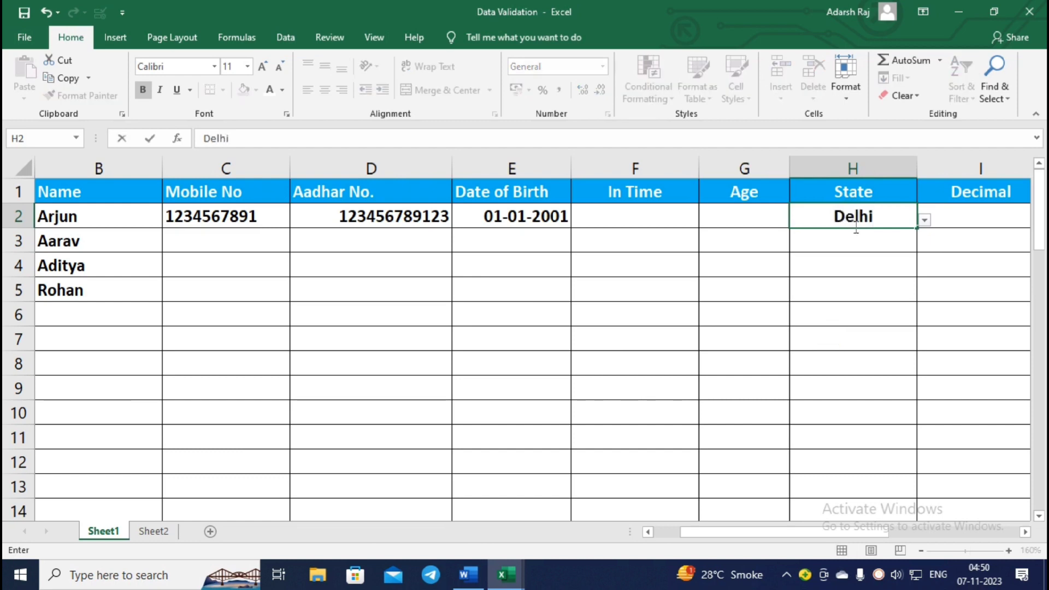
pyautogui.press('Return')
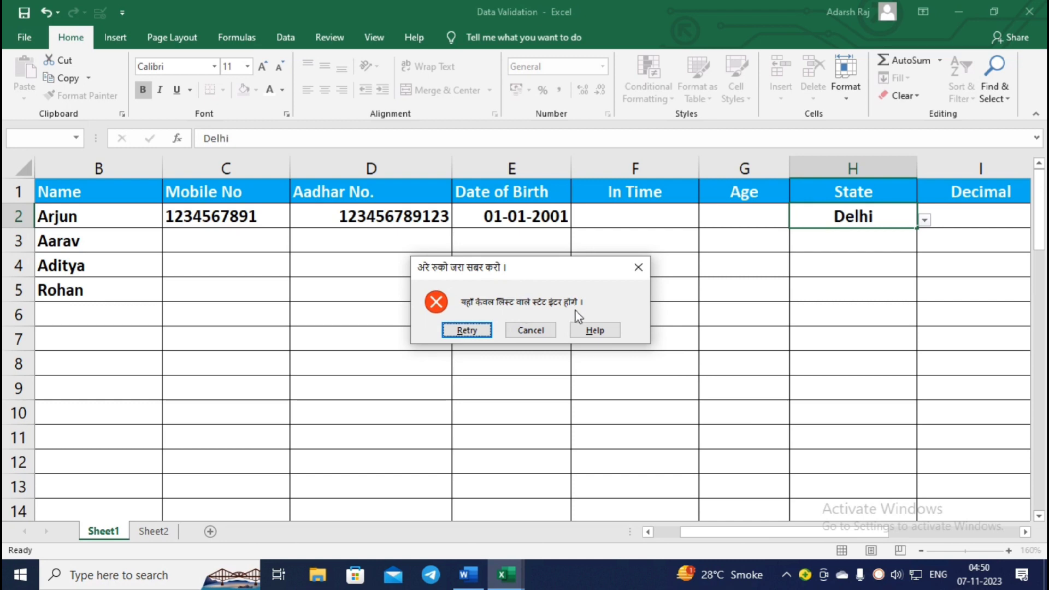
pyautogui.click(531, 330)
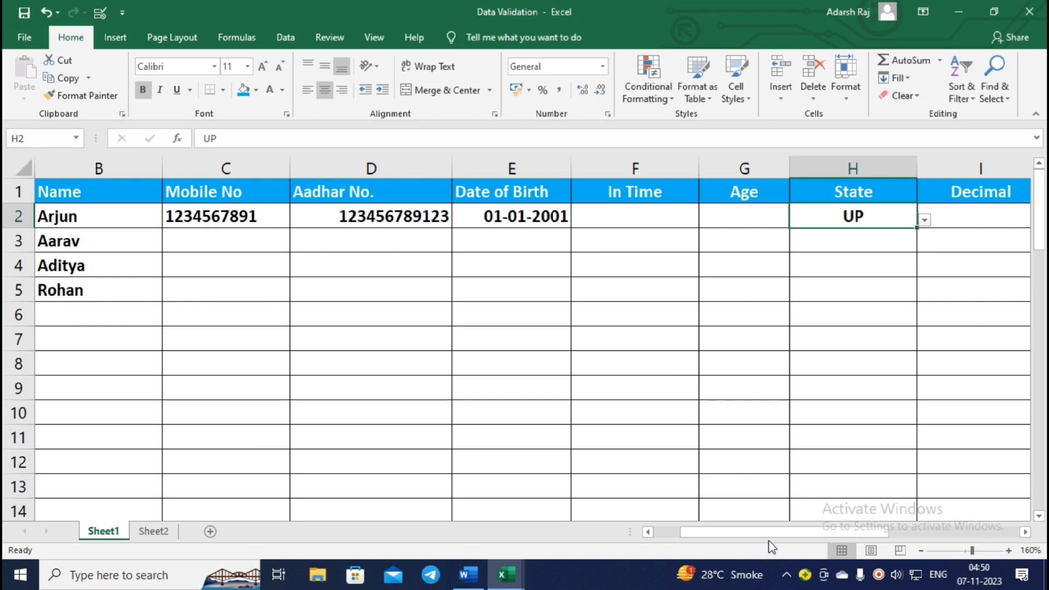
pyautogui.click(783, 535)
pyautogui.moveTo(783, 535)
pyautogui.mouseDown()
pyautogui.moveTo(809, 536)
pyautogui.moveTo(770, 528)
pyautogui.mouseUp()
pyautogui.click(836, 238)
pyautogui.click(920, 215)
pyautogui.click(956, 215)
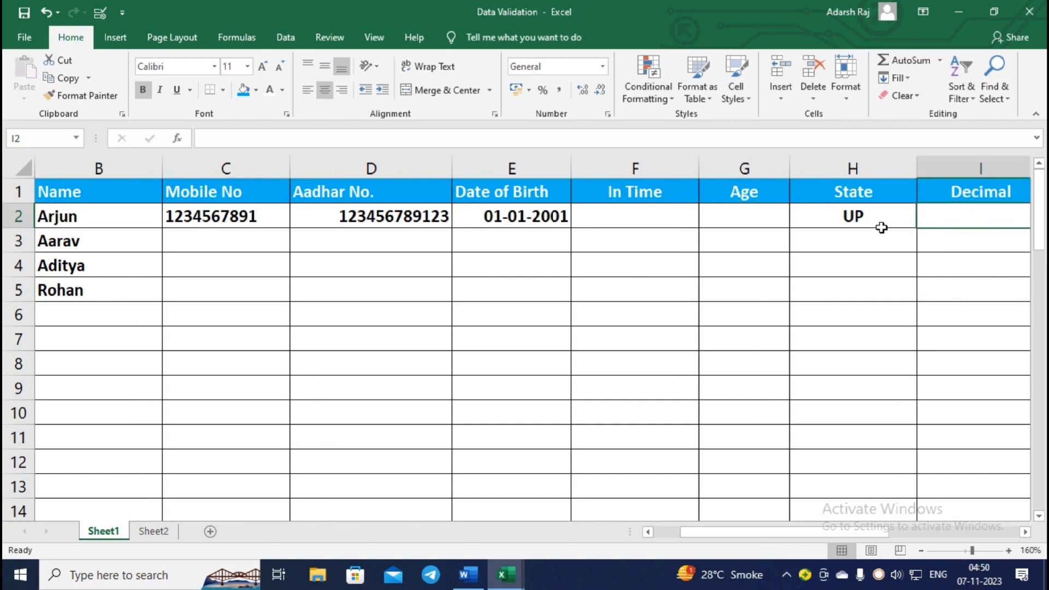
pyautogui.moveTo(847, 534); pyautogui.dragTo(924, 533)
pyautogui.click(708, 217)
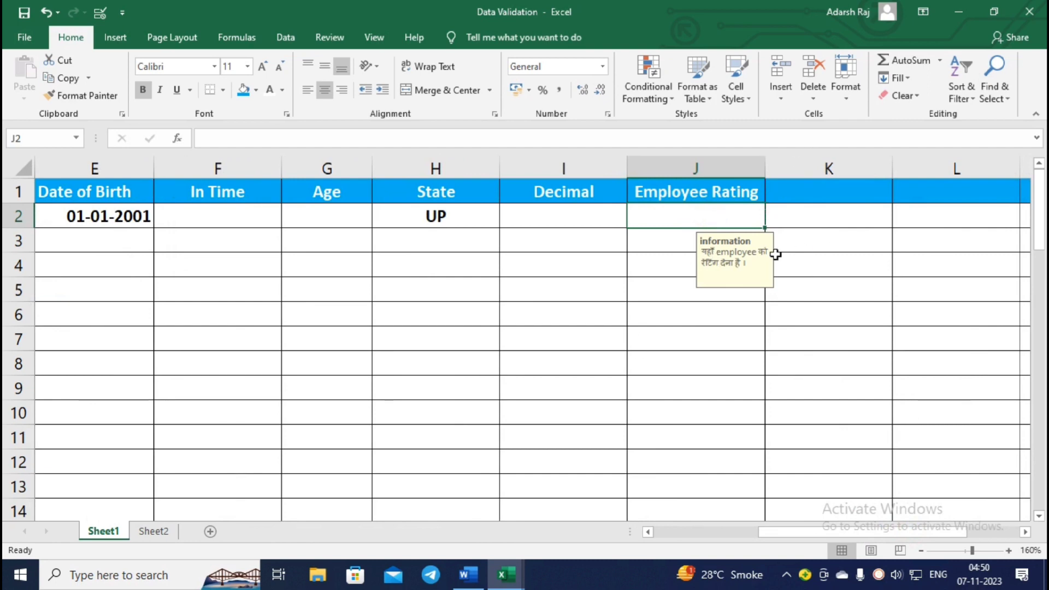
pyautogui.click(647, 238)
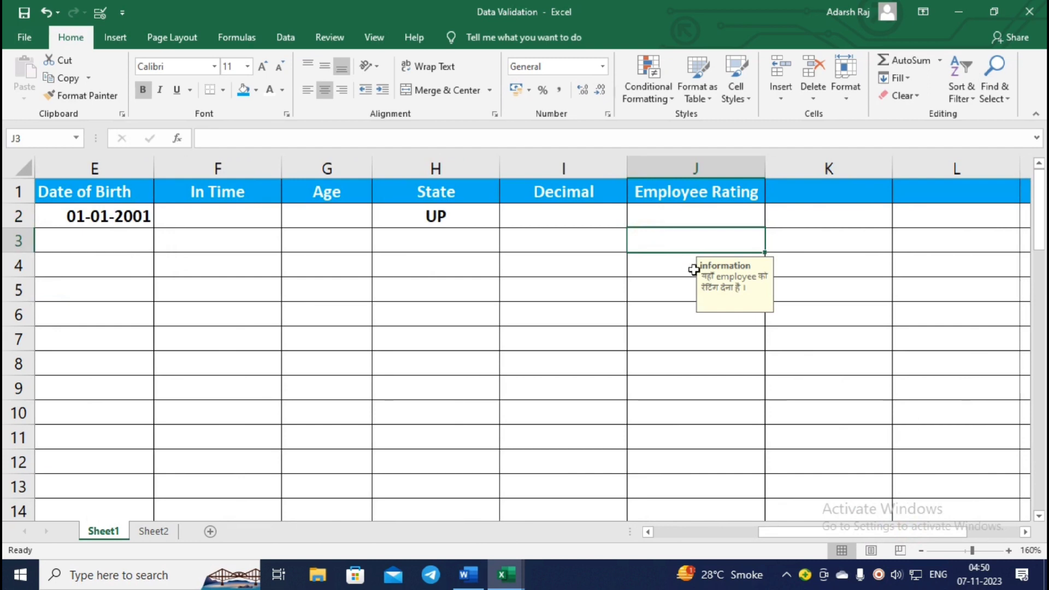
pyautogui.click(704, 219)
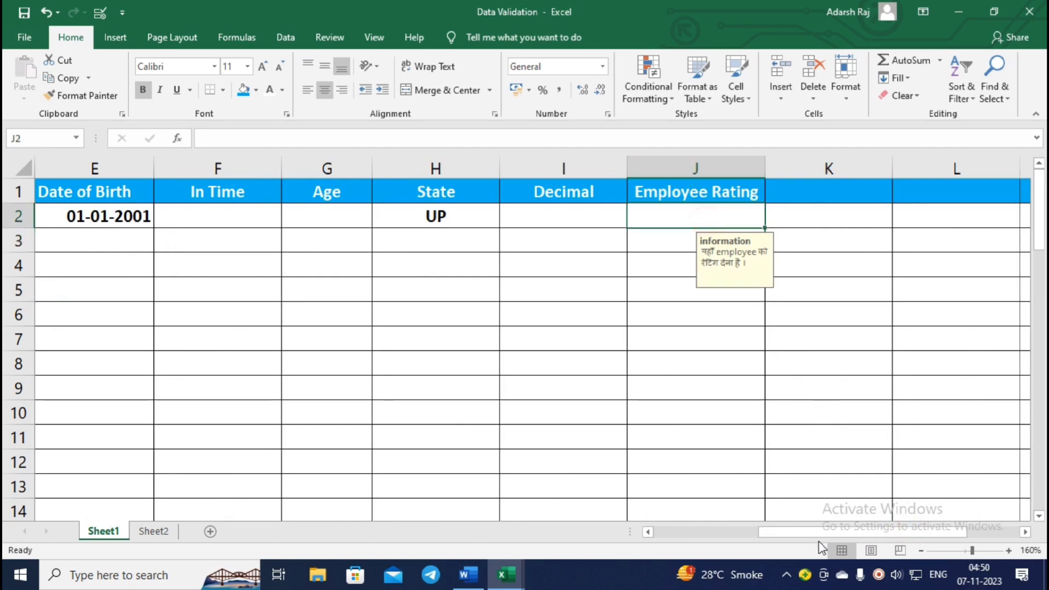
pyautogui.moveTo(814, 529); pyautogui.dragTo(671, 532)
# Enter 5445 in B6, cancel the Hindi rejection alert, and select column B.
pyautogui.click(232, 225)
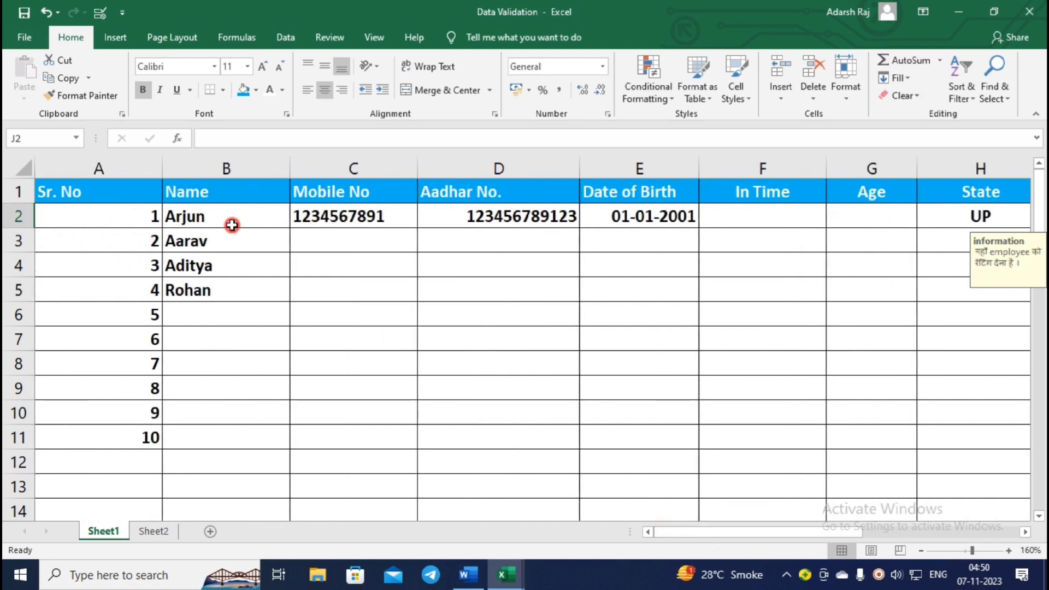
pyautogui.moveTo(240, 223); pyautogui.dragTo(252, 315)
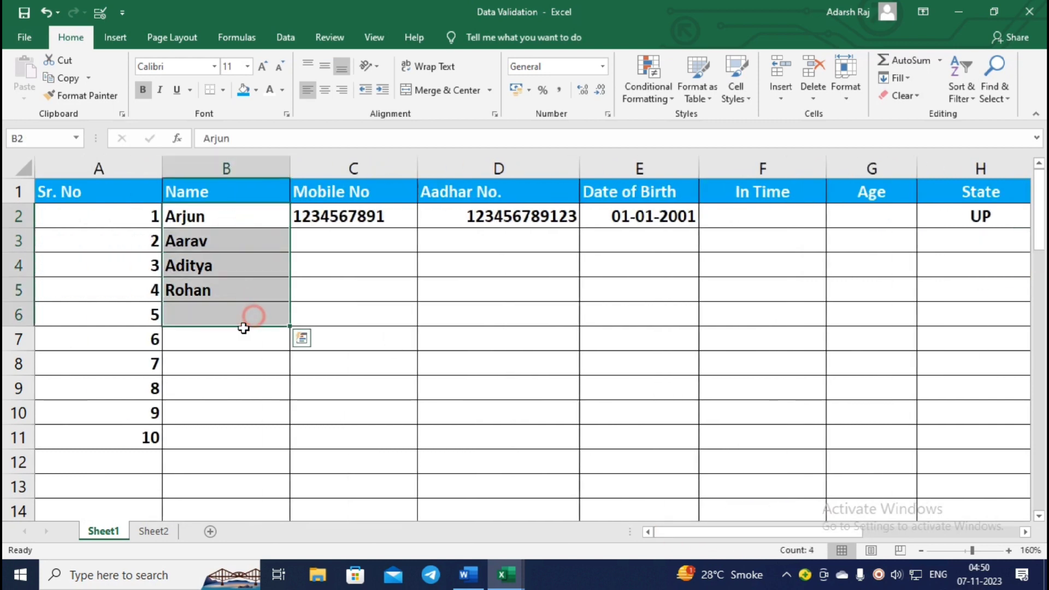
pyautogui.click(253, 316)
pyautogui.write('5445')
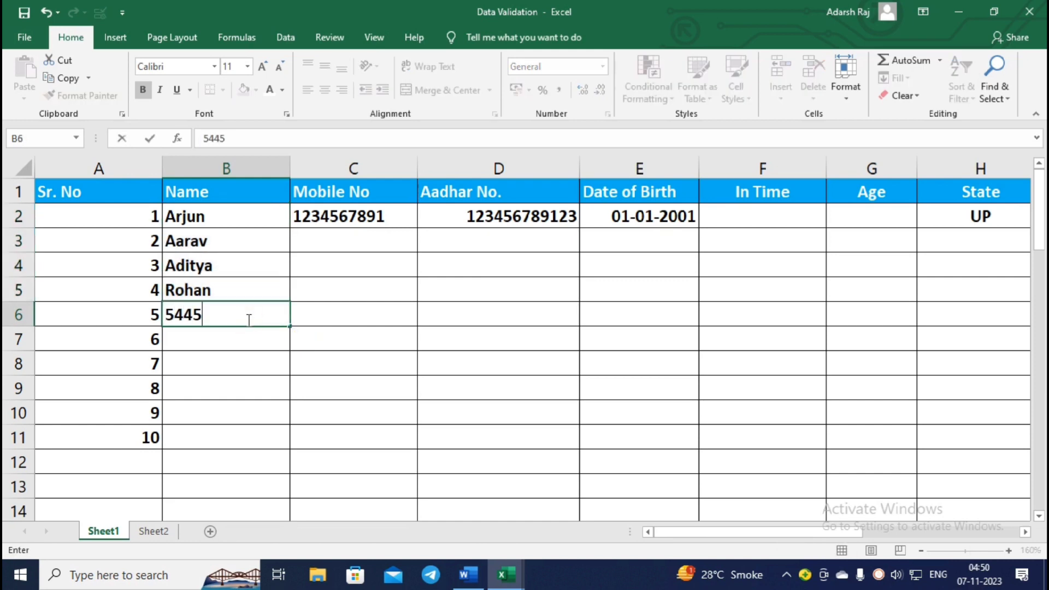
pyautogui.press('Return')
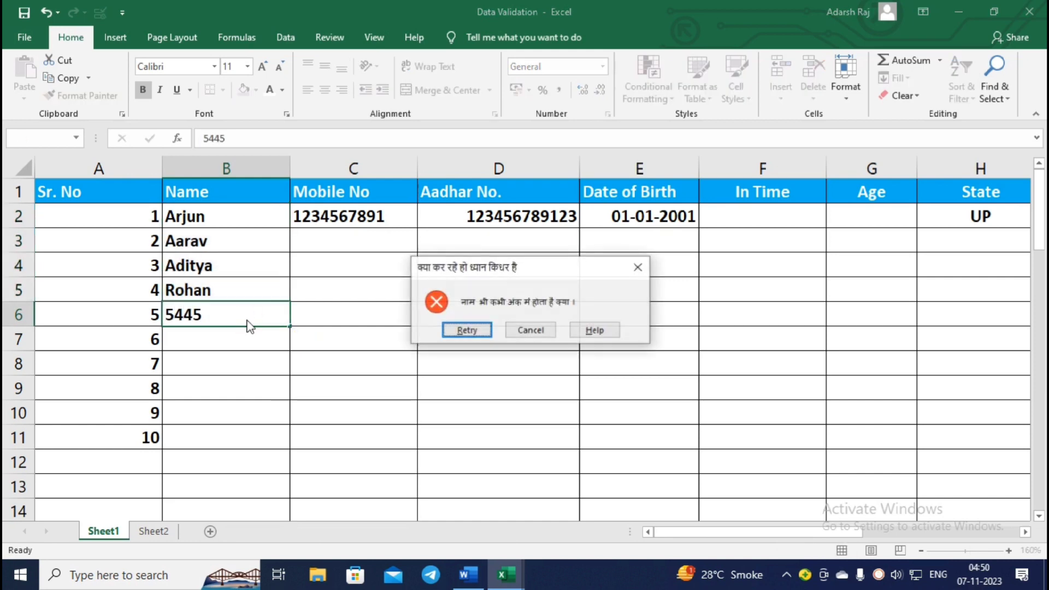
pyautogui.click(534, 329)
pyautogui.click(204, 171)
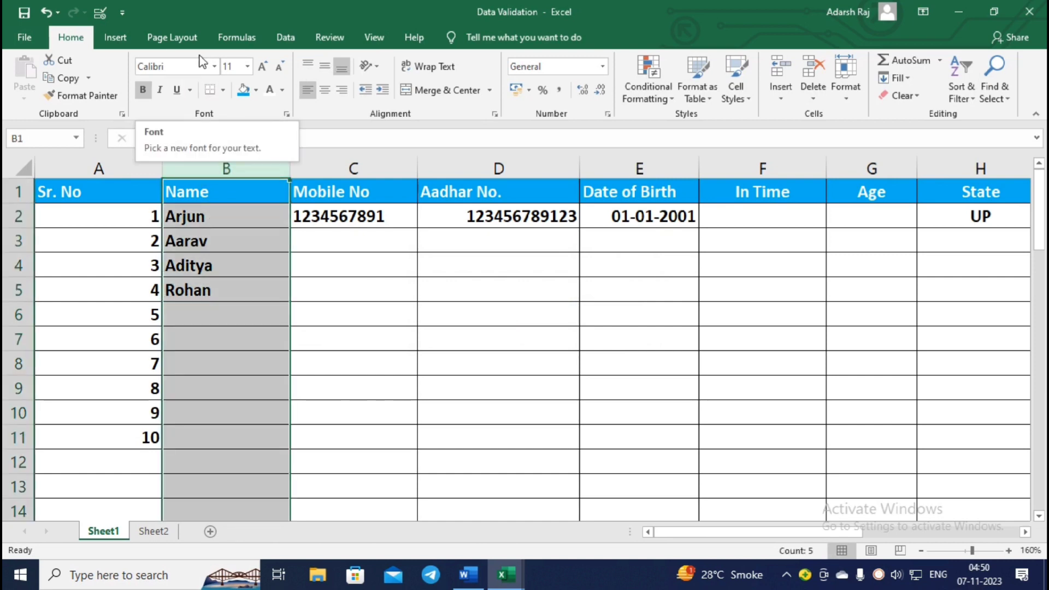
# View the Name column's =ISTEXT(B1)=TRUE rule in Data Validation, extending it to blank cells.
pyautogui.click(285, 39)
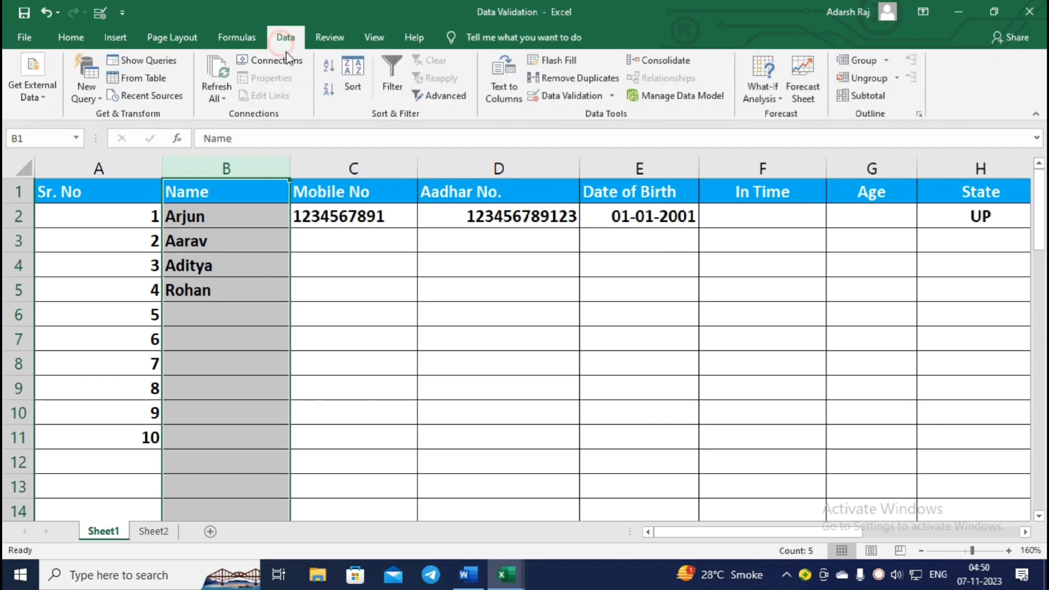
pyautogui.click(534, 100)
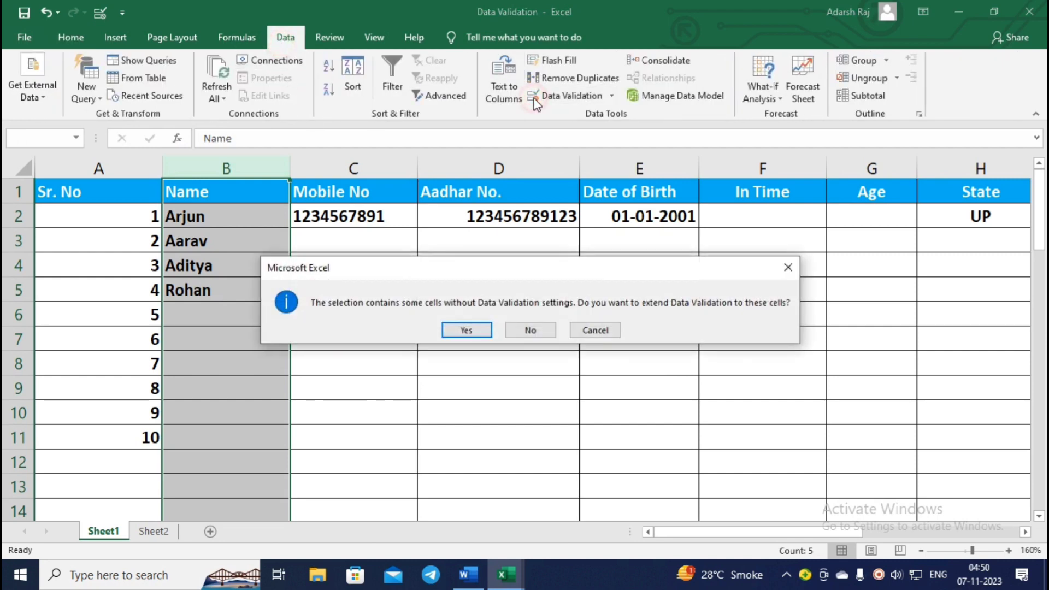
pyautogui.click(466, 330)
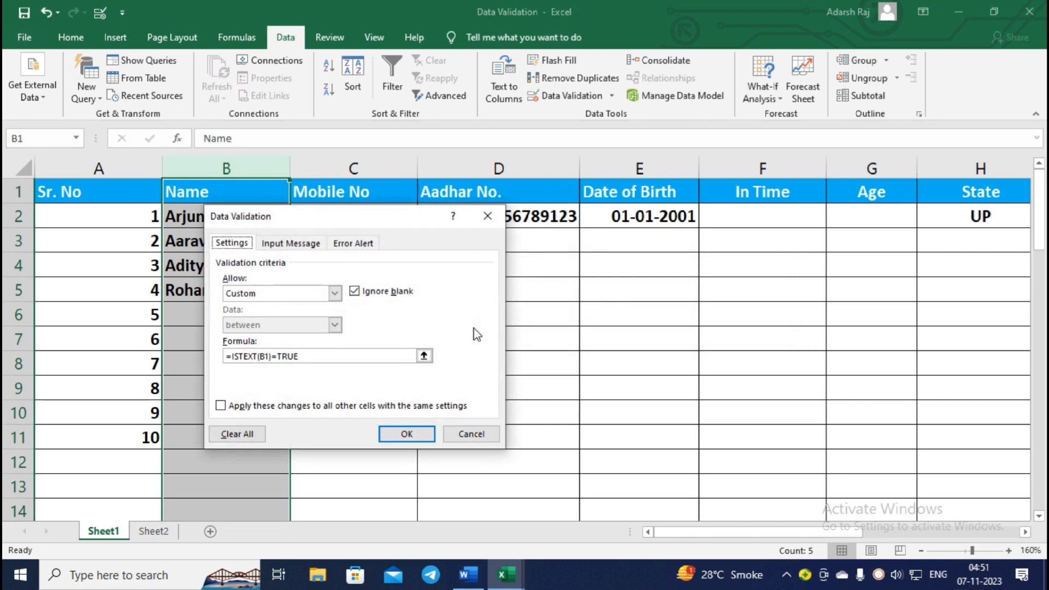
pyautogui.click(487, 216)
# Reopen the Name column's validation from the Quick Access Toolbar, then show its customization list.
pyautogui.click(66, 35)
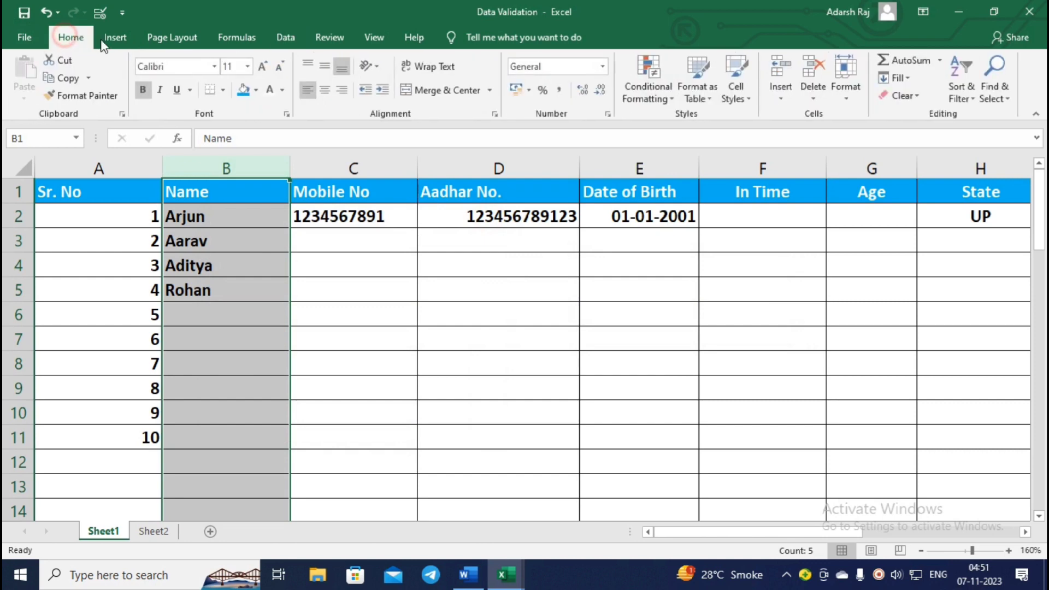
pyautogui.click(121, 9)
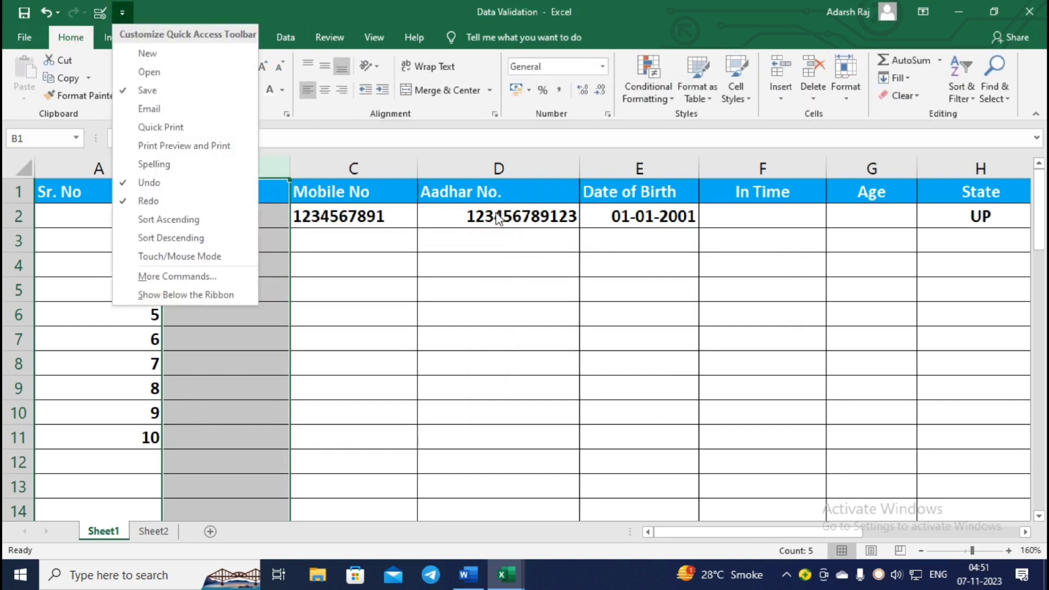
pyautogui.click(366, 247)
pyautogui.click(104, 14)
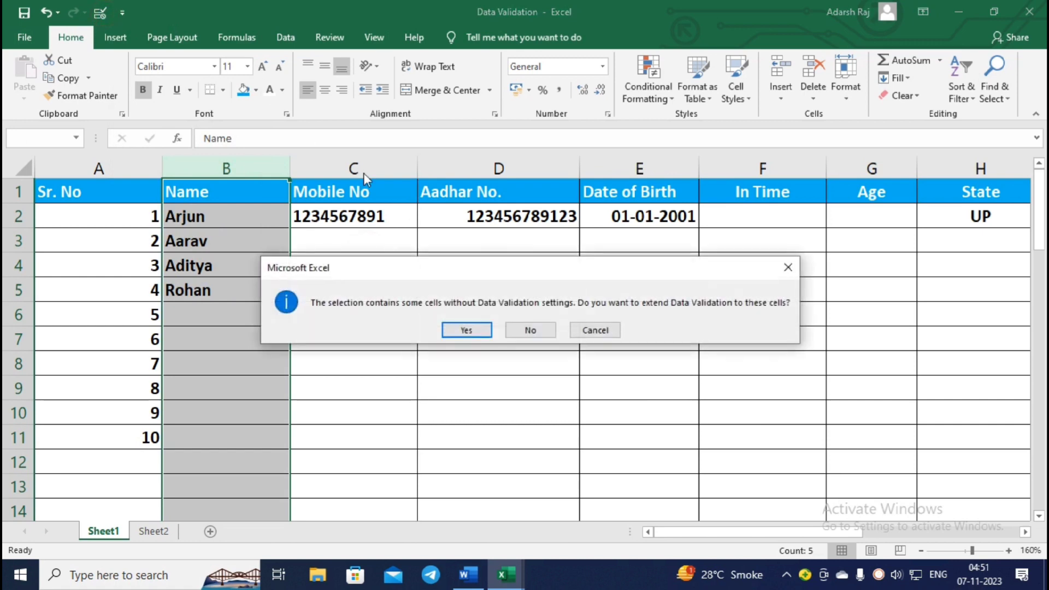
pyautogui.click(465, 329)
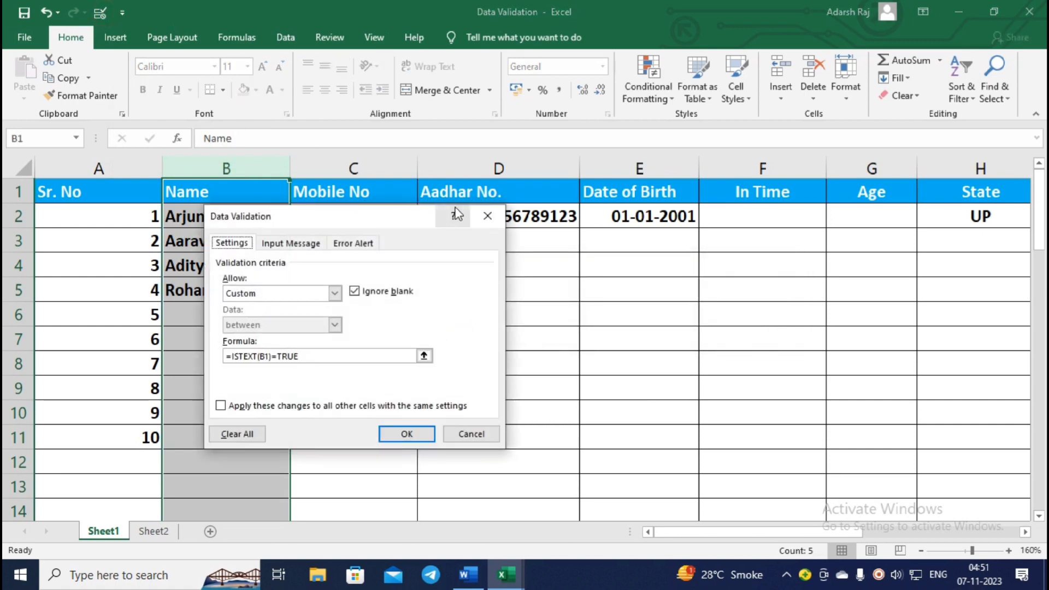
pyautogui.click(475, 218)
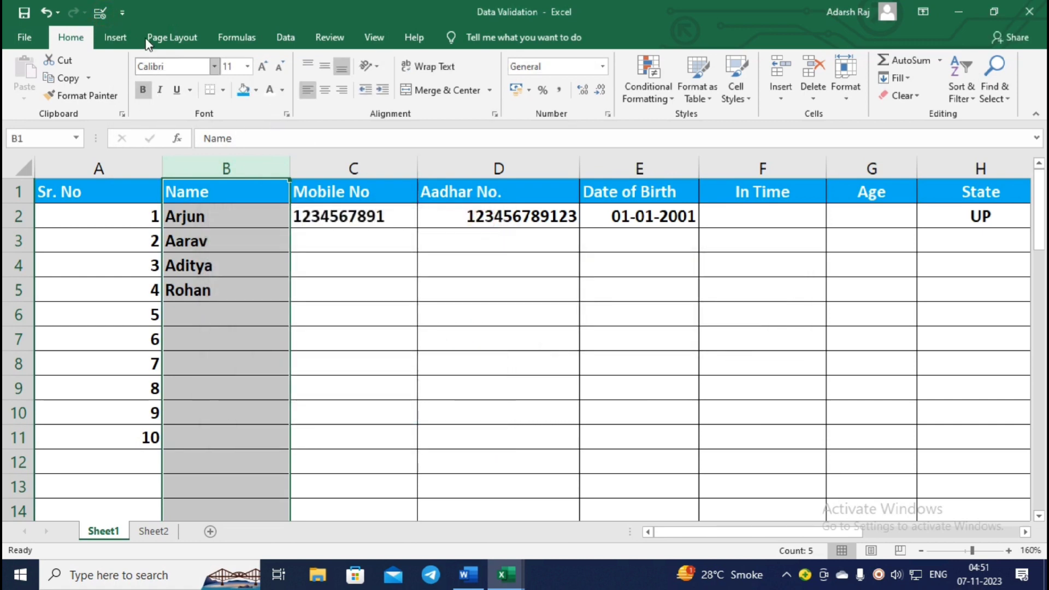
pyautogui.click(127, 15)
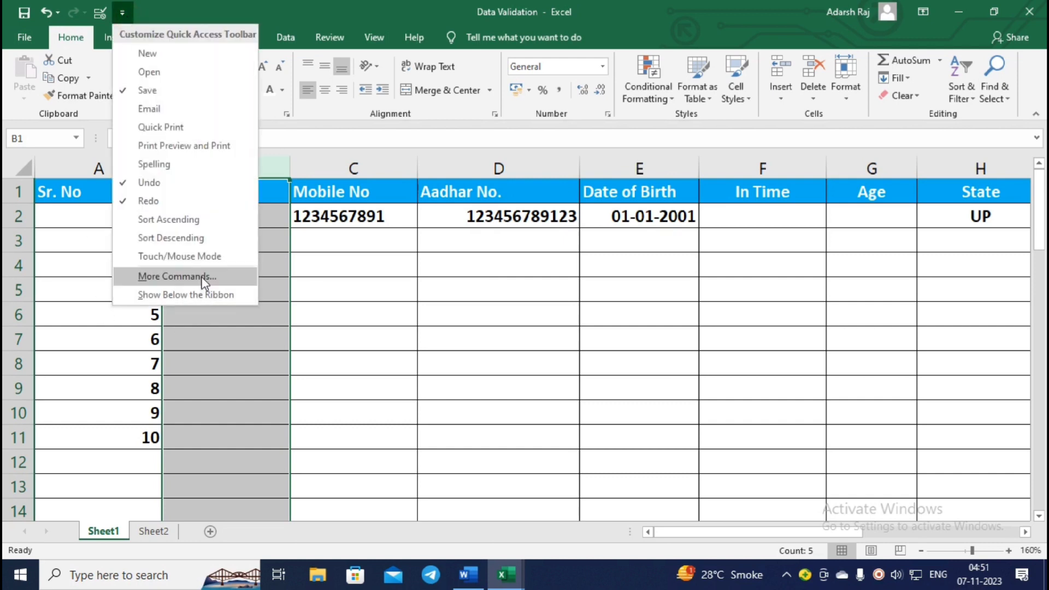
# Add Data Validation… from All Commands to the Quick Access Toolbar and confirm with OK.
pyautogui.click(178, 277)
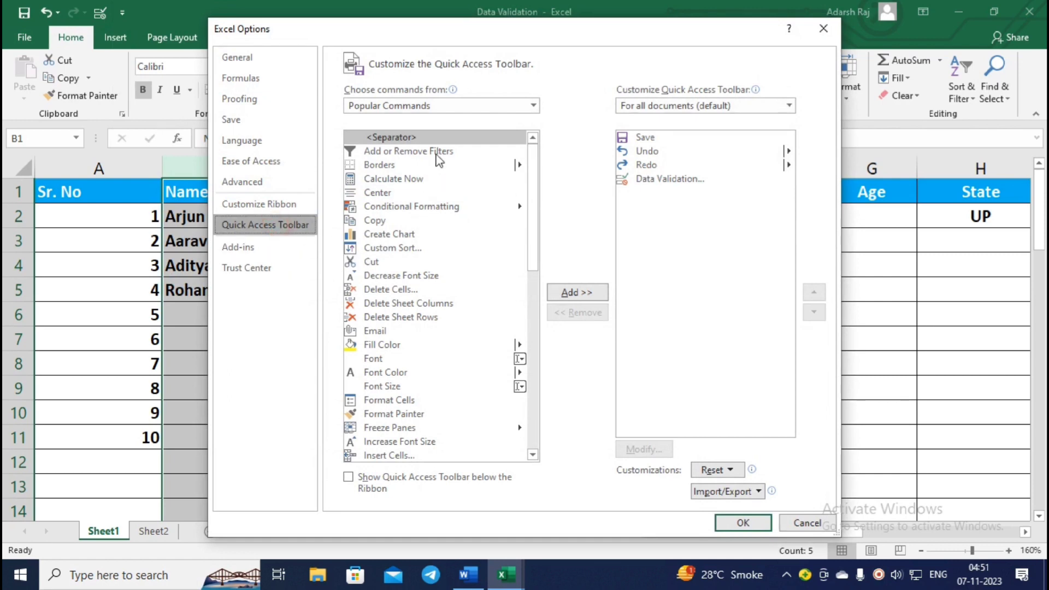
pyautogui.click(482, 105)
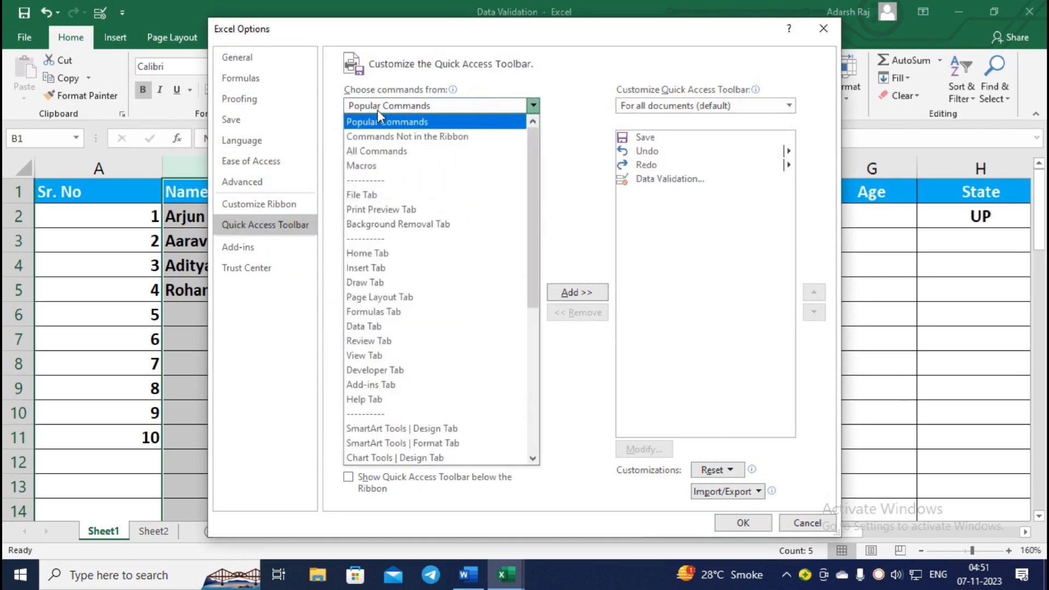
pyautogui.click(377, 151)
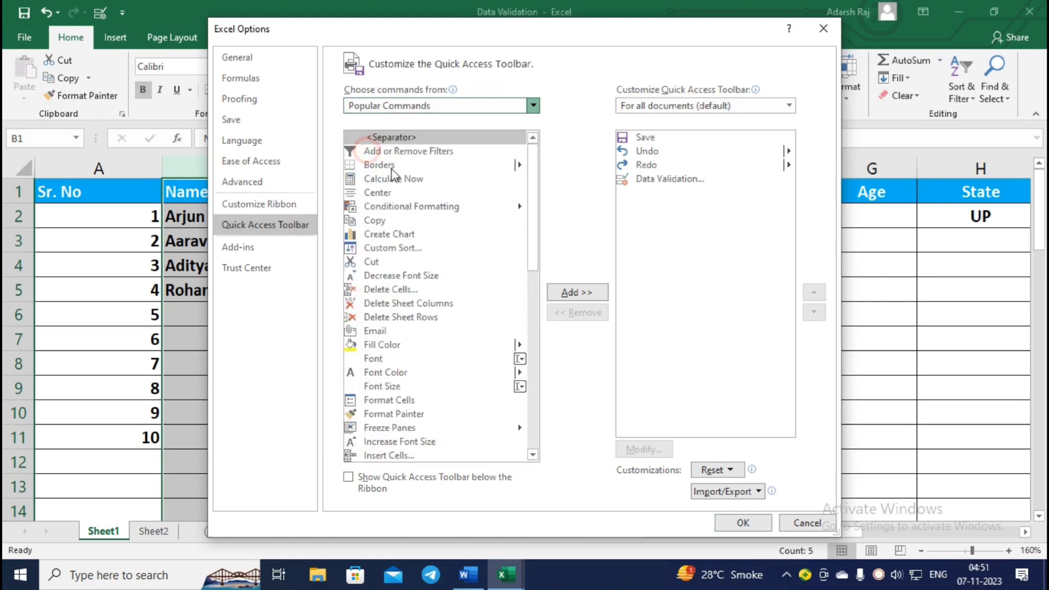
pyautogui.click(417, 263)
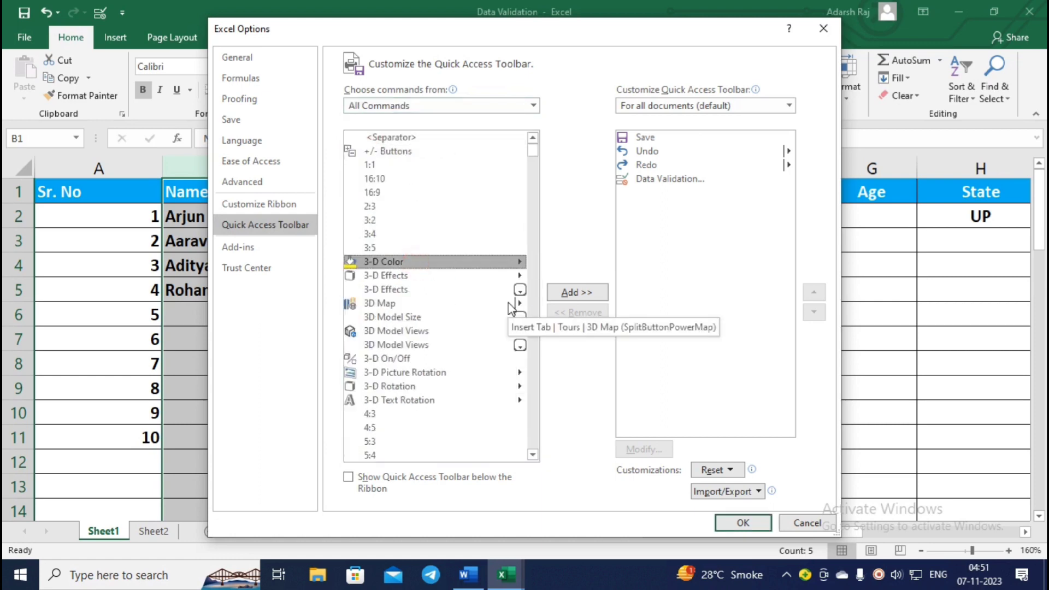
pyautogui.press('d')
pyautogui.moveTo(531, 211)
pyautogui.mouseDown()
pyautogui.moveTo(532, 231)
pyautogui.moveTo(533, 218)
pyautogui.mouseUp()
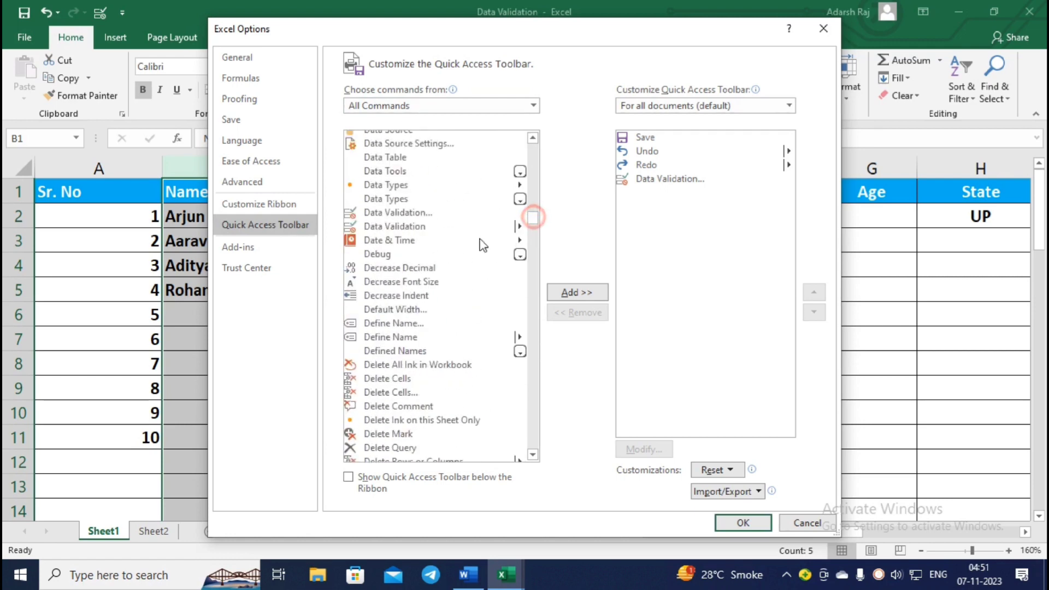
pyautogui.click(434, 214)
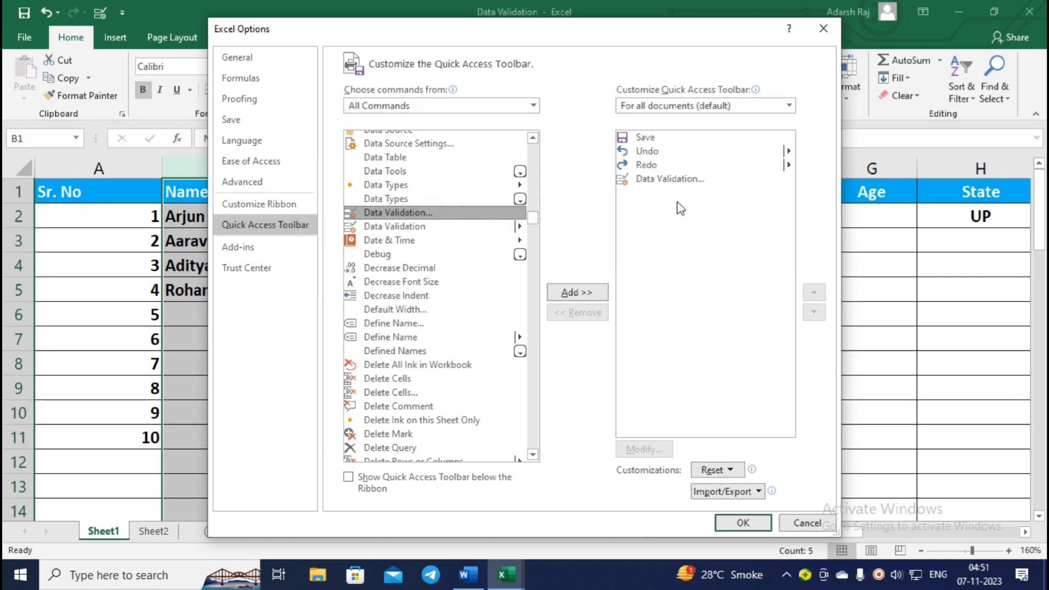
pyautogui.click(743, 523)
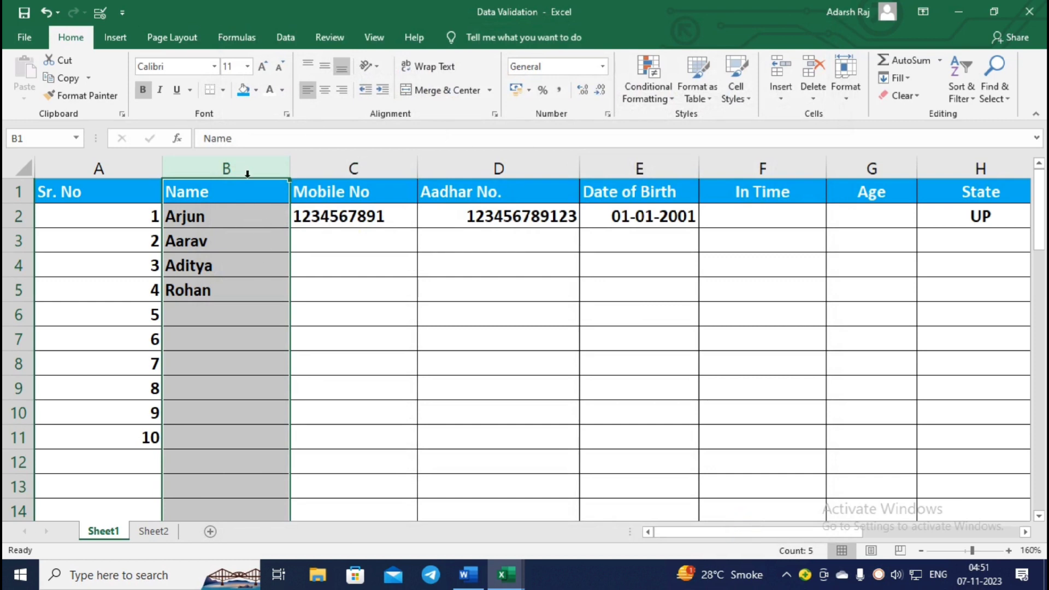
# Open column B's validation, extended to all its cells, showing Custom rule =ISTEXT(B1)=TRUE.
pyautogui.click(100, 12)
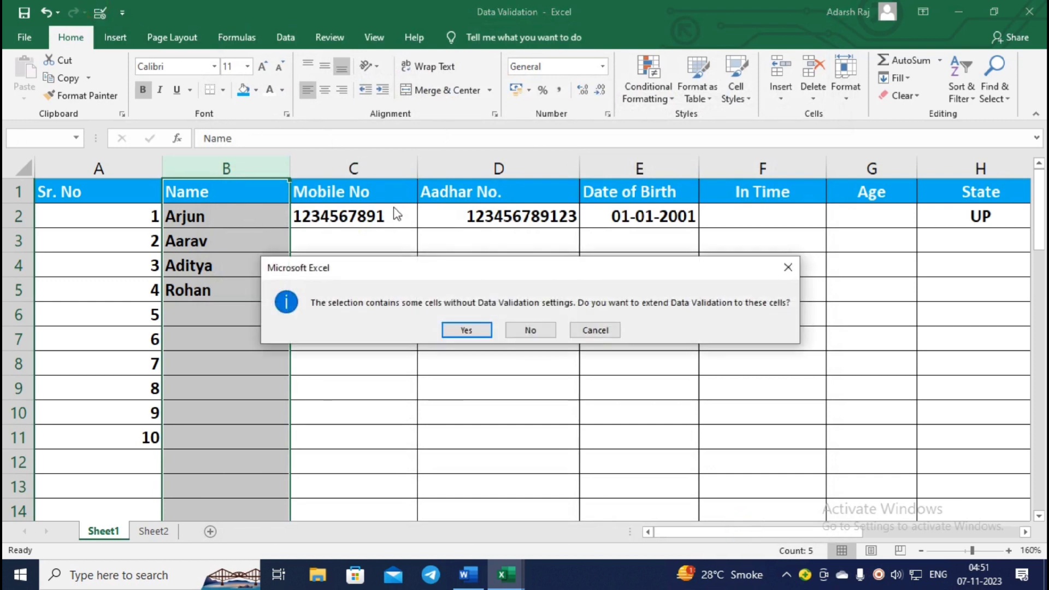
pyautogui.click(461, 329)
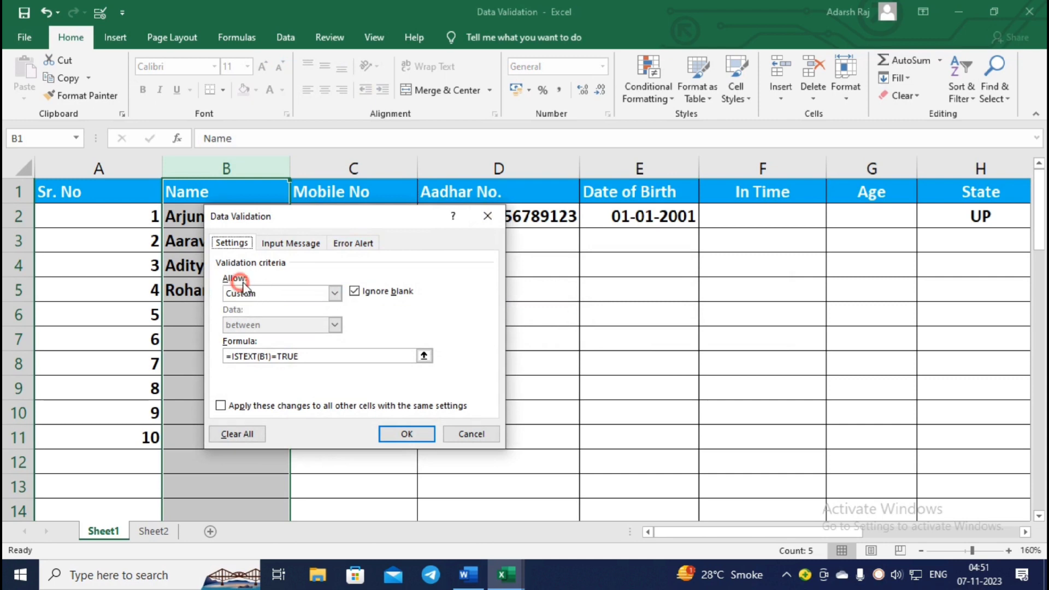
pyautogui.click(333, 294)
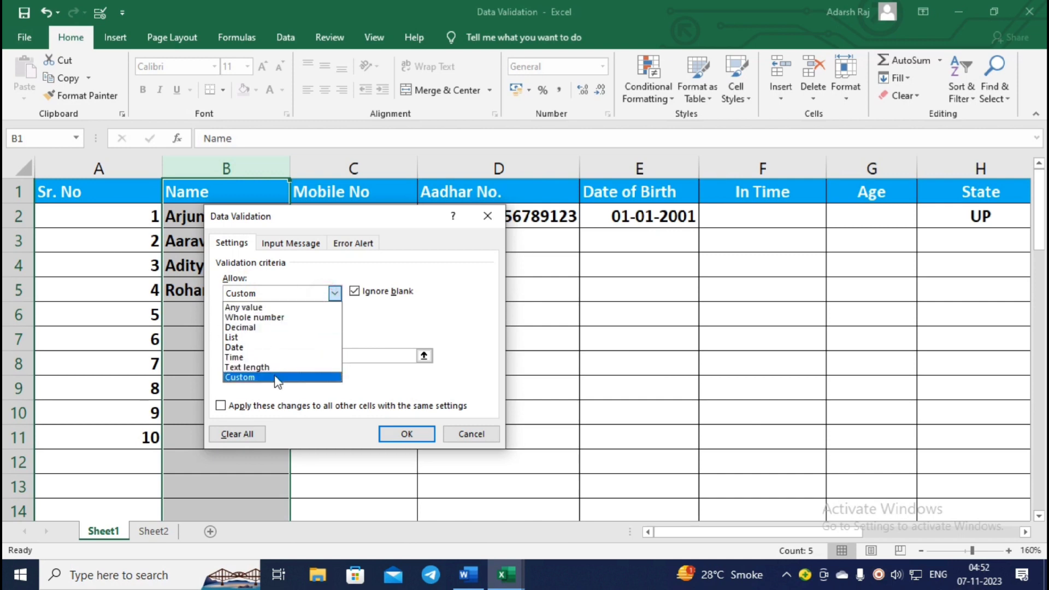
pyautogui.click(407, 327)
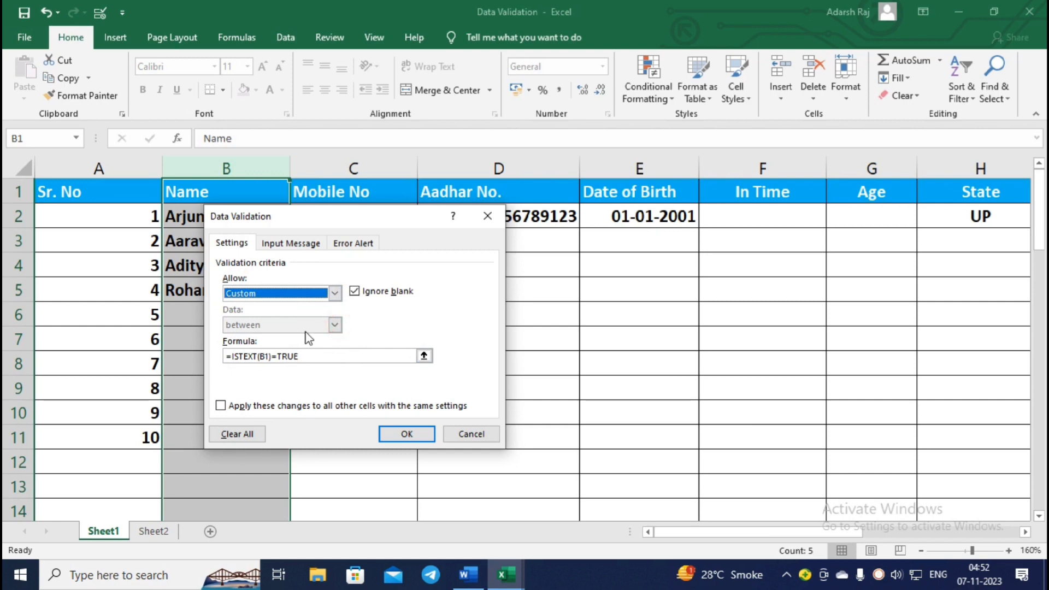
pyautogui.click(311, 356)
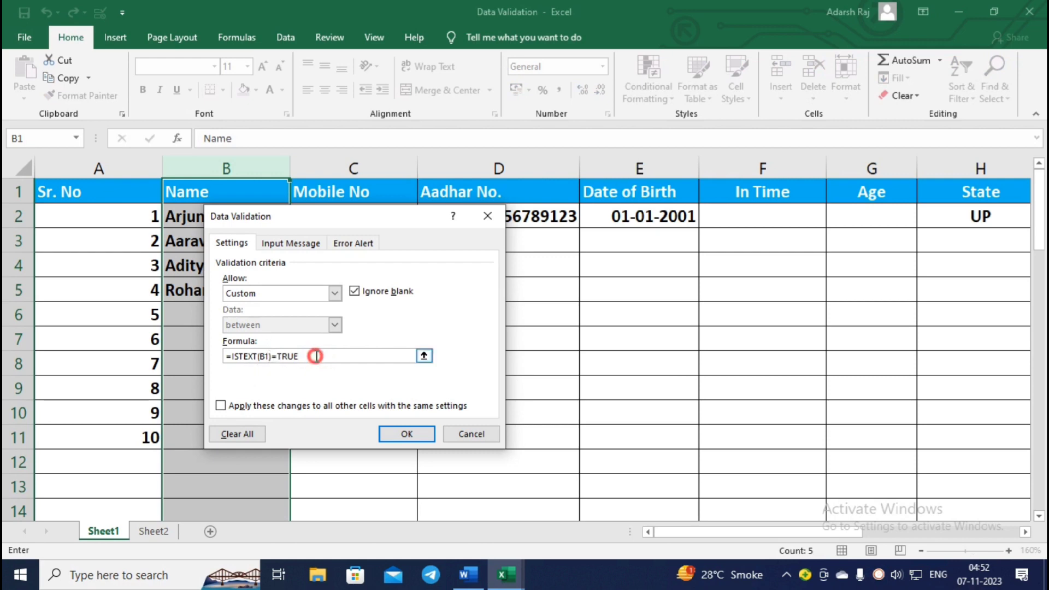
# Replace the Name column formula with =istext(B1)=true and confirm the rule.
pyautogui.moveTo(313, 356); pyautogui.dragTo(173, 350)
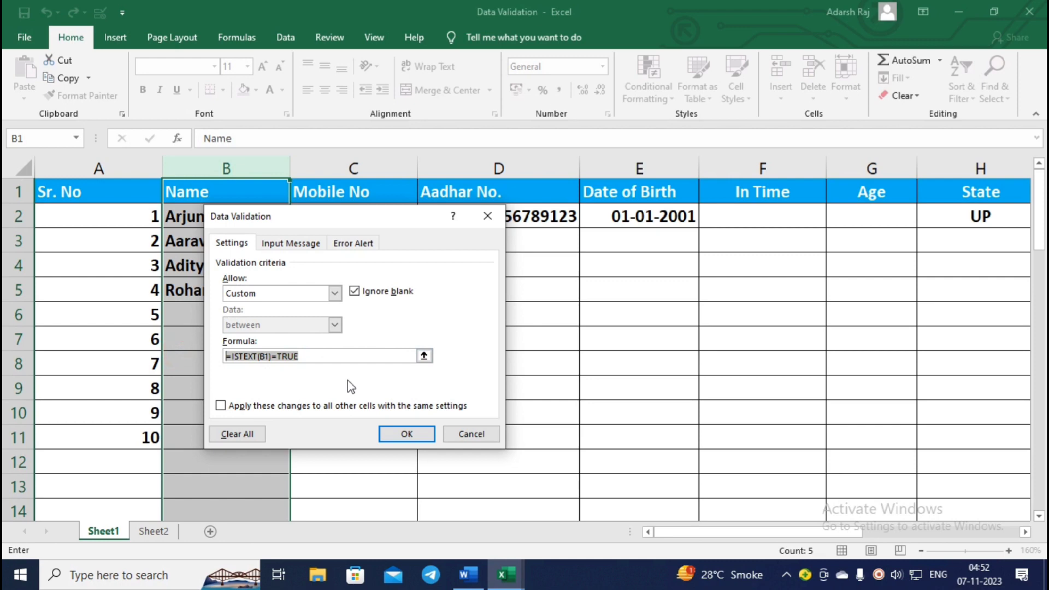
pyautogui.write('=i')
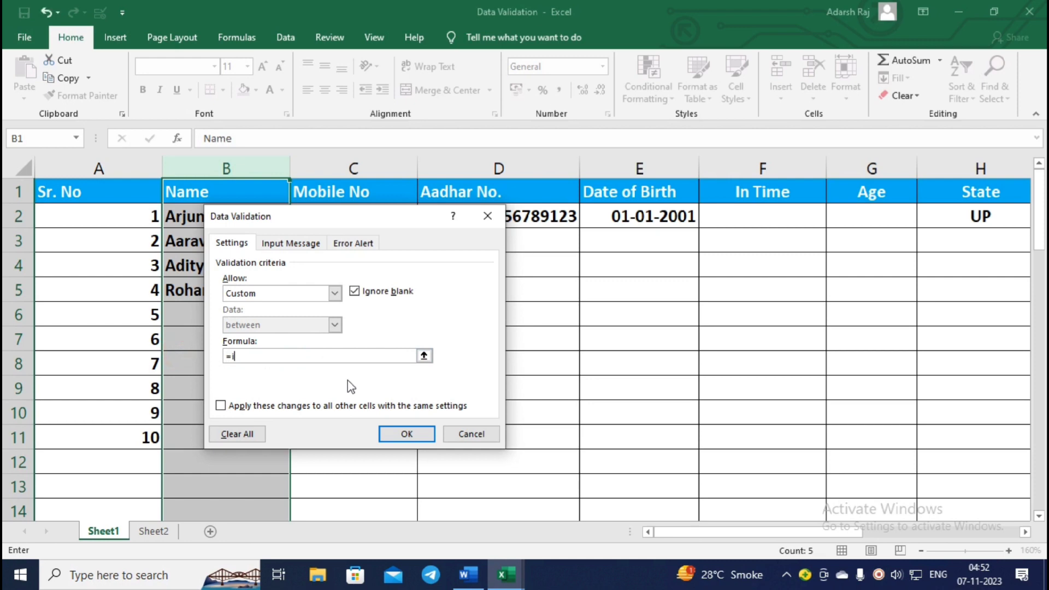
pyautogui.write('stext(')
pyautogui.click(241, 189)
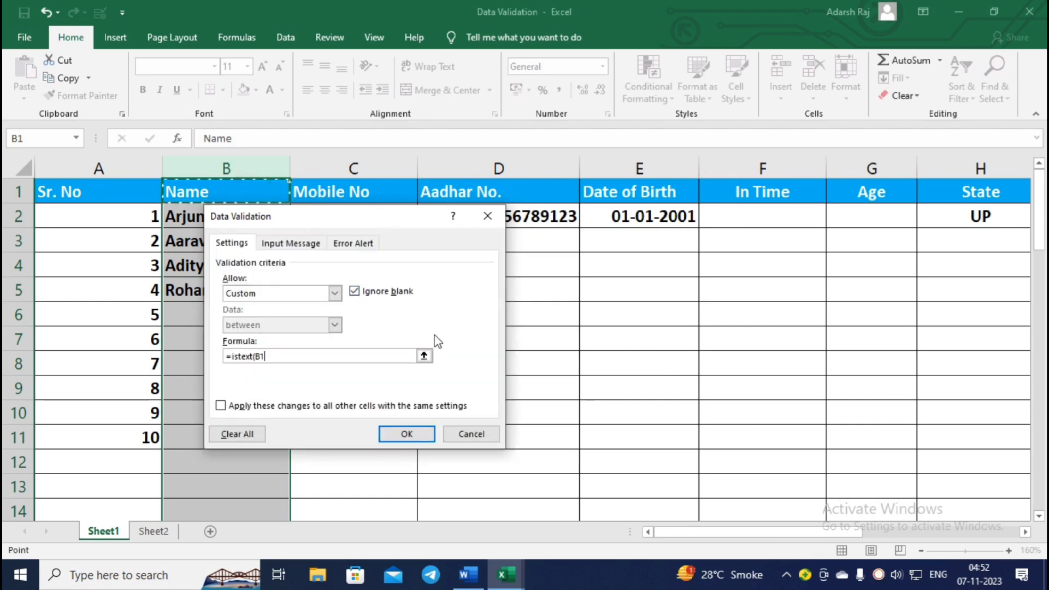
pyautogui.write(')')
pyautogui.moveTo(287, 217); pyautogui.dragTo(386, 223)
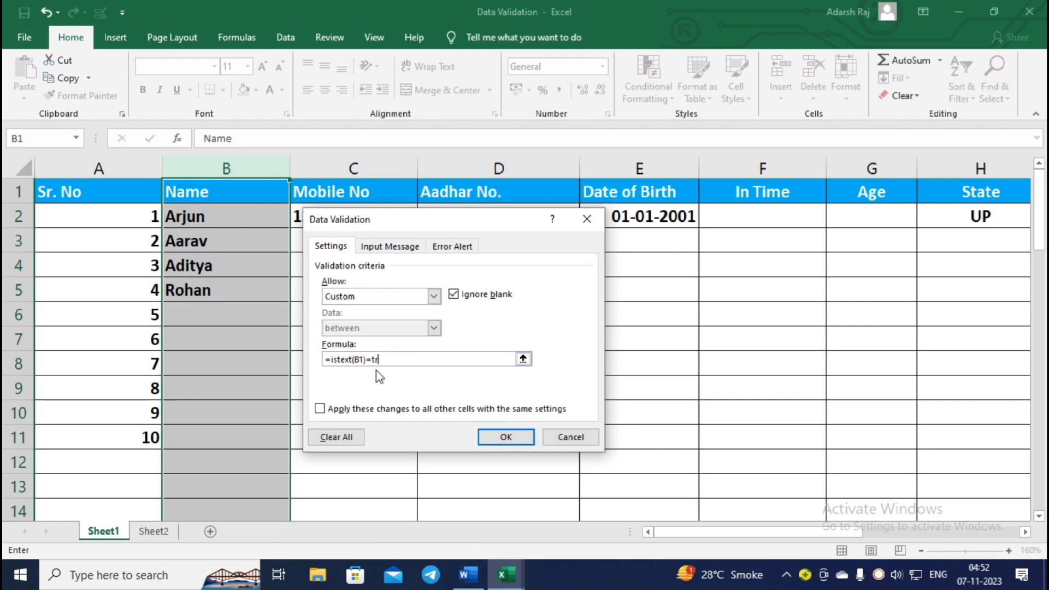
pyautogui.click(481, 437)
# Test 54445 in B6, cancel the Hindi rejection alert, and reselect column B.
pyautogui.click(234, 324)
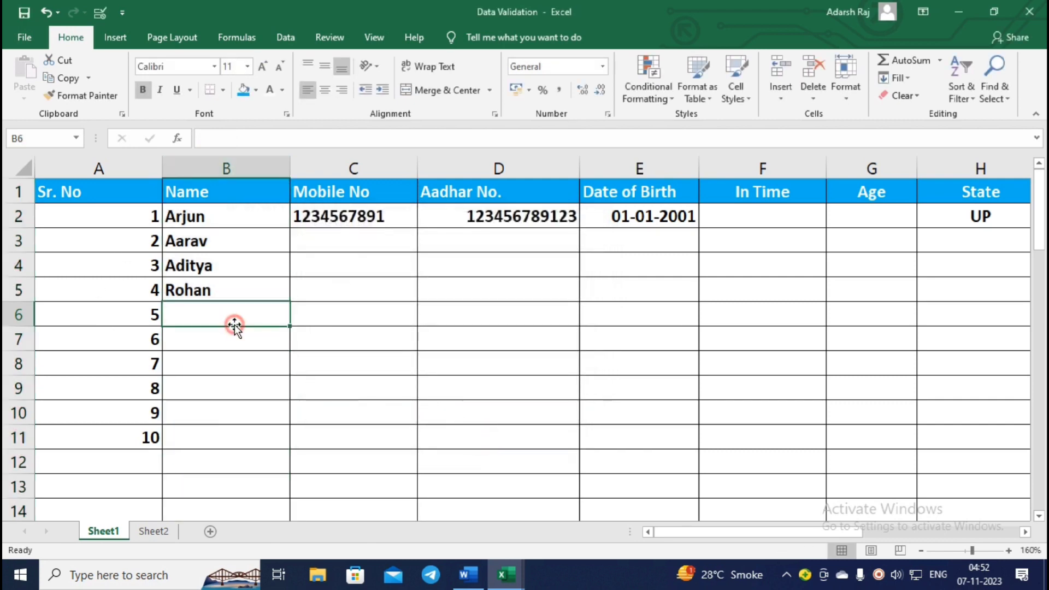
pyautogui.write('54445')
pyautogui.press('Return')
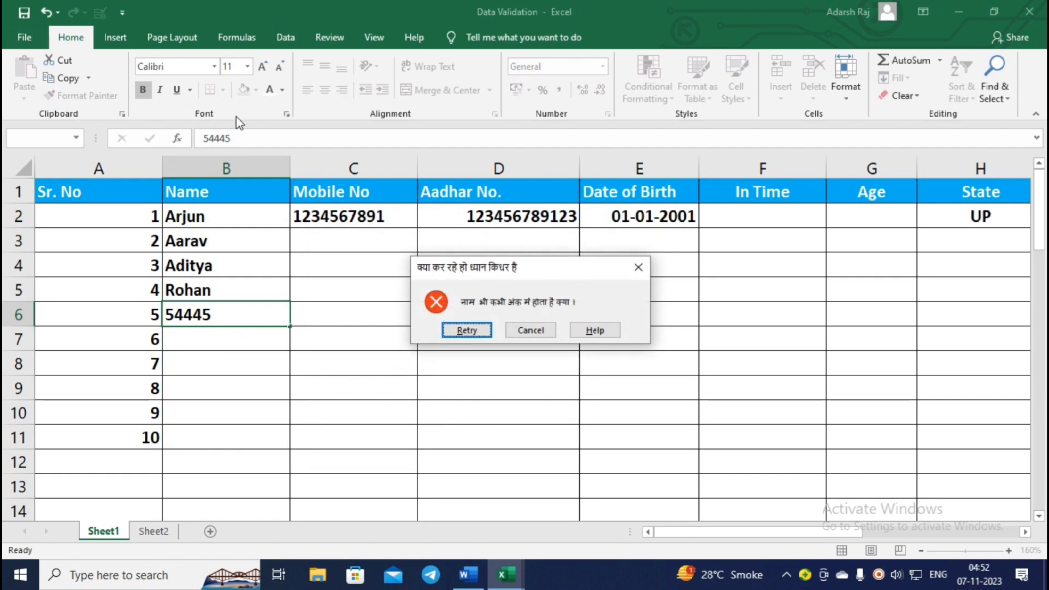
pyautogui.press('Escape')
pyautogui.click(202, 170)
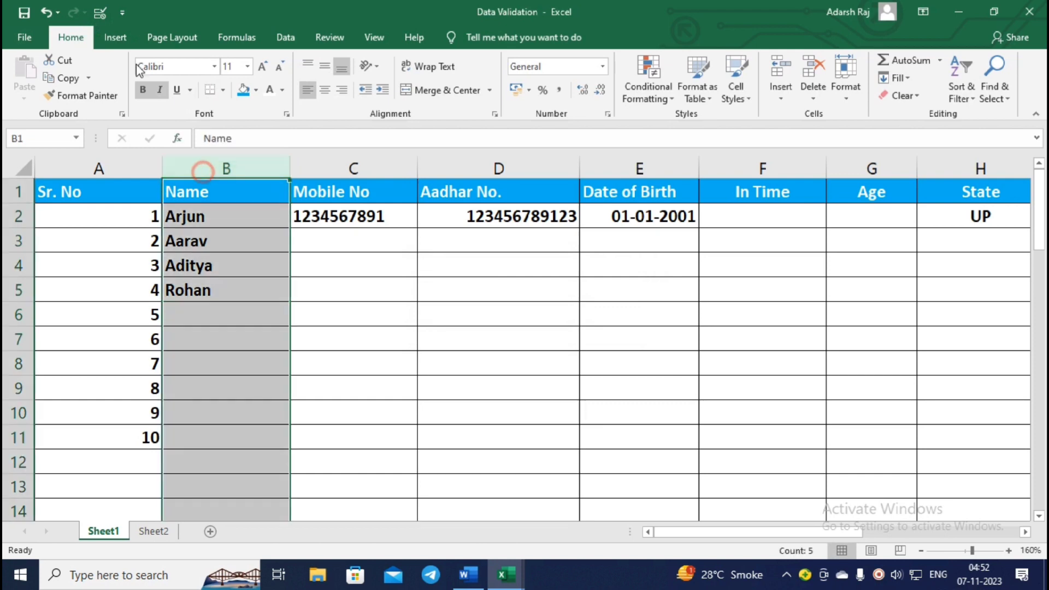
pyautogui.click(99, 12)
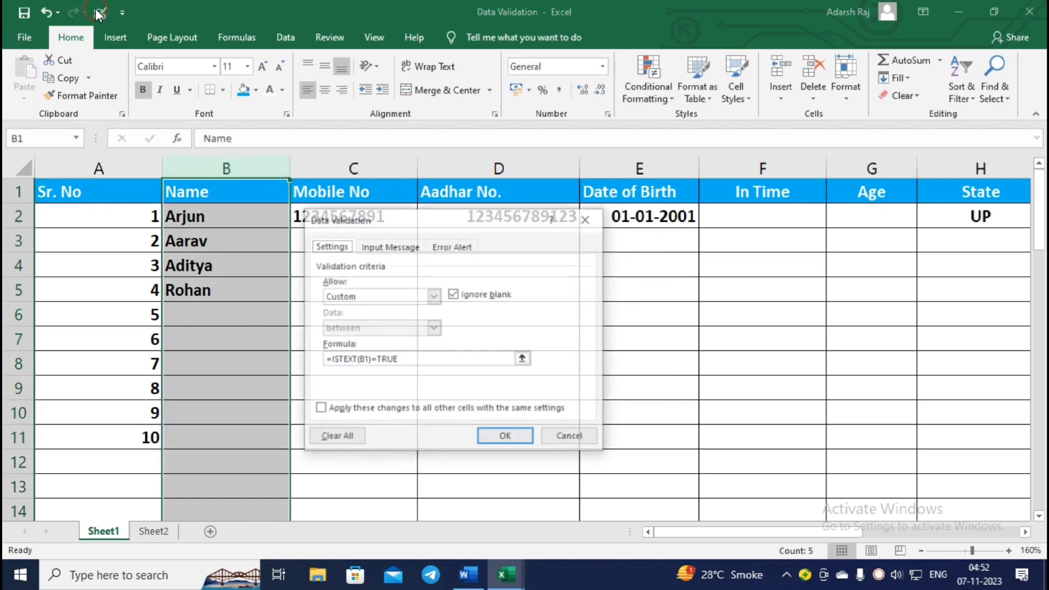
pyautogui.click(435, 254)
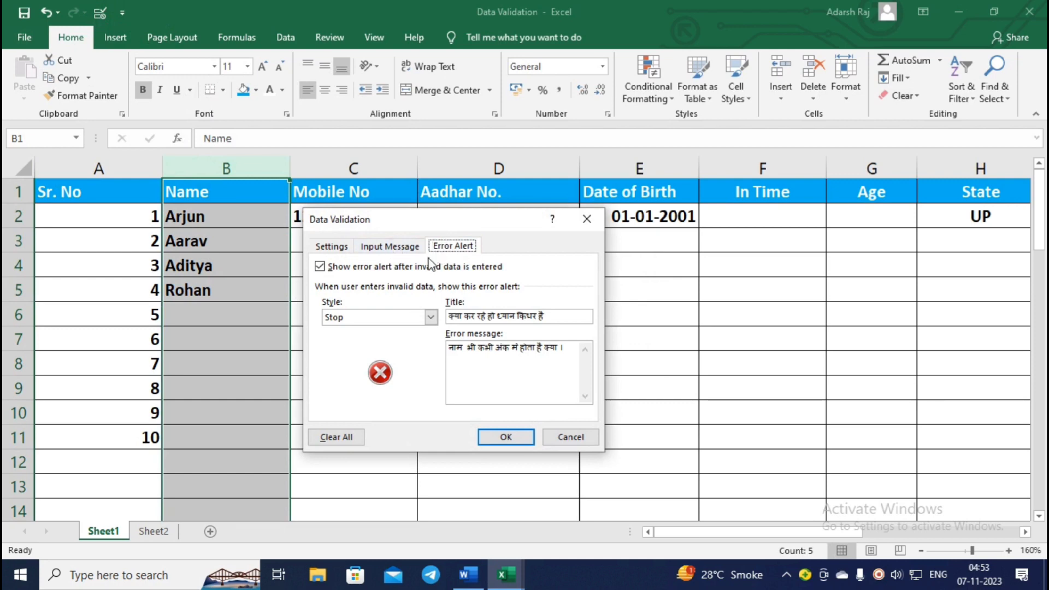
pyautogui.click(430, 317)
pyautogui.click(360, 342)
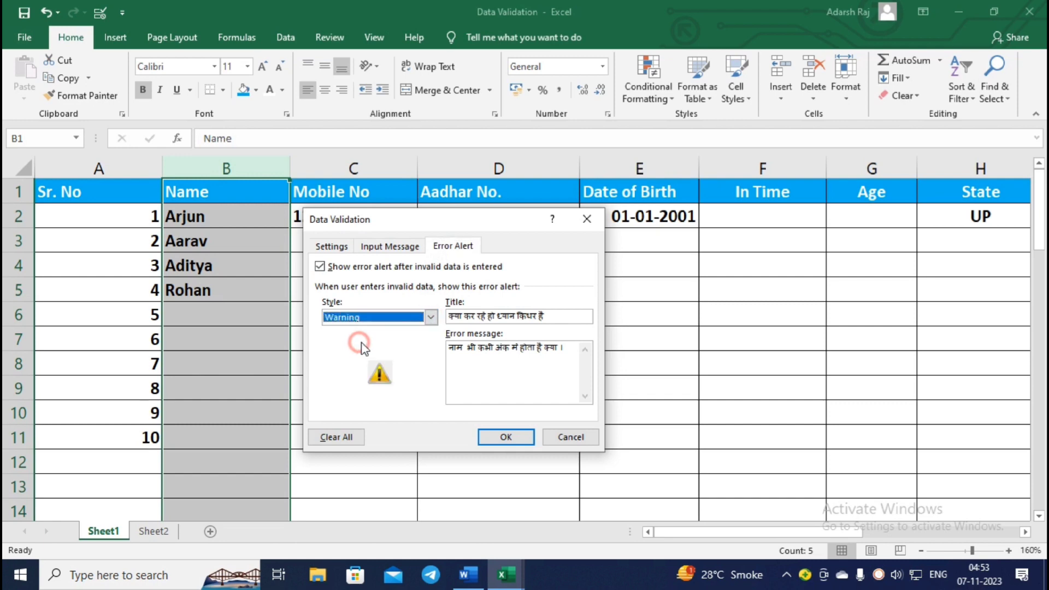
pyautogui.click(431, 317)
pyautogui.click(397, 352)
pyautogui.click(430, 317)
pyautogui.click(382, 331)
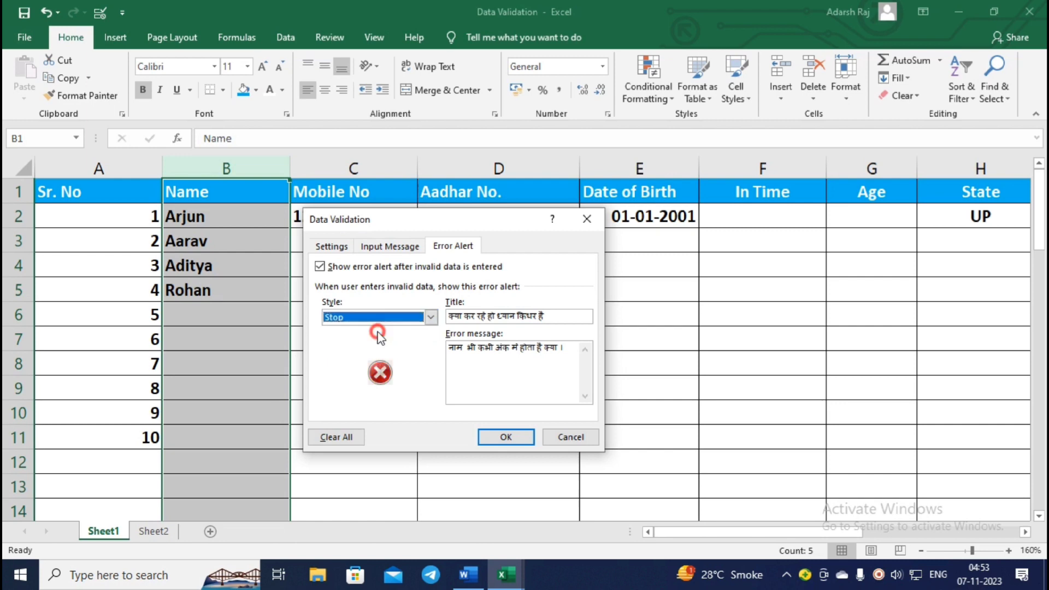
pyautogui.click(549, 317)
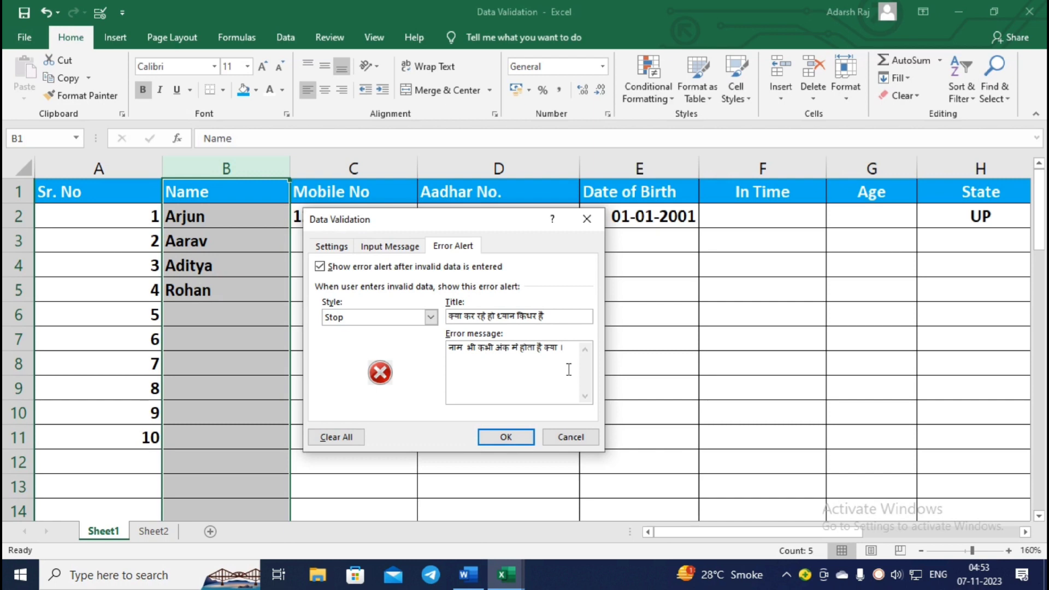
pyautogui.click(518, 439)
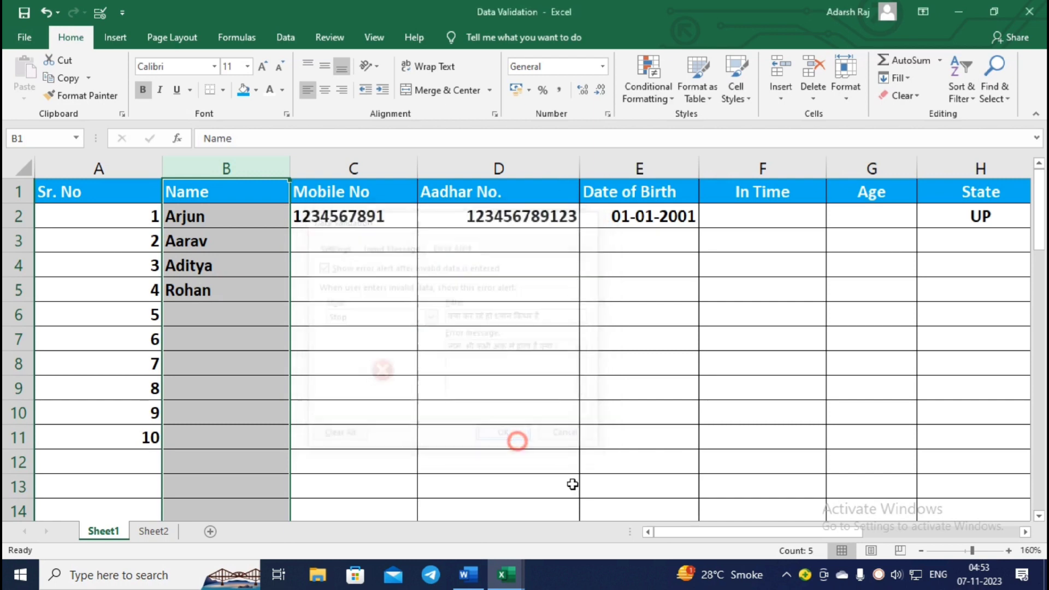
pyautogui.click(938, 575)
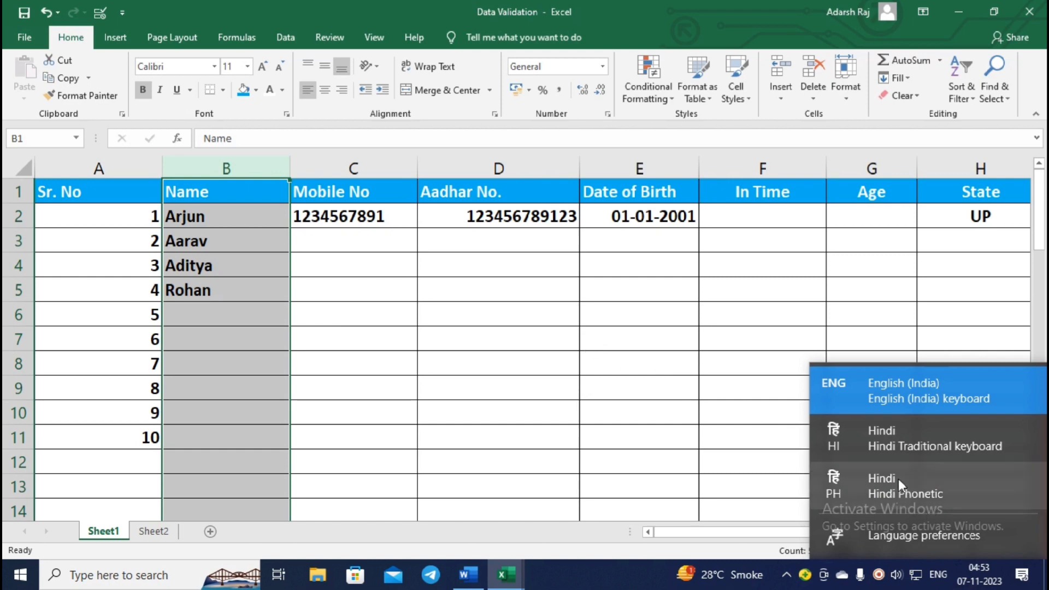
pyautogui.click(578, 346)
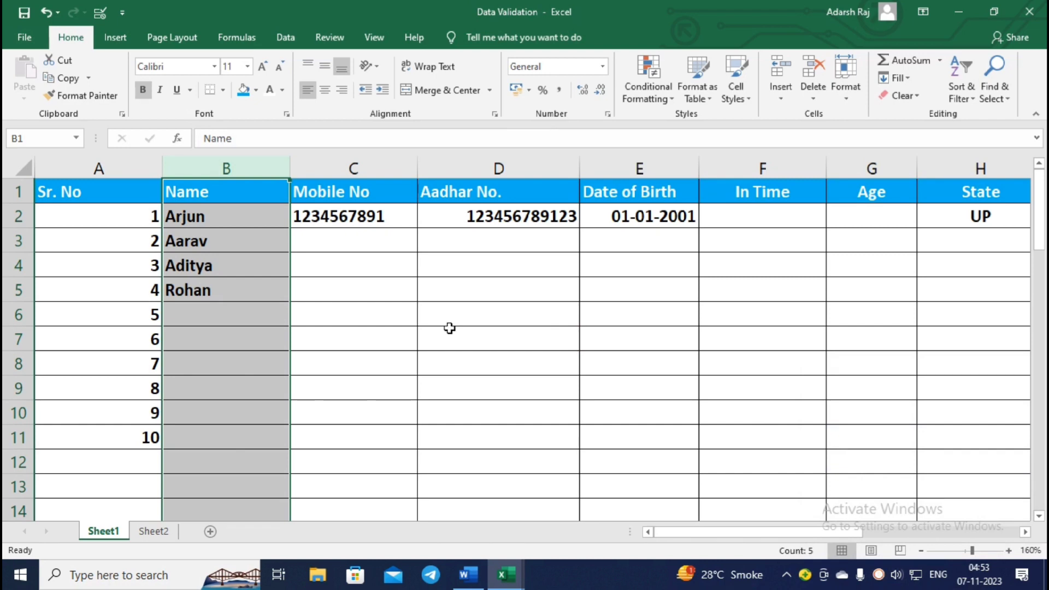
pyautogui.click(511, 275)
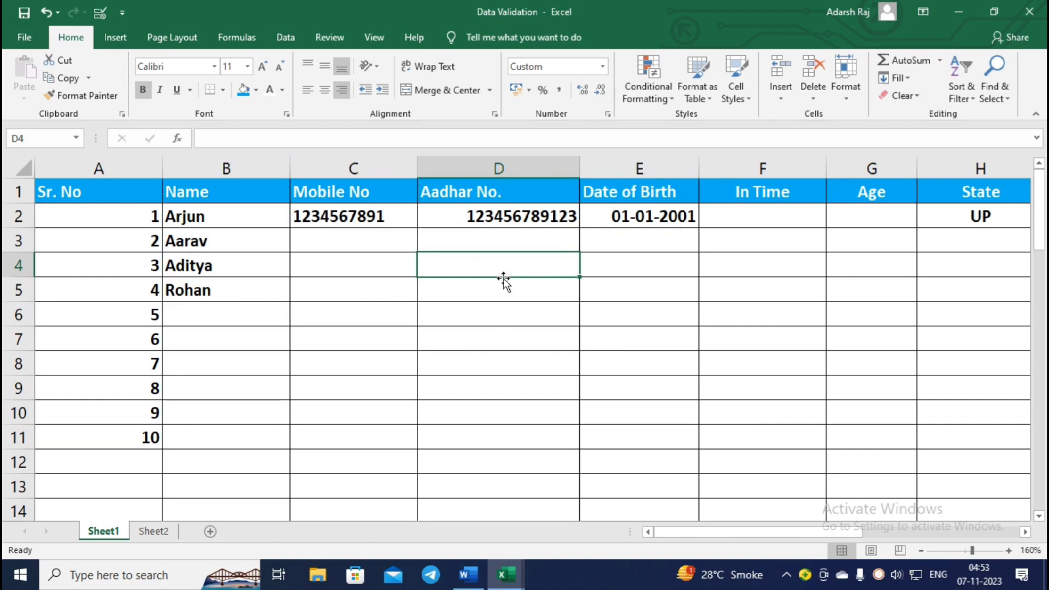
pyautogui.click(234, 332)
pyautogui.click(260, 374)
pyautogui.click(225, 321)
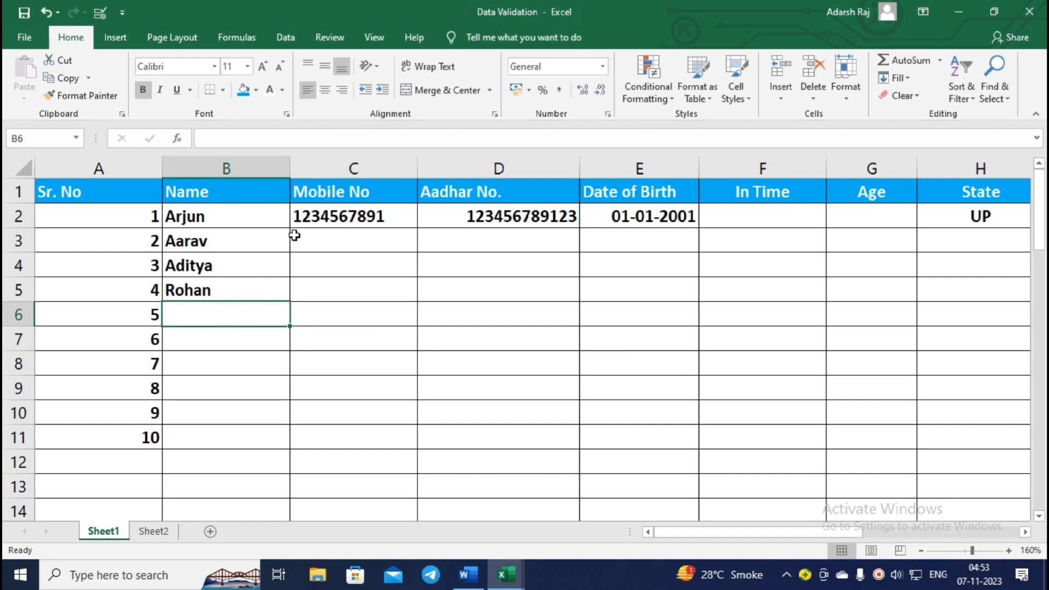
pyautogui.click(446, 274)
pyautogui.click(354, 263)
pyautogui.click(356, 213)
pyautogui.click(364, 269)
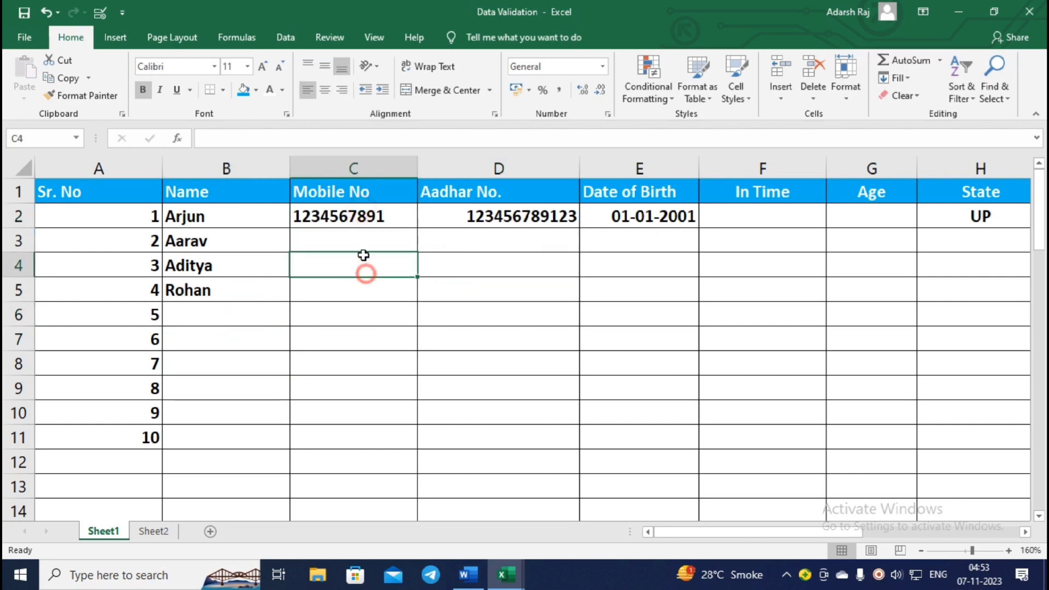
pyautogui.click(360, 244)
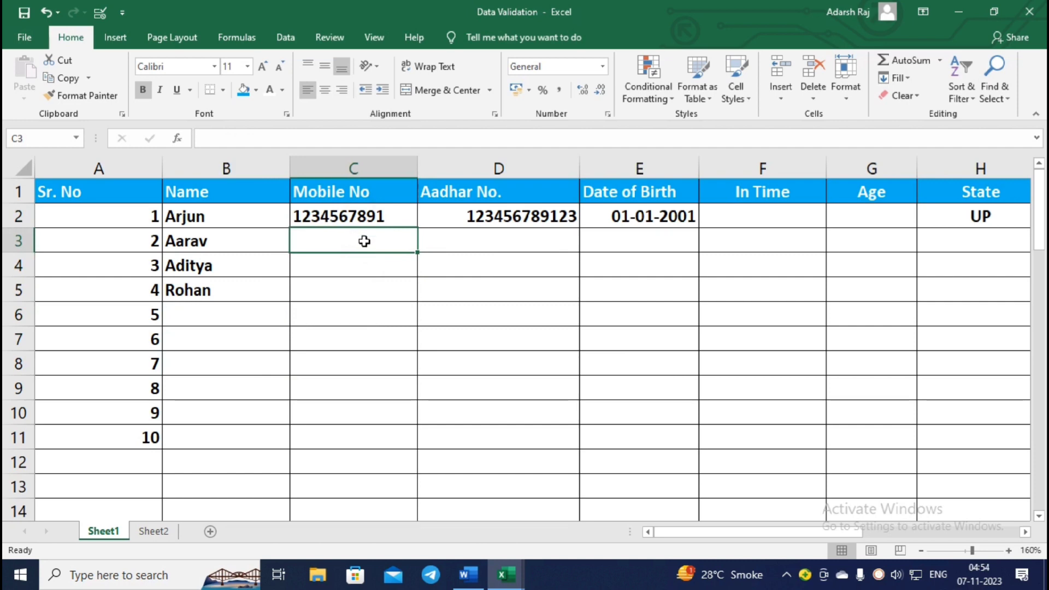
# Bring up column C's Data Validation and review its criteria and error alert.
pyautogui.click(360, 169)
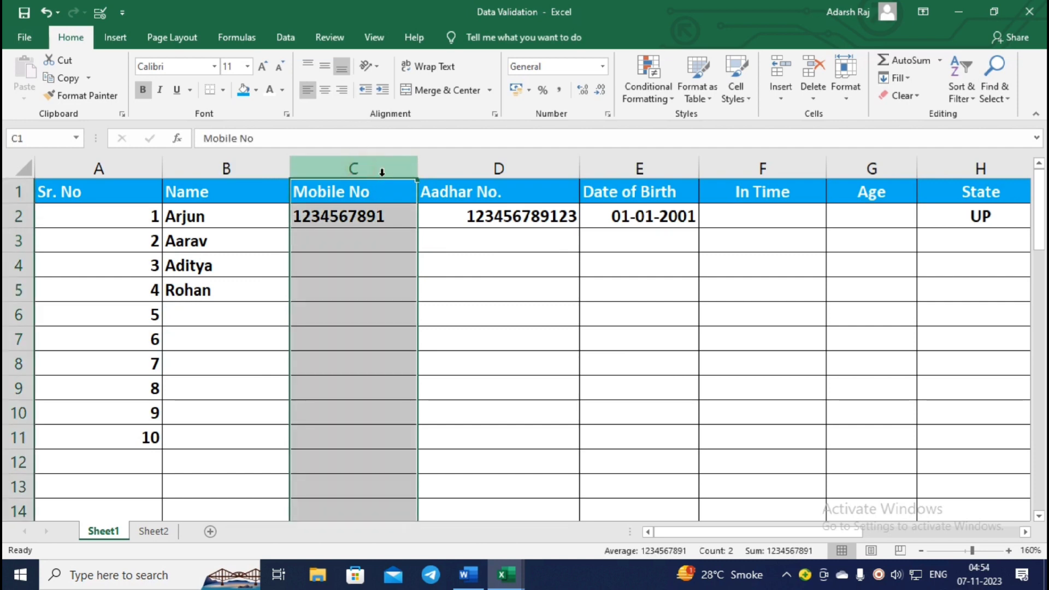
pyautogui.click(100, 14)
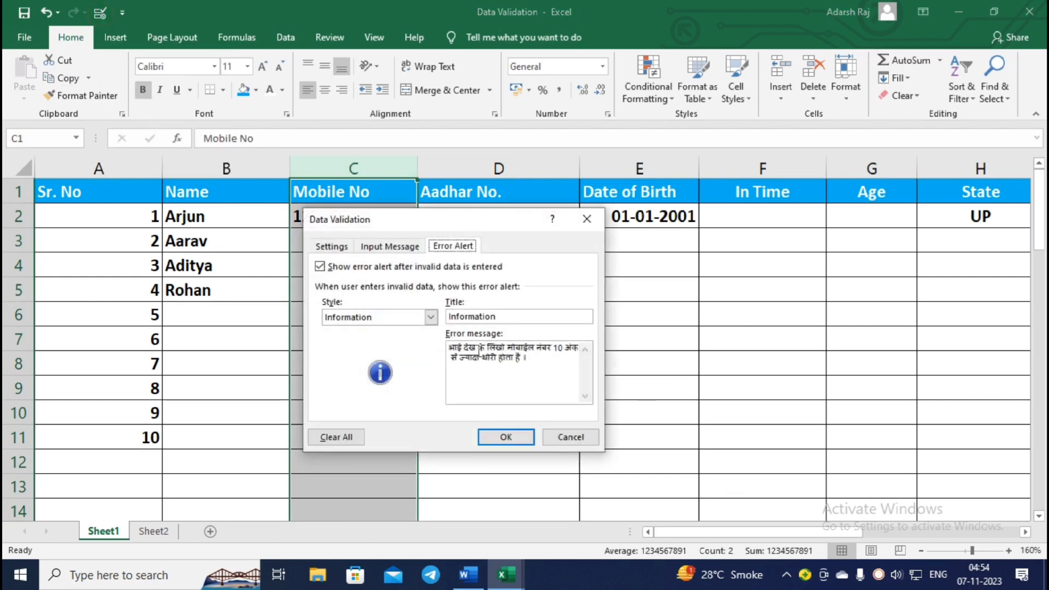
pyautogui.click(329, 246)
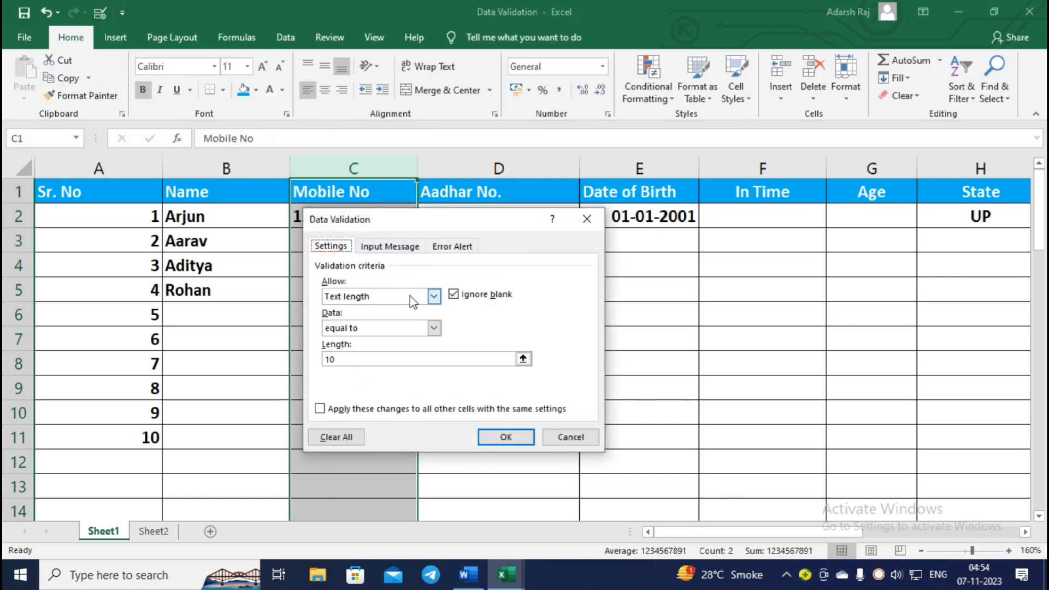
pyautogui.click(451, 248)
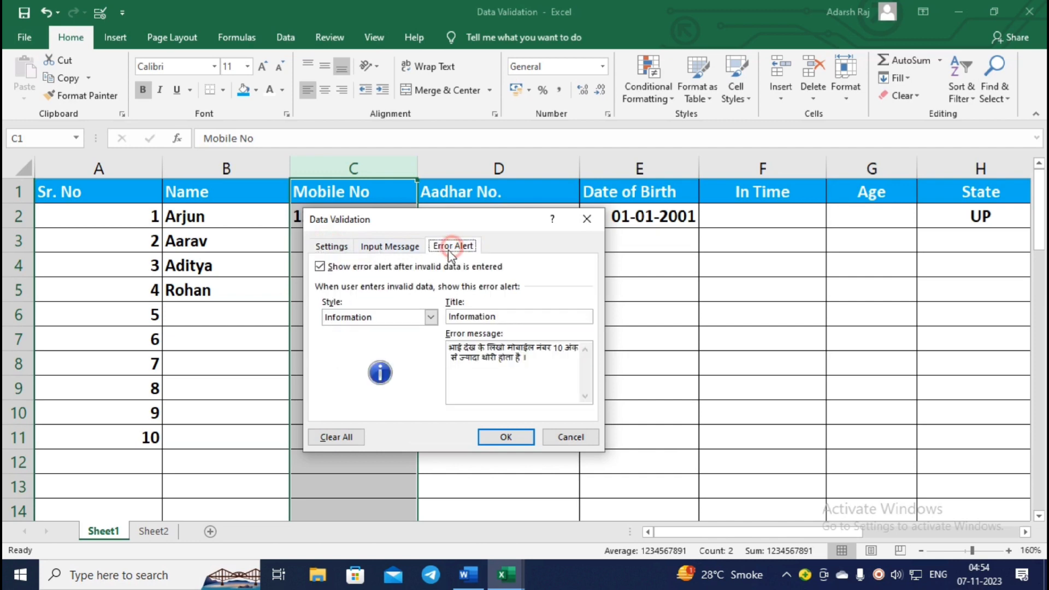
pyautogui.click(344, 244)
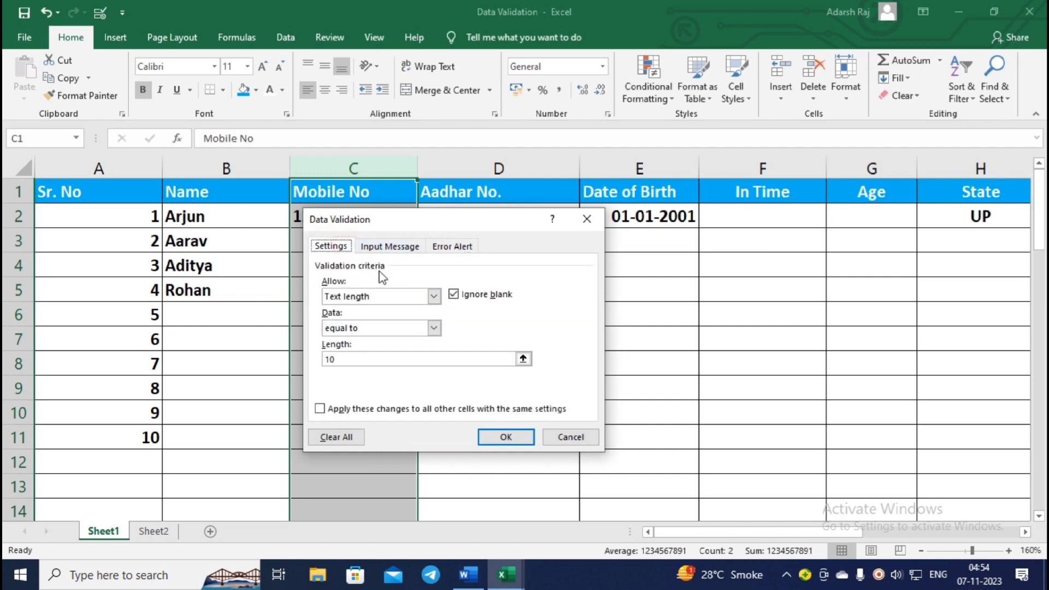
# Keep Mobile No restricted to Text length equal to 10.
pyautogui.click(434, 297)
pyautogui.click(434, 297)
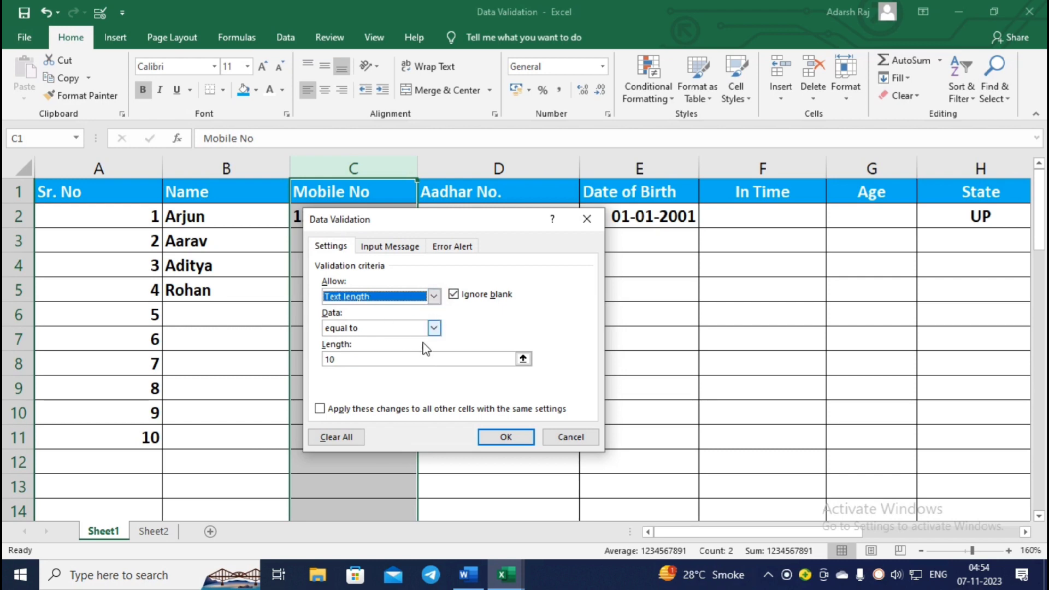
pyautogui.click(433, 328)
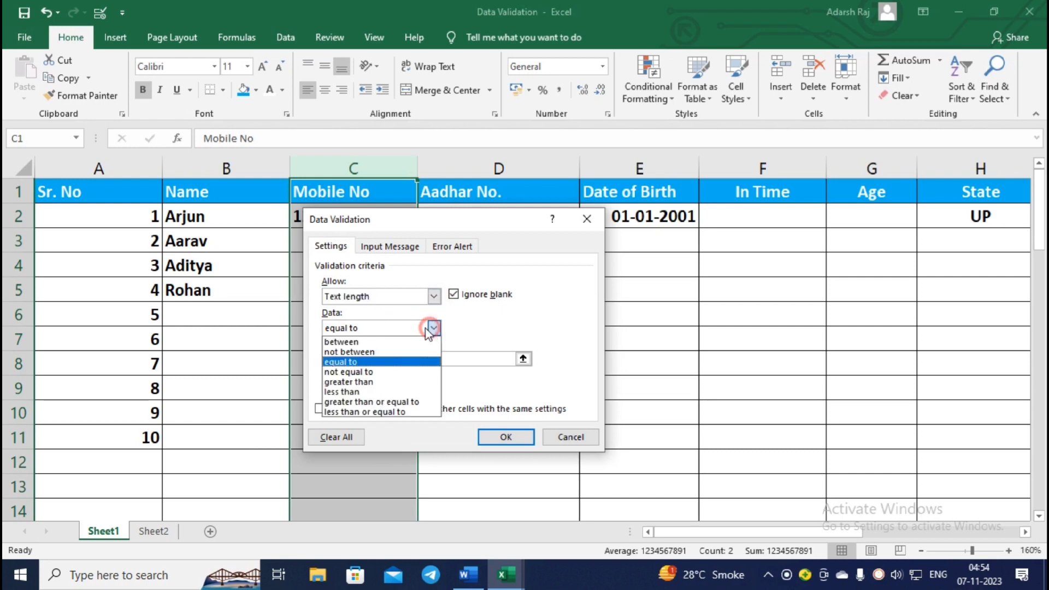
pyautogui.click(356, 361)
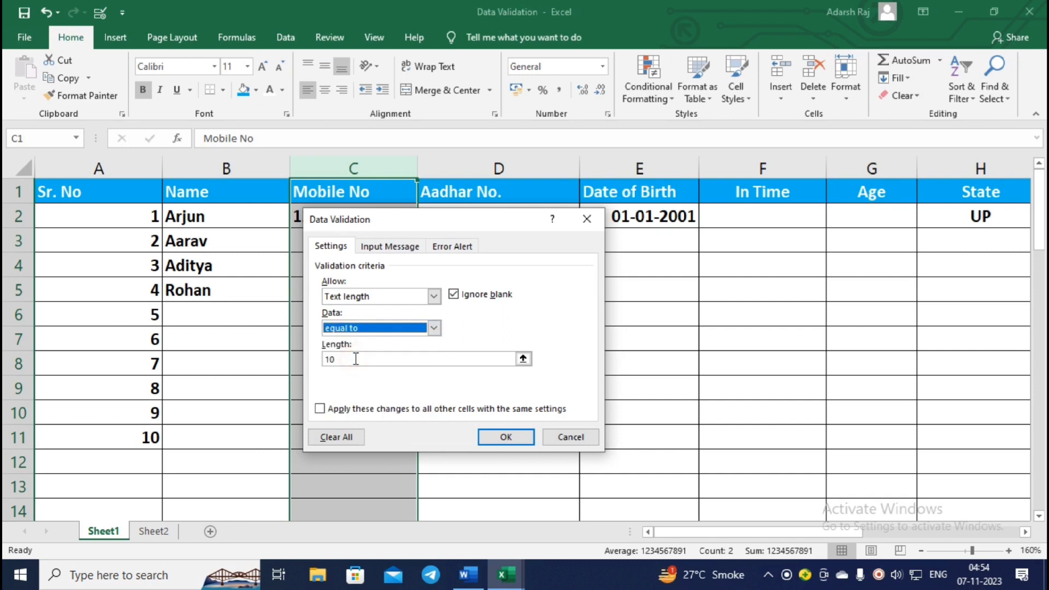
pyautogui.click(434, 328)
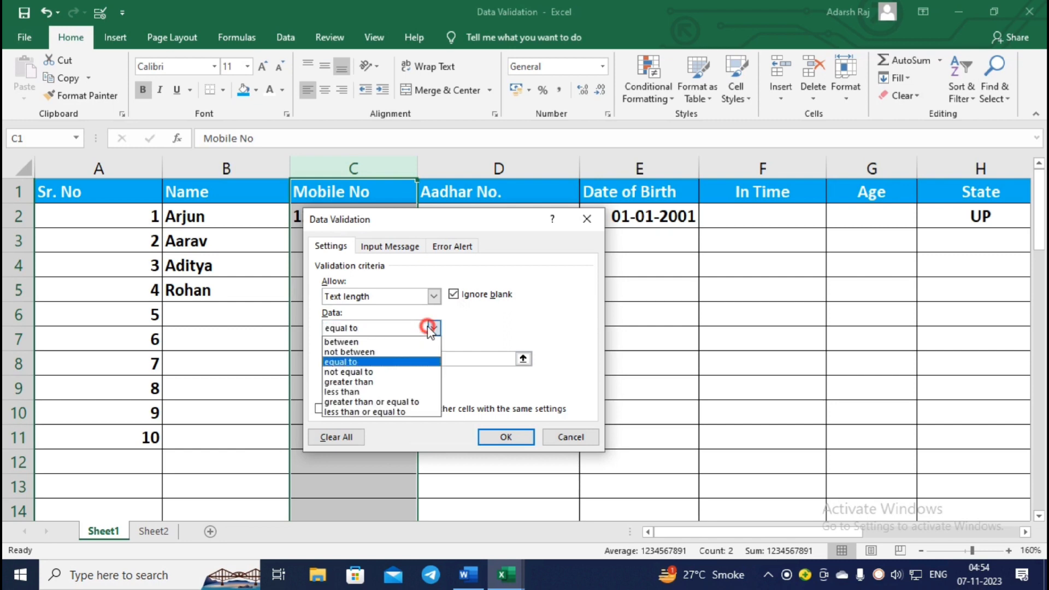
pyautogui.click(387, 342)
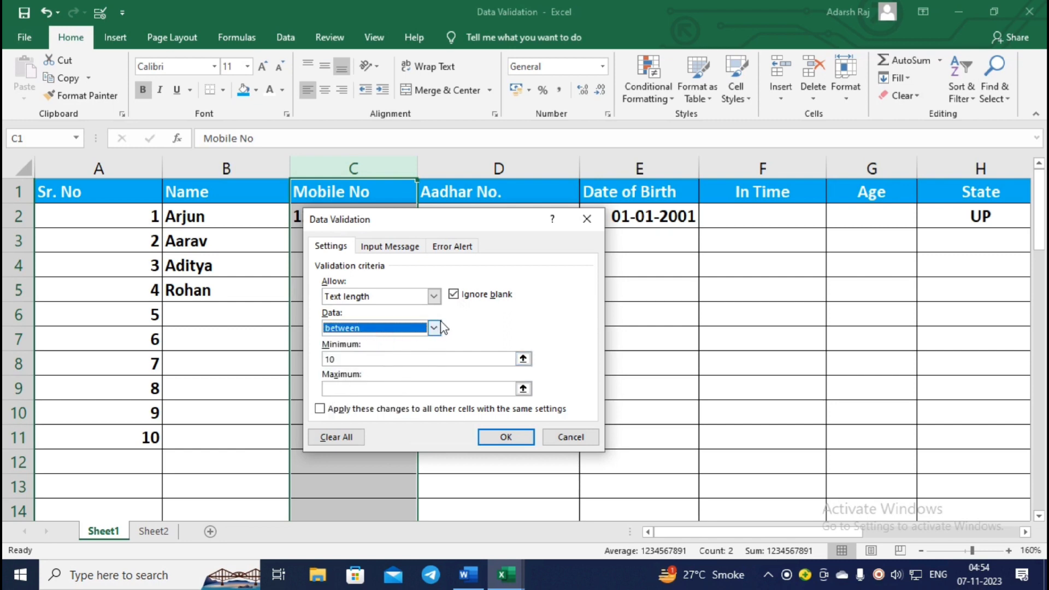
pyautogui.click(434, 328)
pyautogui.click(355, 362)
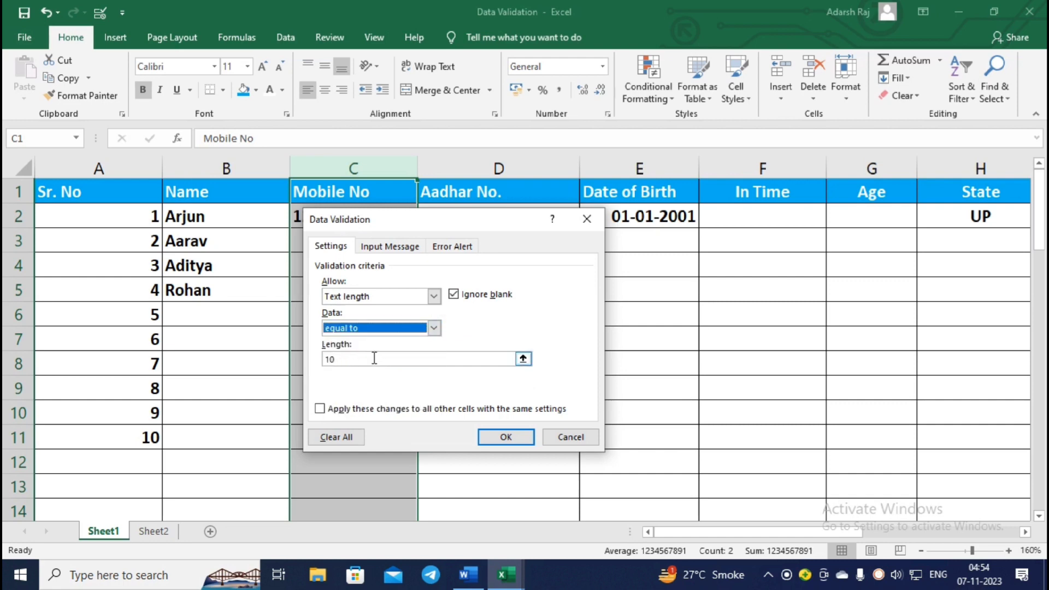
pyautogui.click(362, 358)
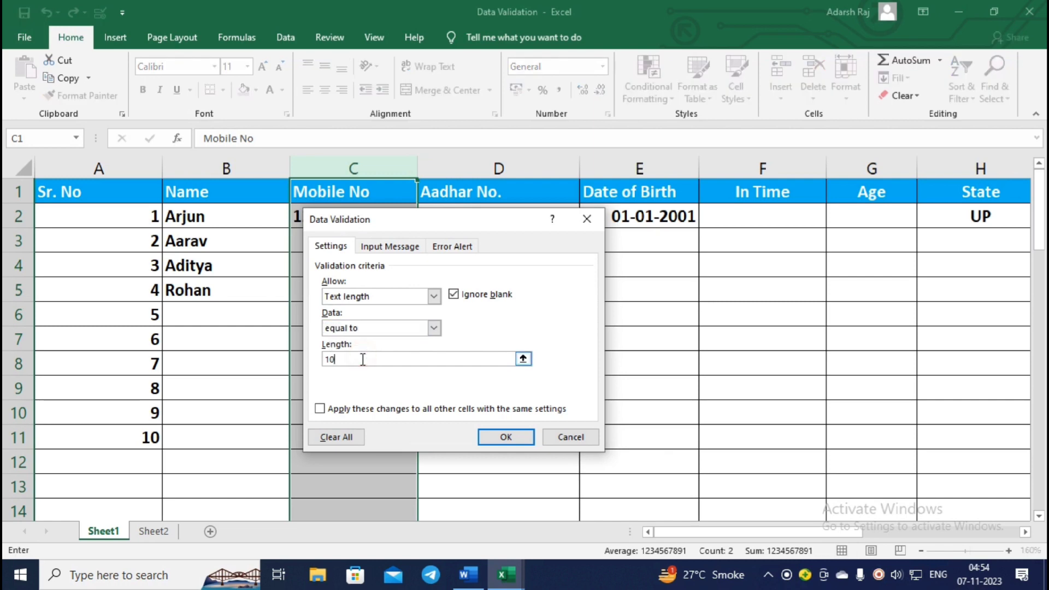
pyautogui.press('BackSpace')
# Confirm the Information-style Hindi alert and apply the rule to column C.
pyautogui.click(452, 246)
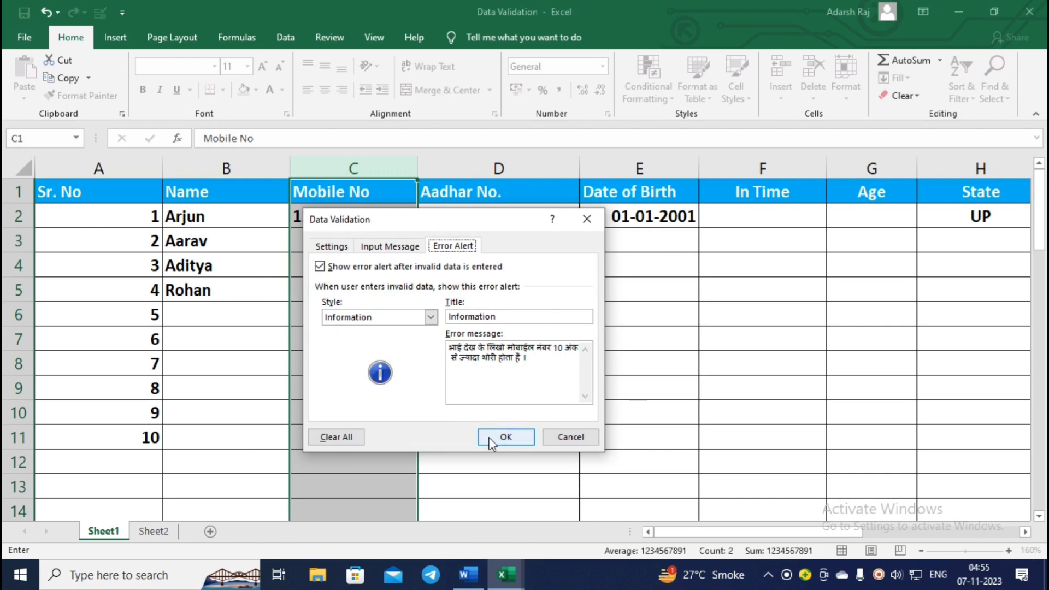
pyautogui.click(505, 436)
pyautogui.click(363, 244)
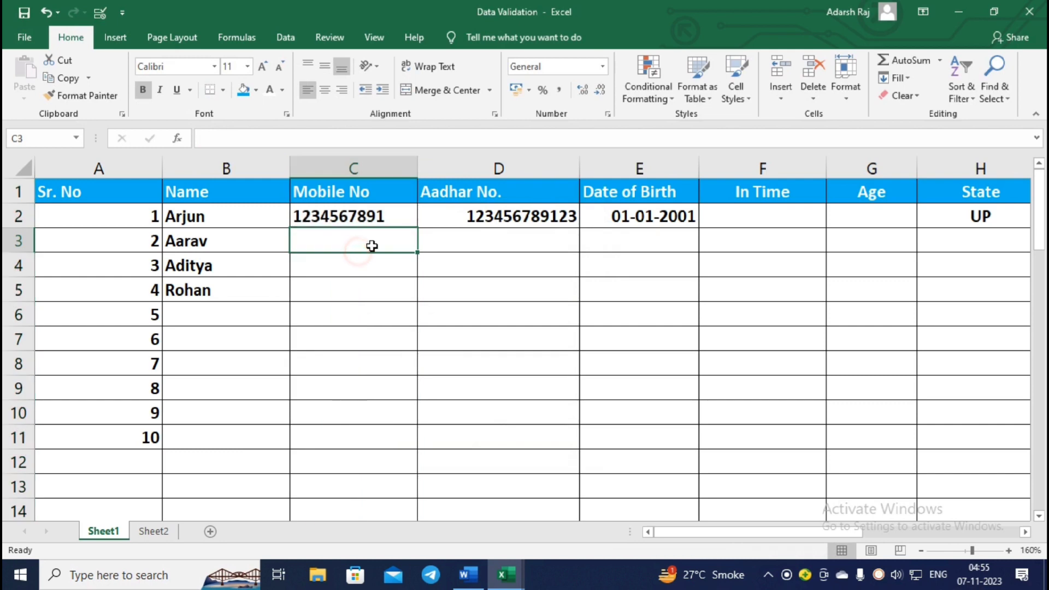
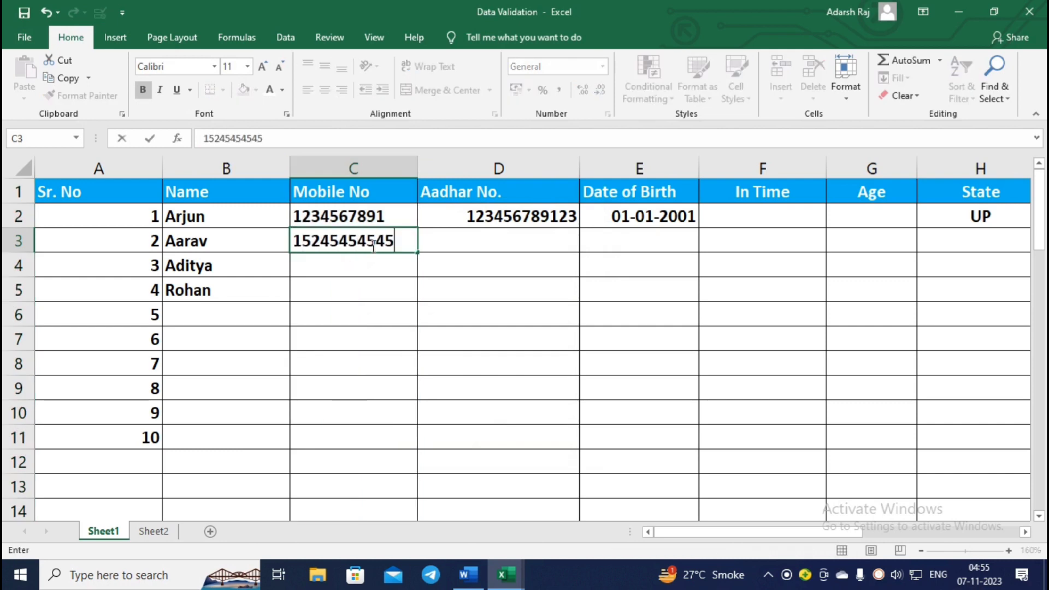
# Enter a 10-digit mobile number in C3.
pyautogui.press('BackSpace')
pyautogui.press('Return')
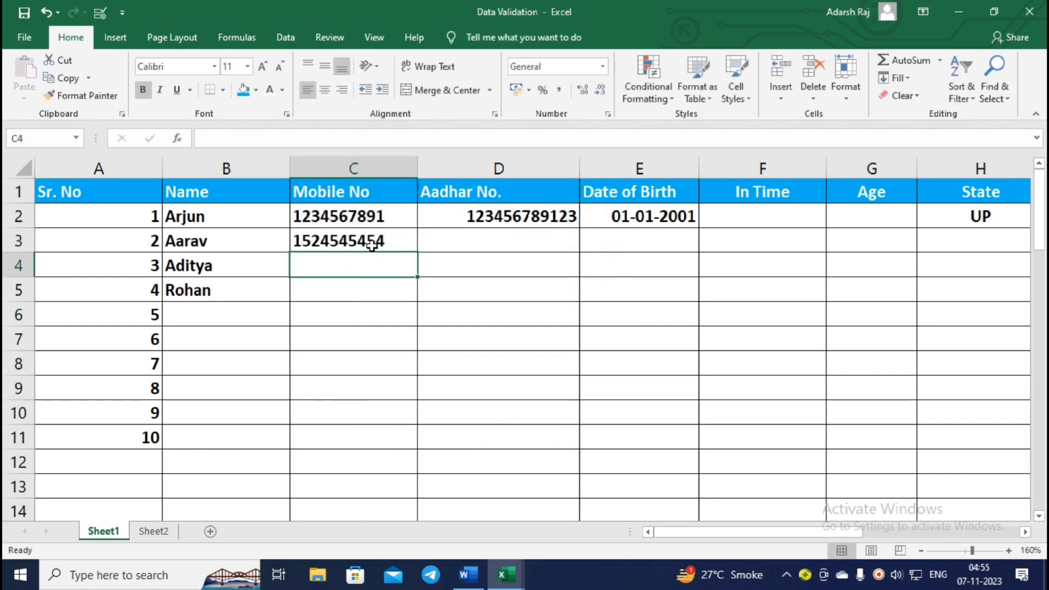
# Test 11-digit and 6-digit numbers in C4, cancelling each rejection alert.
pyautogui.write('1')
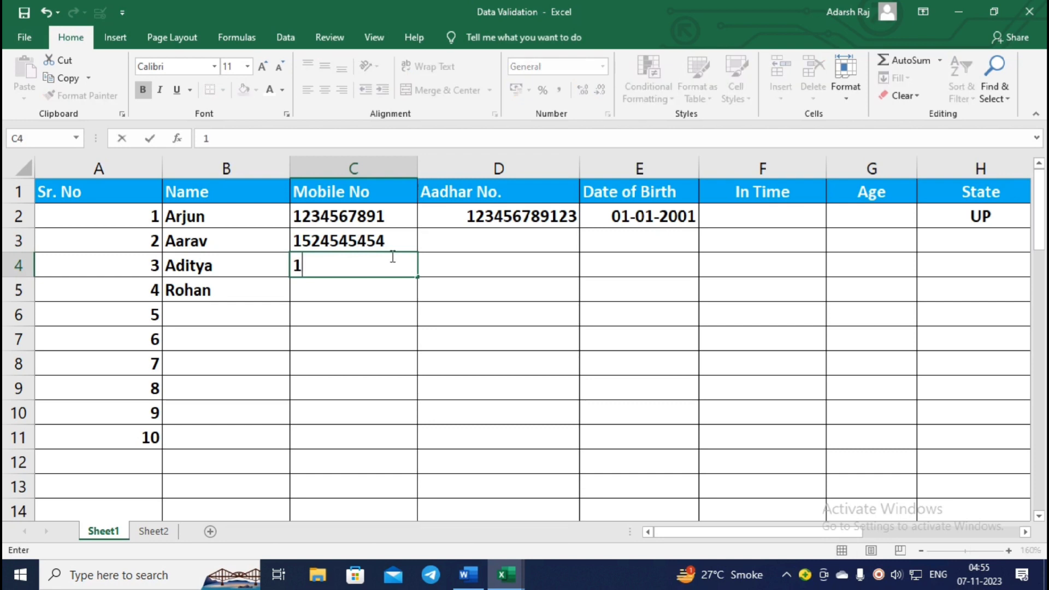
pyautogui.write('23456789')
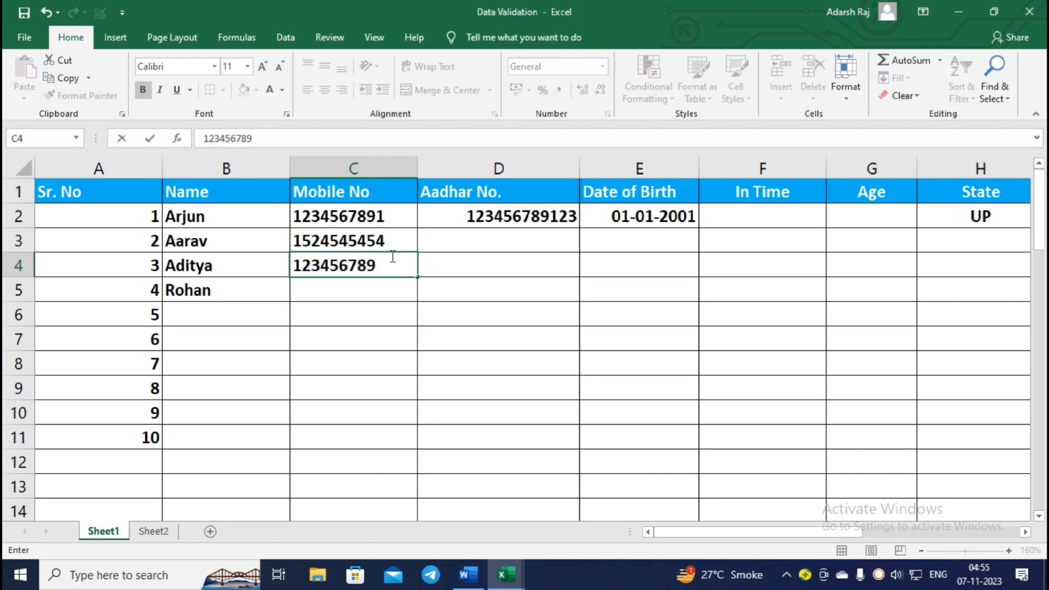
pyautogui.write('11')
pyautogui.press('Return')
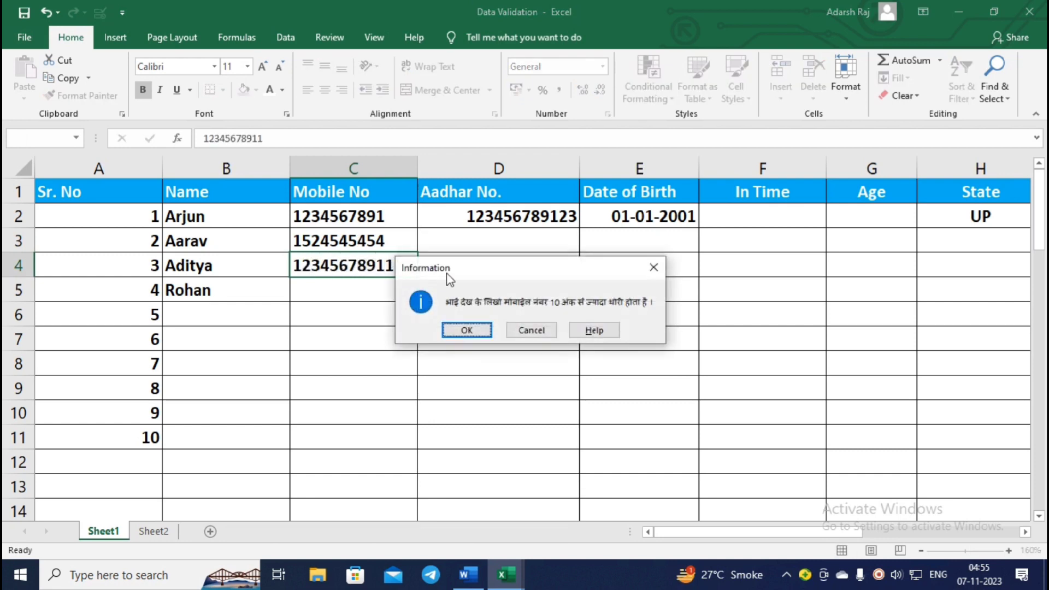
pyautogui.click(542, 332)
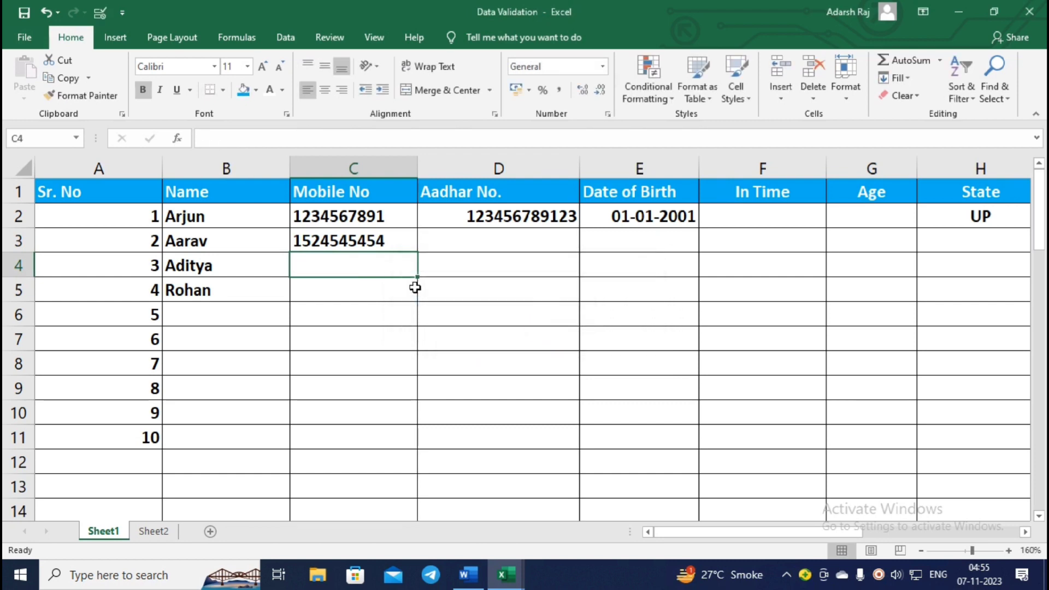
pyautogui.write('456878')
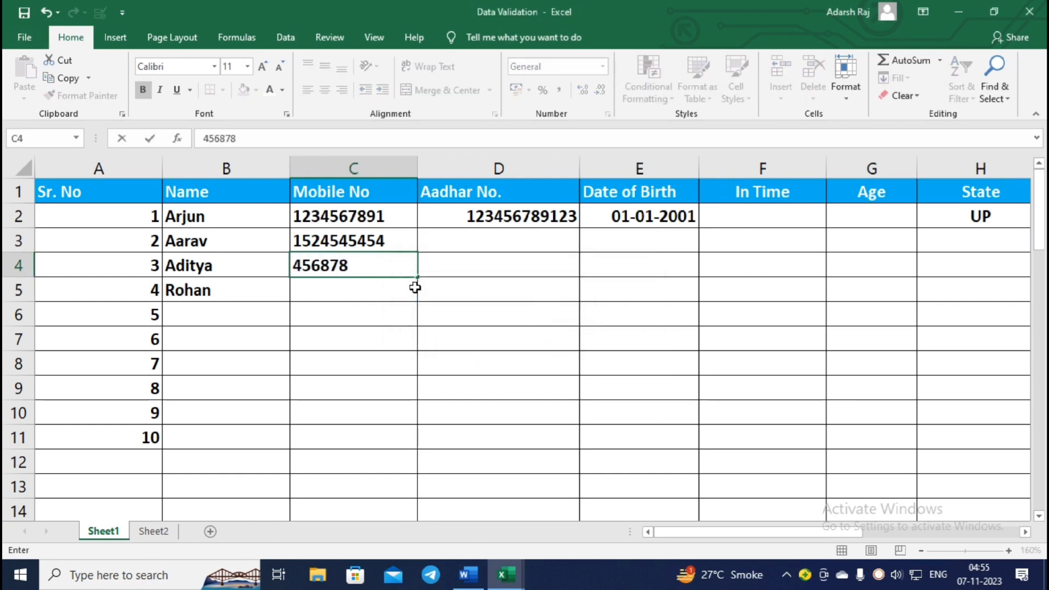
pyautogui.press('Return')
pyautogui.click(516, 330)
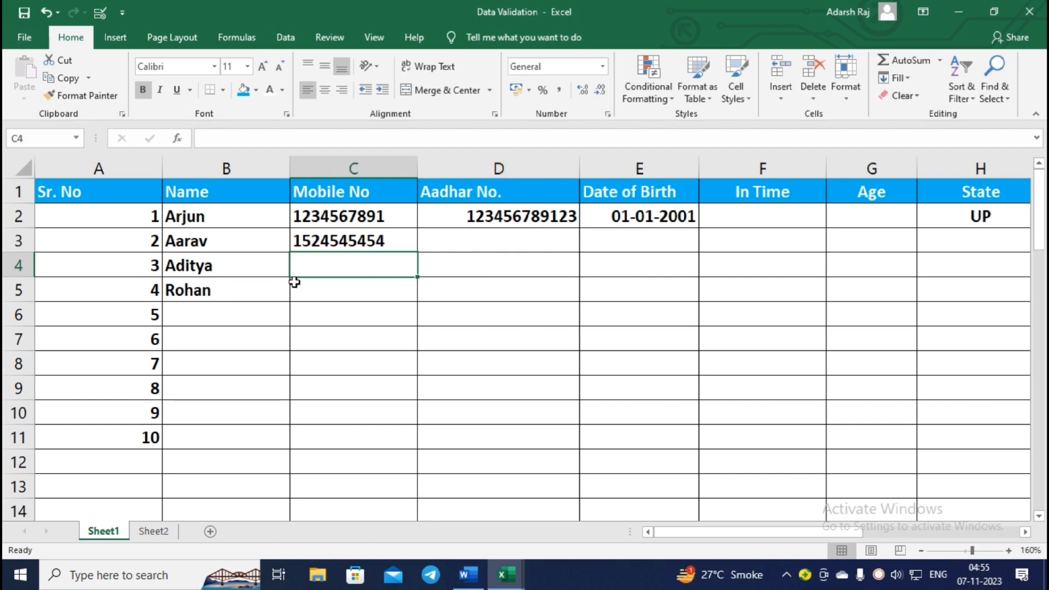
pyautogui.click(494, 248)
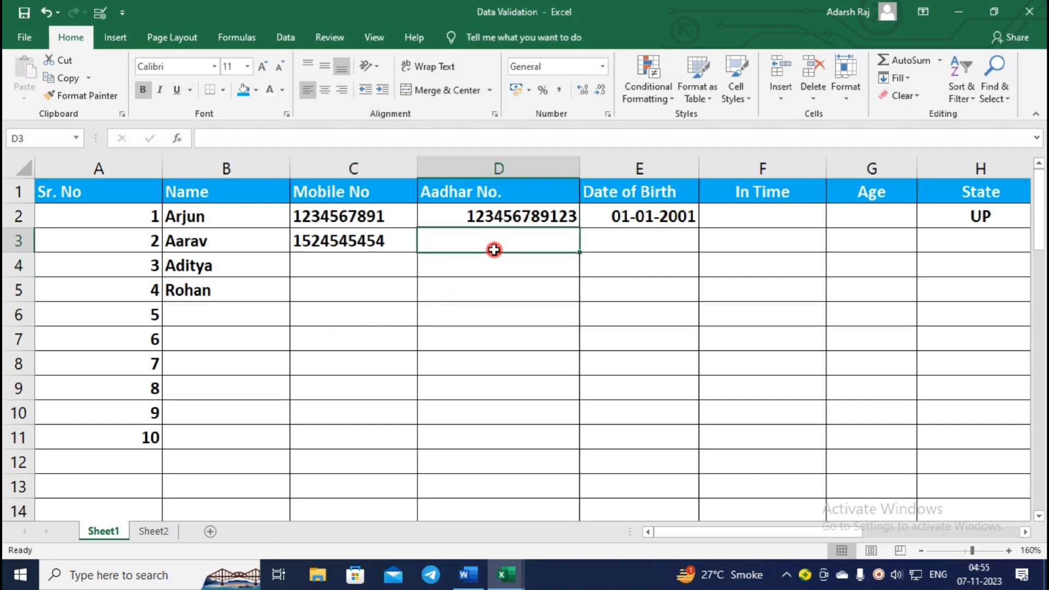
pyautogui.click(494, 222)
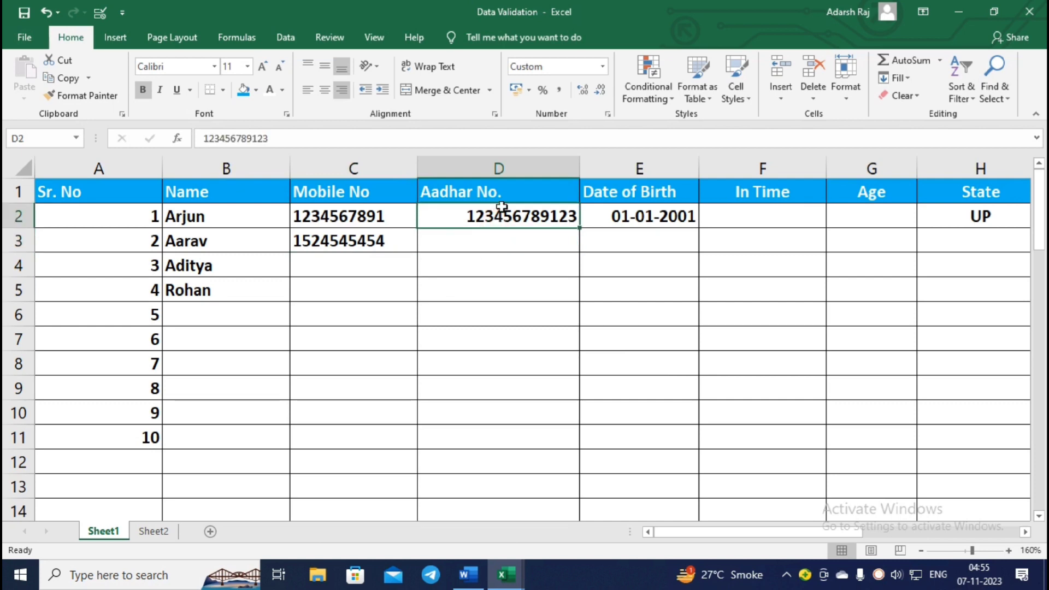
pyautogui.click(503, 240)
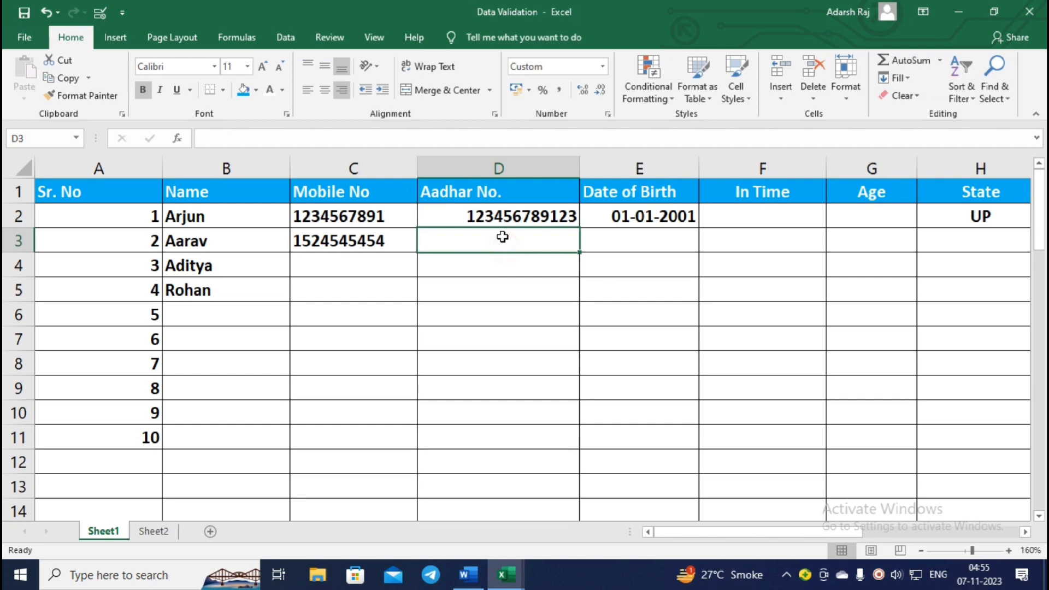
pyautogui.click(520, 217)
pyautogui.click(525, 239)
pyautogui.write('1234')
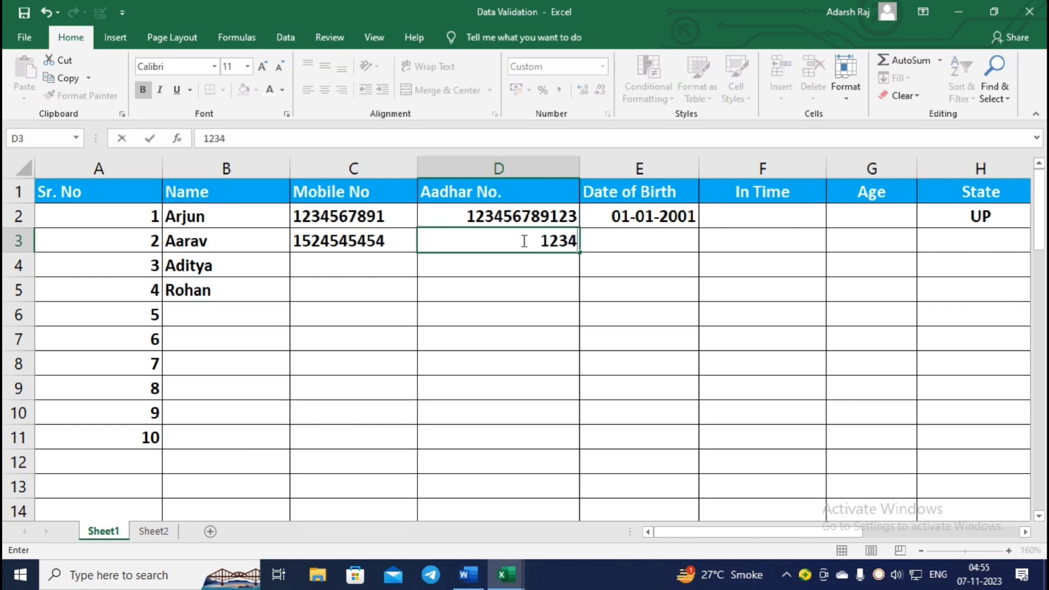
pyautogui.write('56789123')
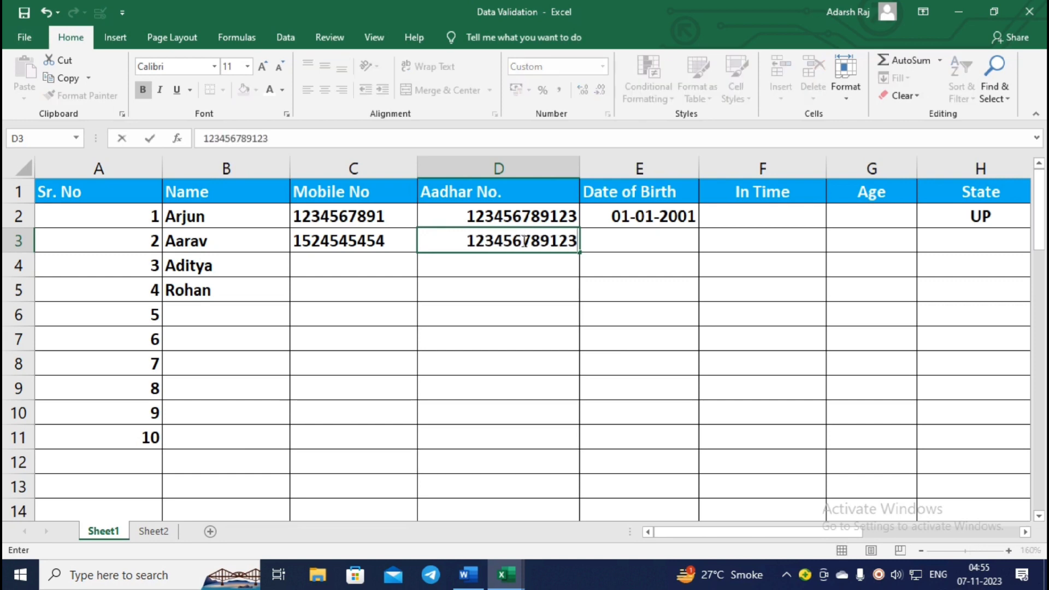
pyautogui.press('Return')
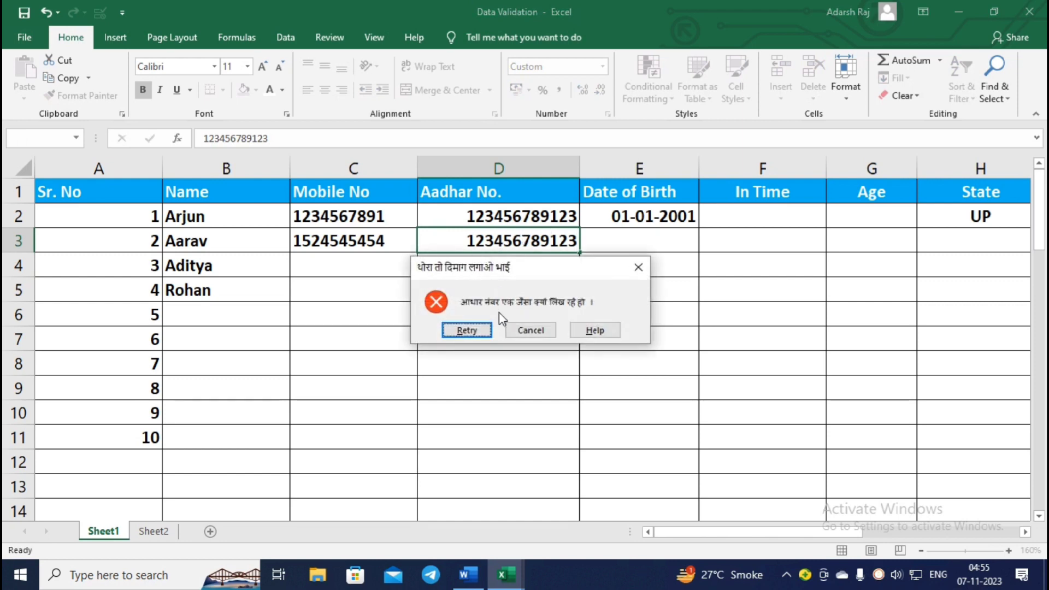
pyautogui.click(527, 332)
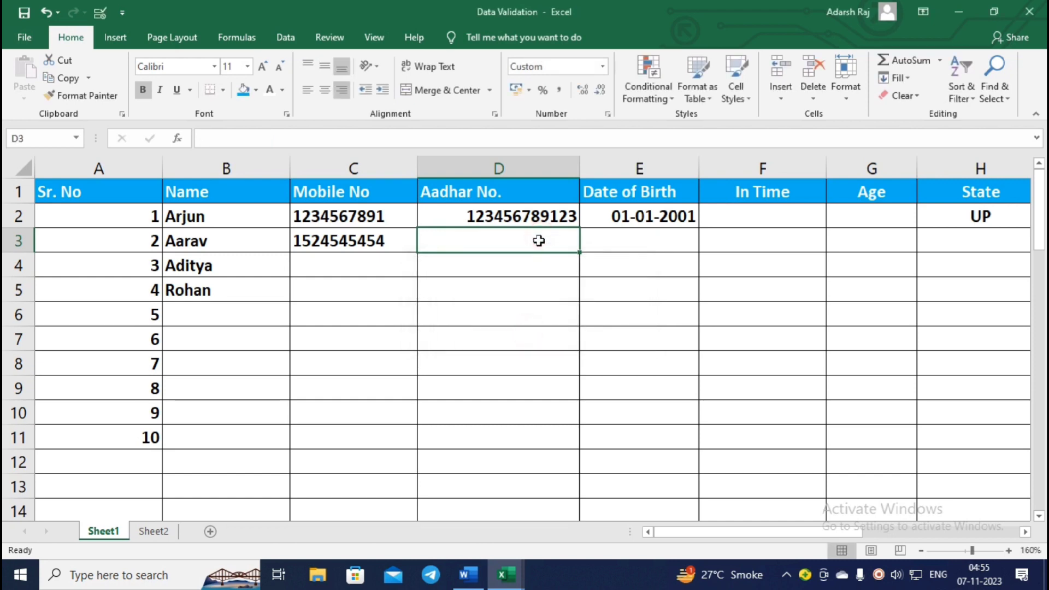
pyautogui.click(524, 171)
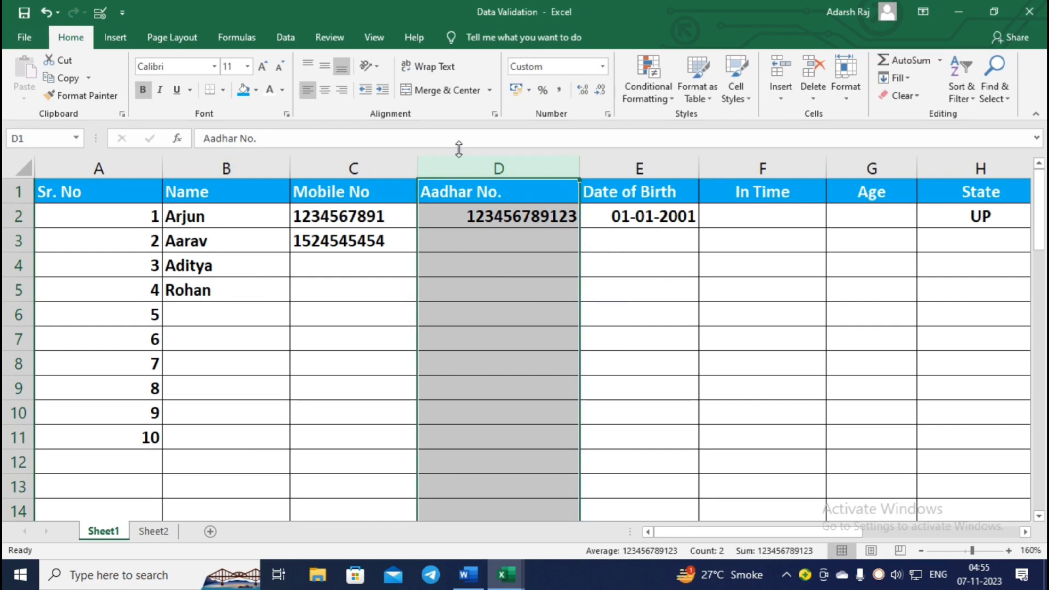
# Open Aadhar No. validation for the whole column, keep Custom, and clear the old formula.
pyautogui.click(107, 14)
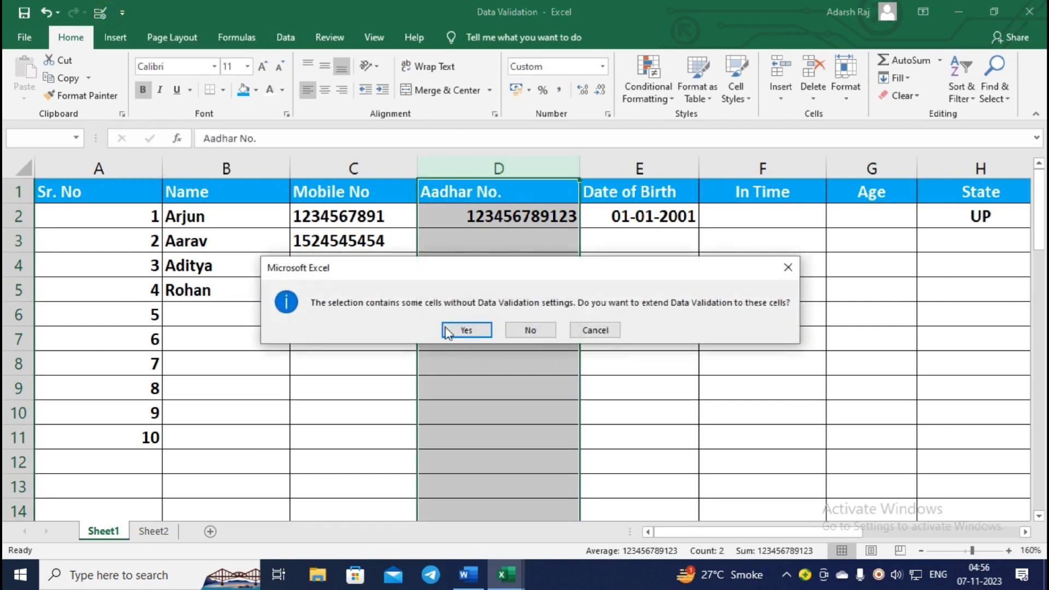
pyautogui.click(445, 330)
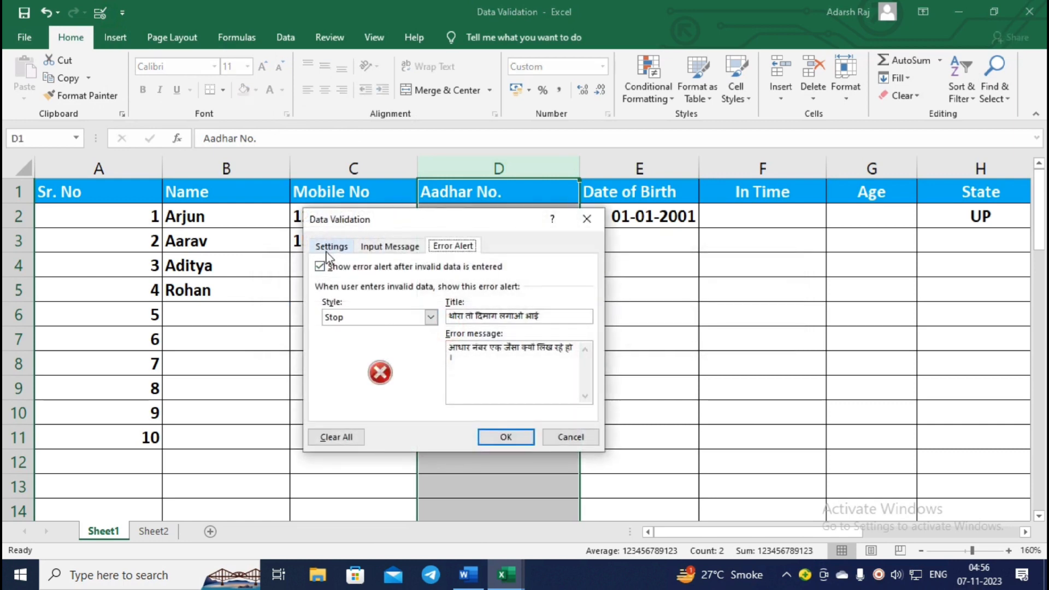
pyautogui.click(330, 248)
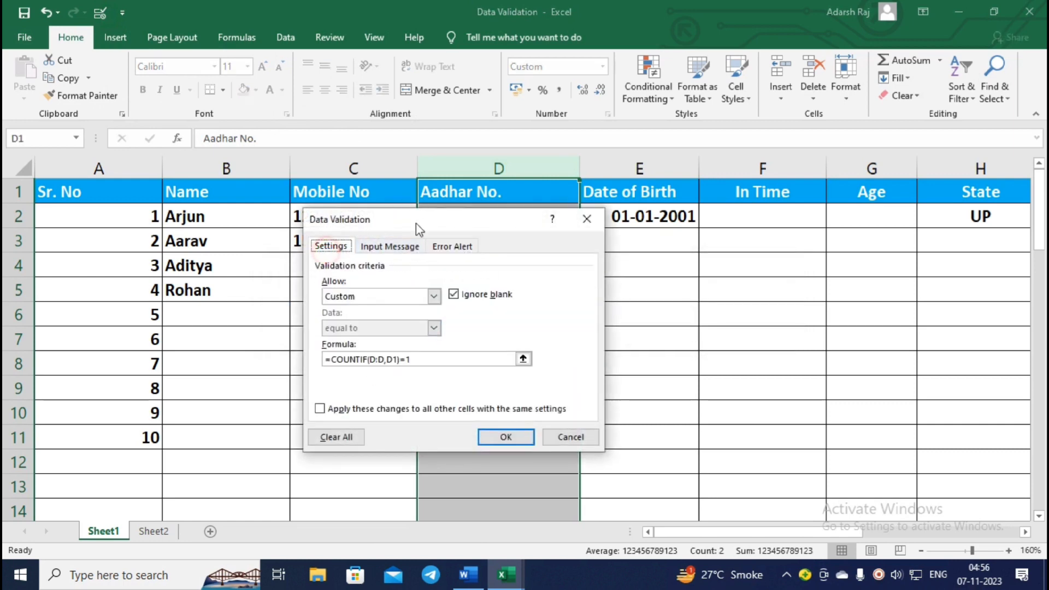
pyautogui.click(426, 297)
pyautogui.click(427, 297)
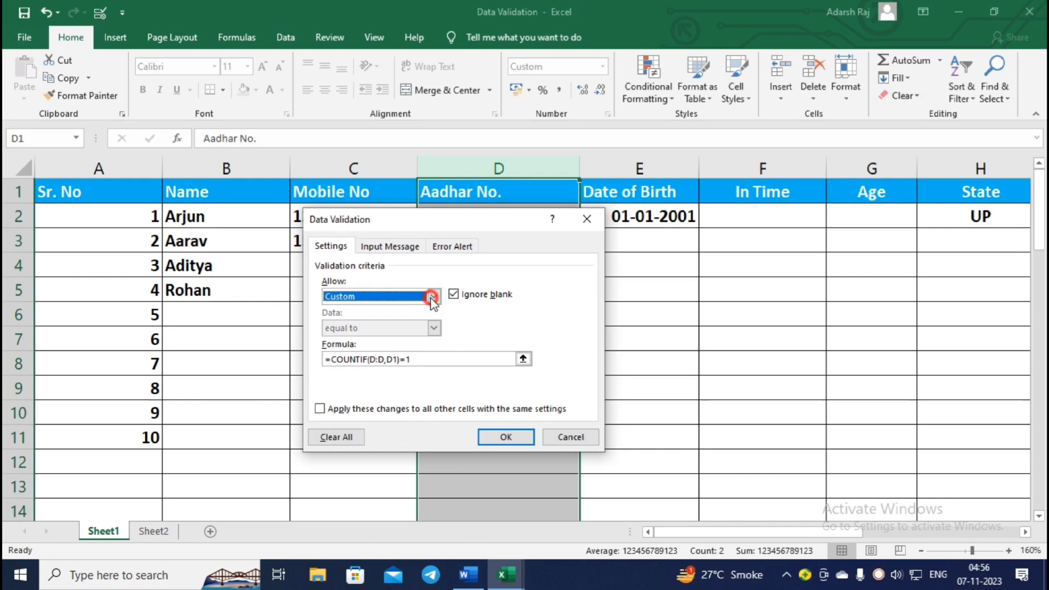
pyautogui.click(416, 359)
pyautogui.moveTo(416, 359); pyautogui.dragTo(312, 354)
pyautogui.press('BackSpace')
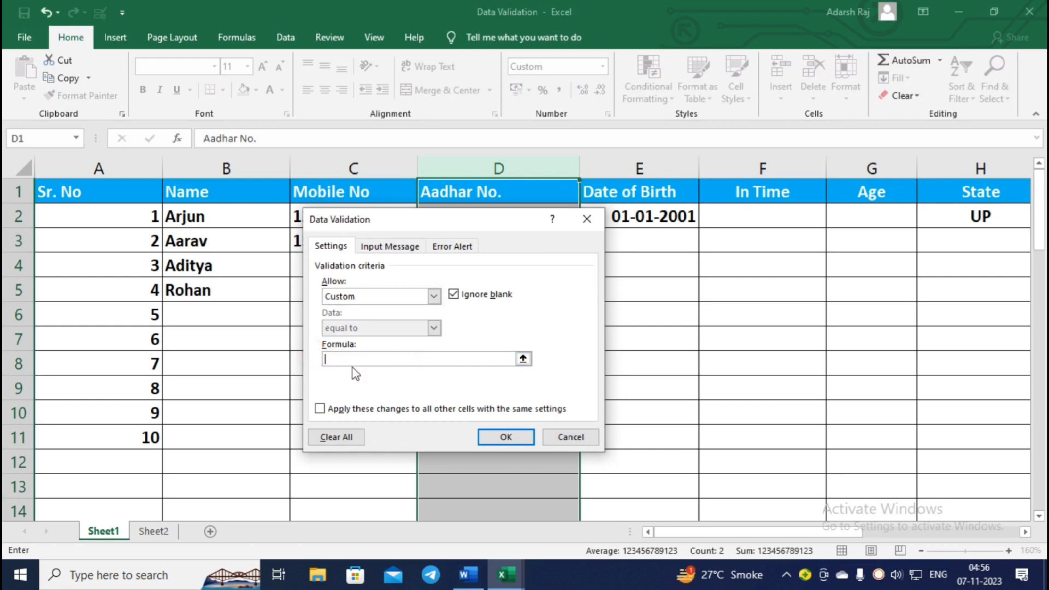
# Enter =countif(D:D,D1)=1 as the uniqueness formula and confirm it.
pyautogui.write('=countif(')
pyautogui.moveTo(483, 224); pyautogui.dragTo(829, 207)
pyautogui.click(498, 168)
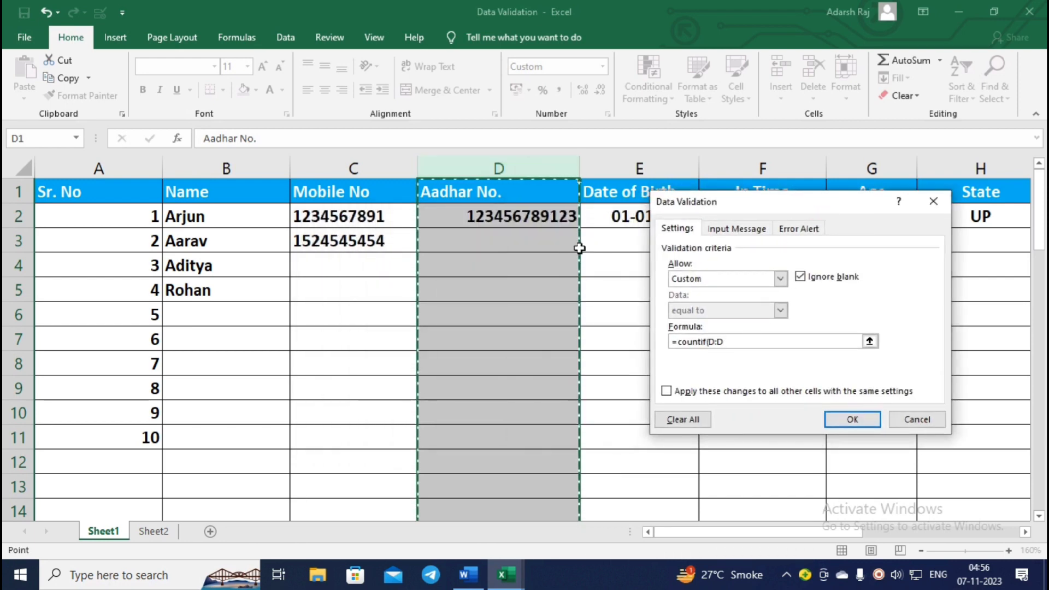
pyautogui.write(',')
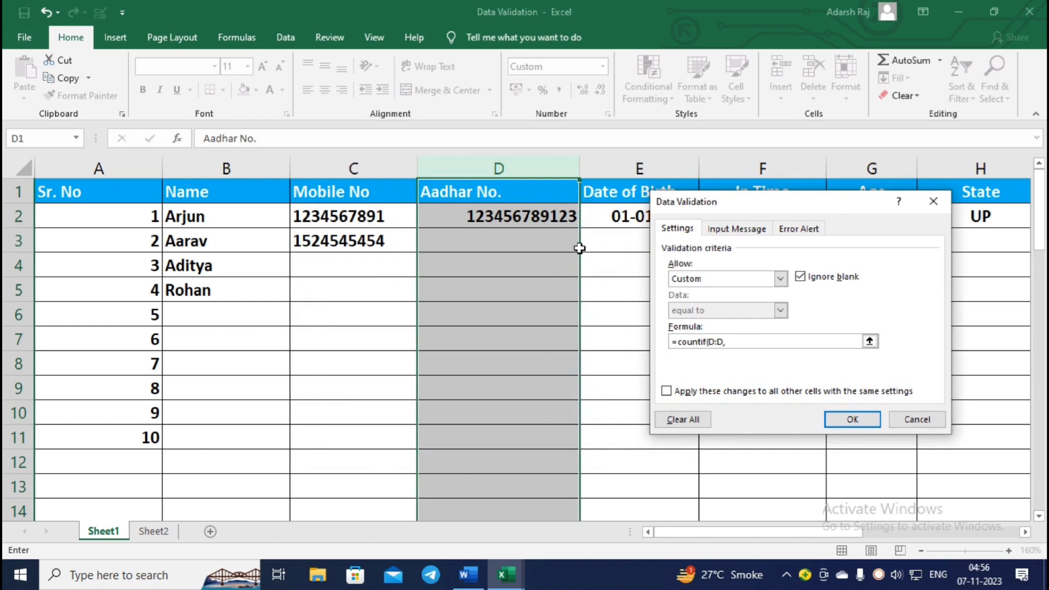
pyautogui.click(529, 200)
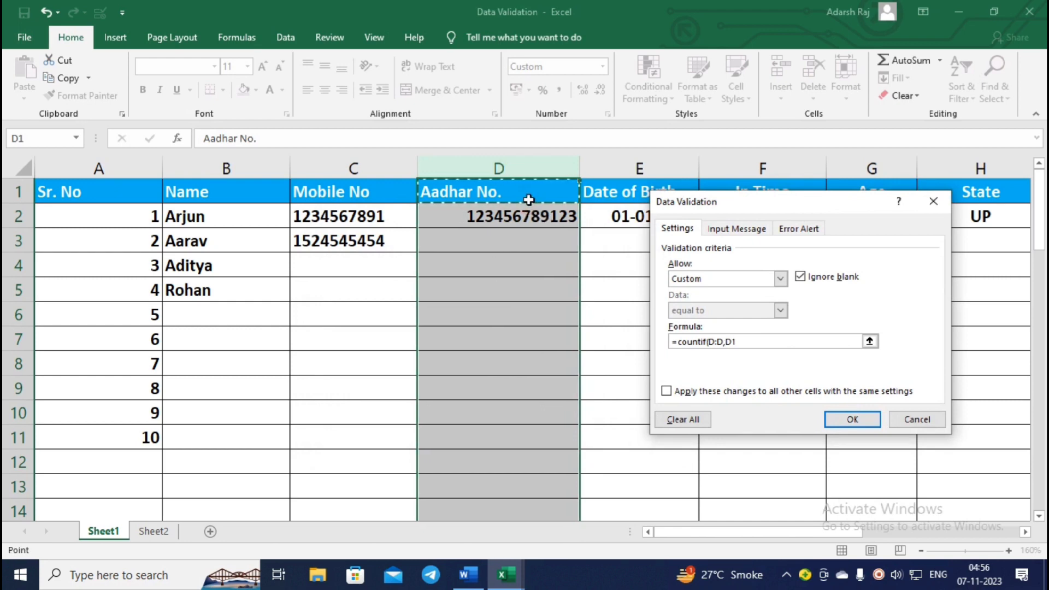
pyautogui.write(')=2')
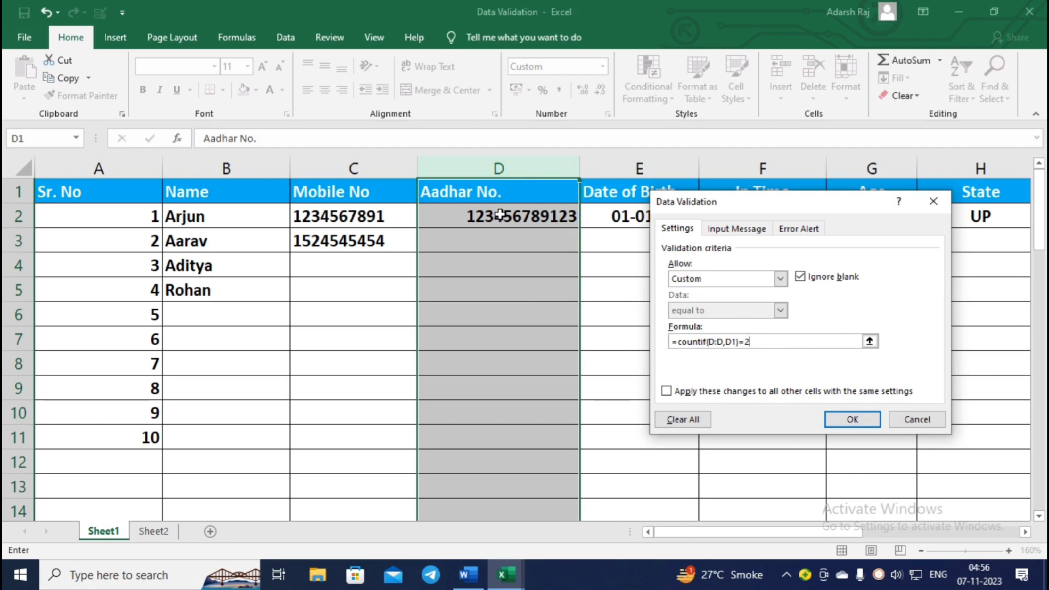
pyautogui.press('BackSpace')
pyautogui.write('1')
pyautogui.click(872, 421)
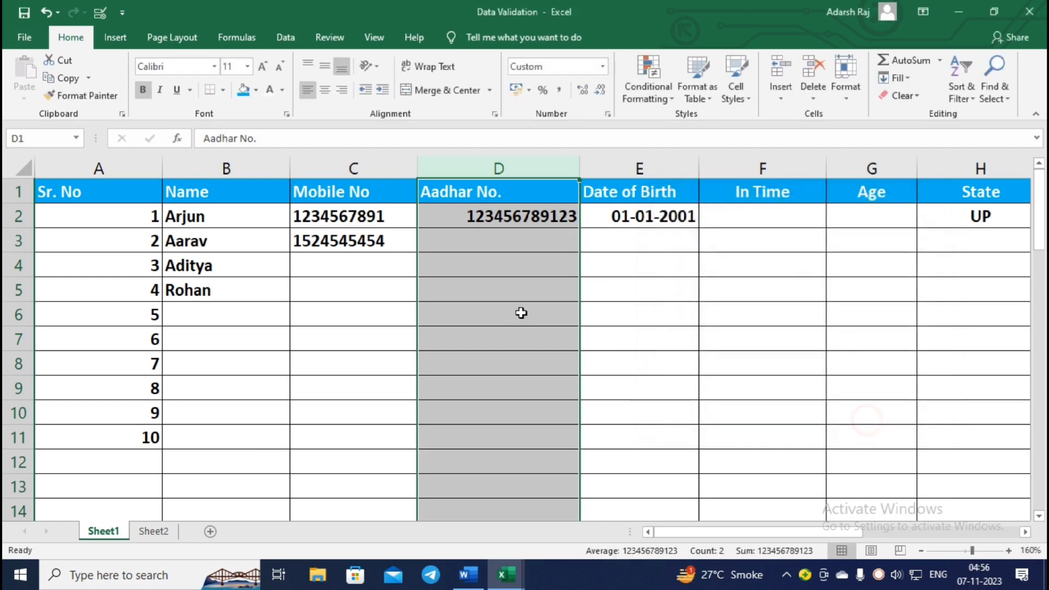
# Enter a repeated 12-digit Aadhar number in D3 and cancel the Hindi error.
pyautogui.click(524, 239)
pyautogui.write('123456789')
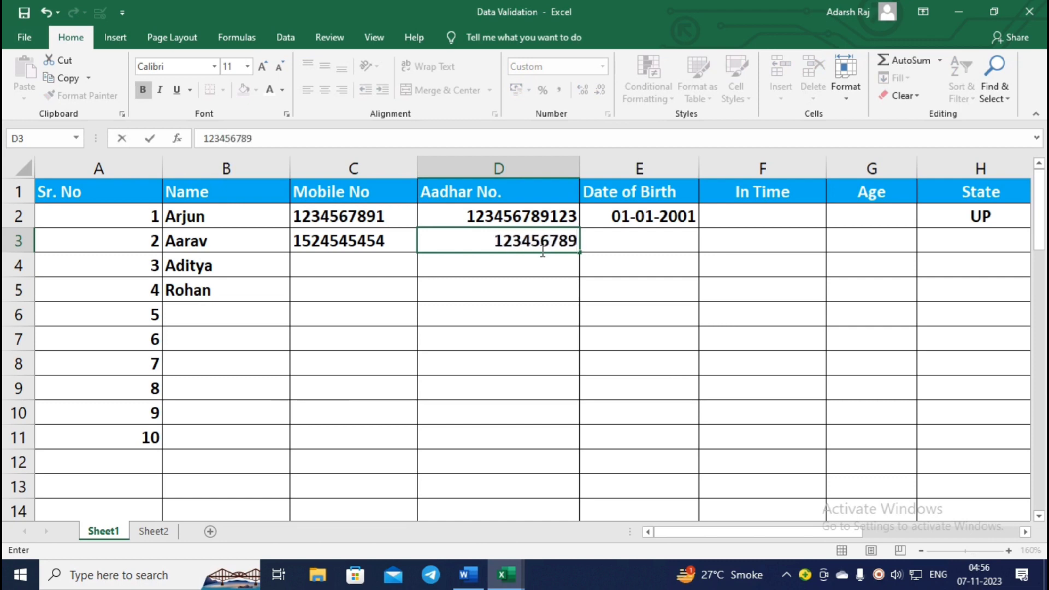
pyautogui.write('123')
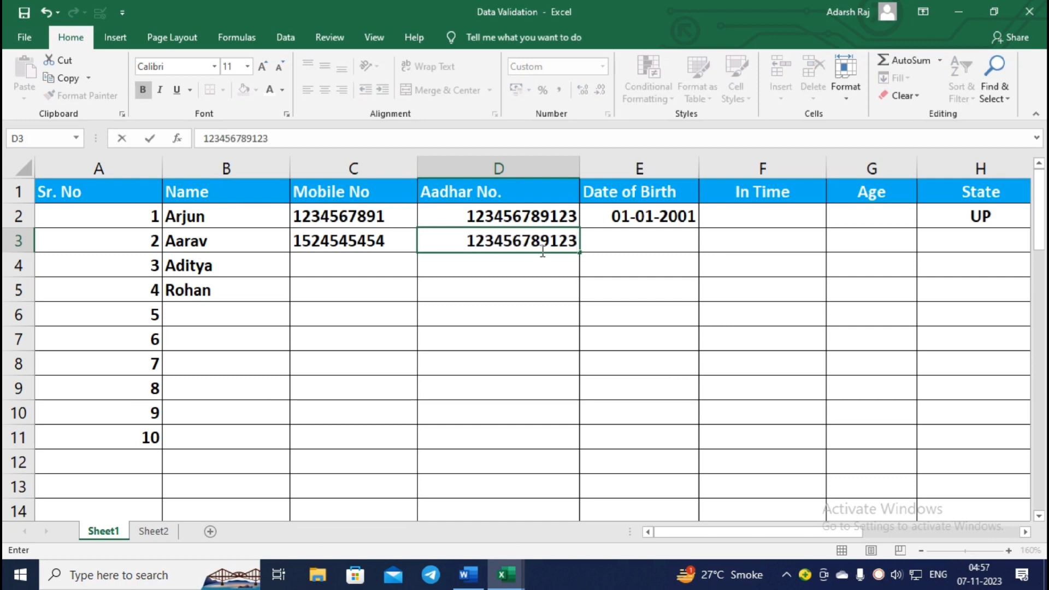
pyautogui.press('Return')
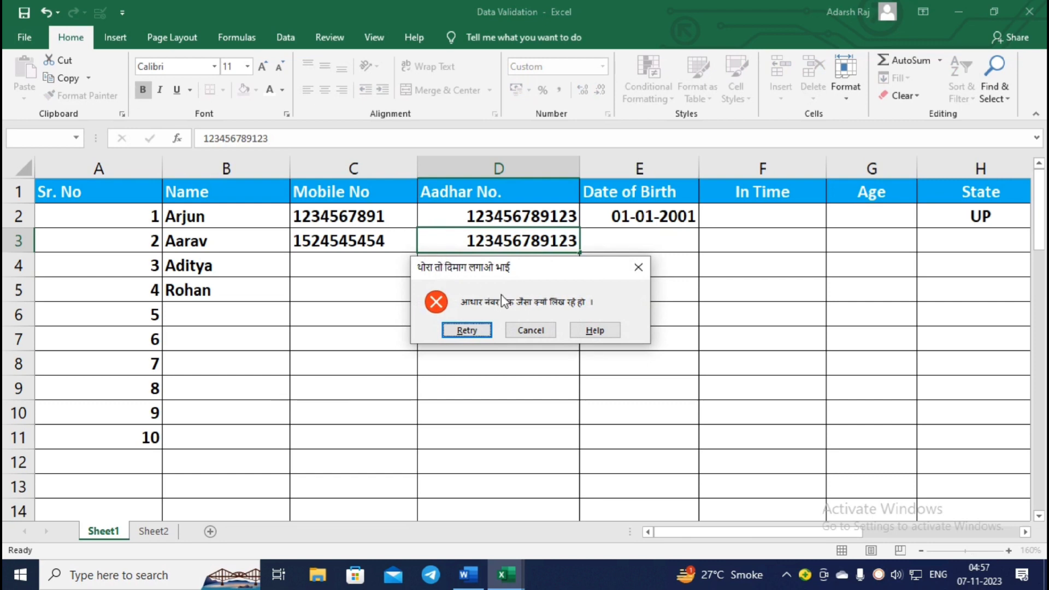
pyautogui.click(521, 328)
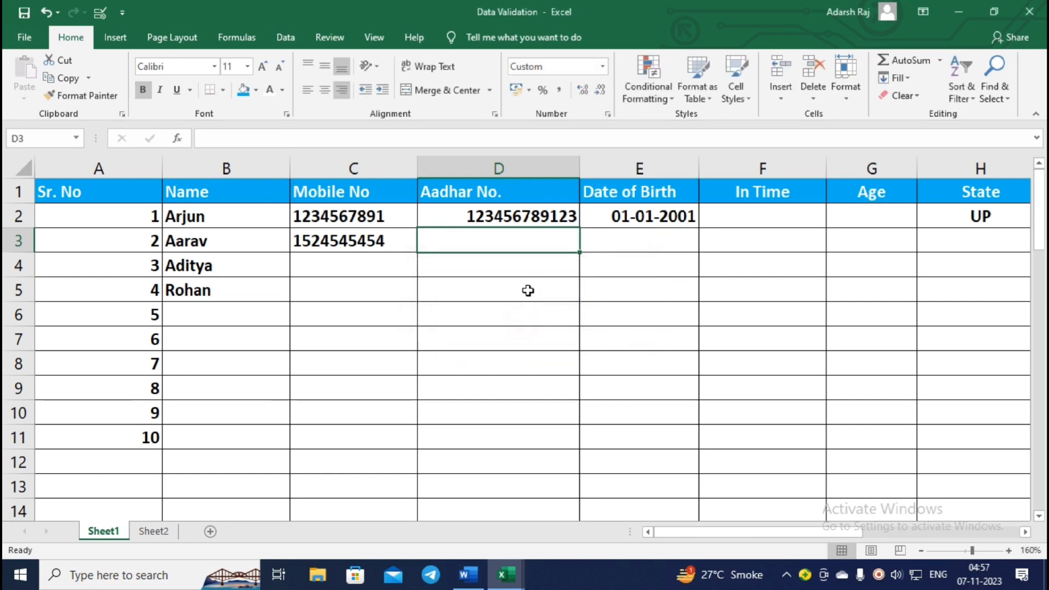
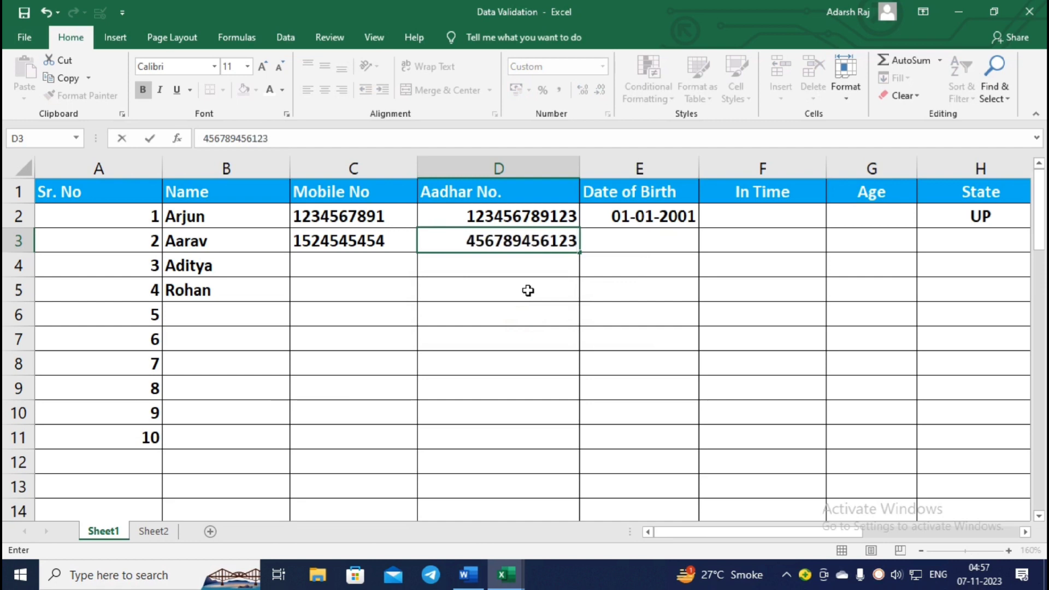
# Enter a different, unique 12-digit Aadhar number in D3.
pyautogui.press('Return')
pyautogui.click(672, 218)
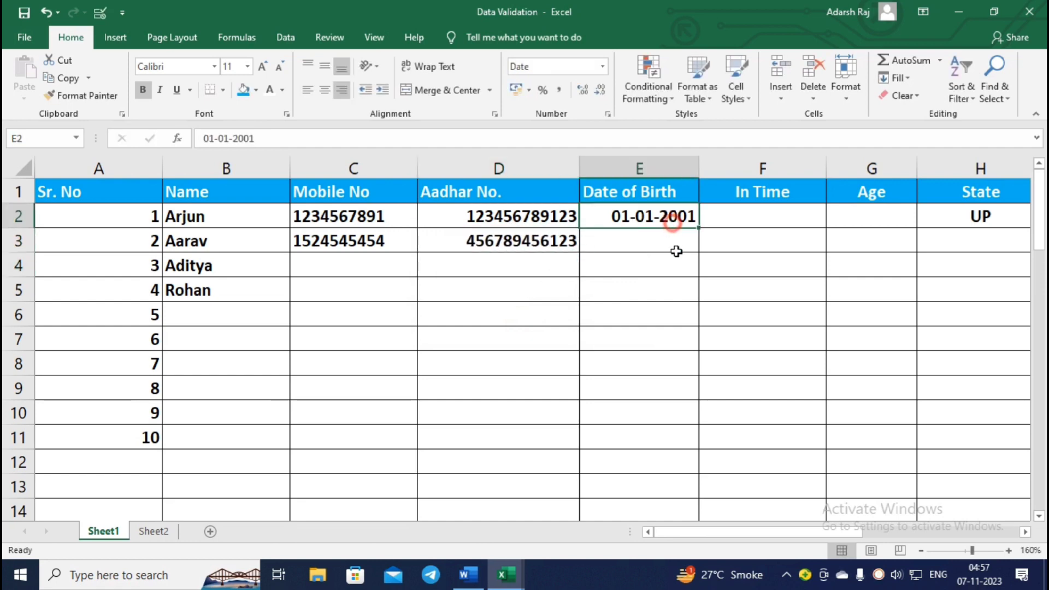
# Open column E's validation, extended to the whole column, keeping Date between 01-01-1988 and 01-01-2006.
pyautogui.moveTo(675, 241); pyautogui.dragTo(674, 259)
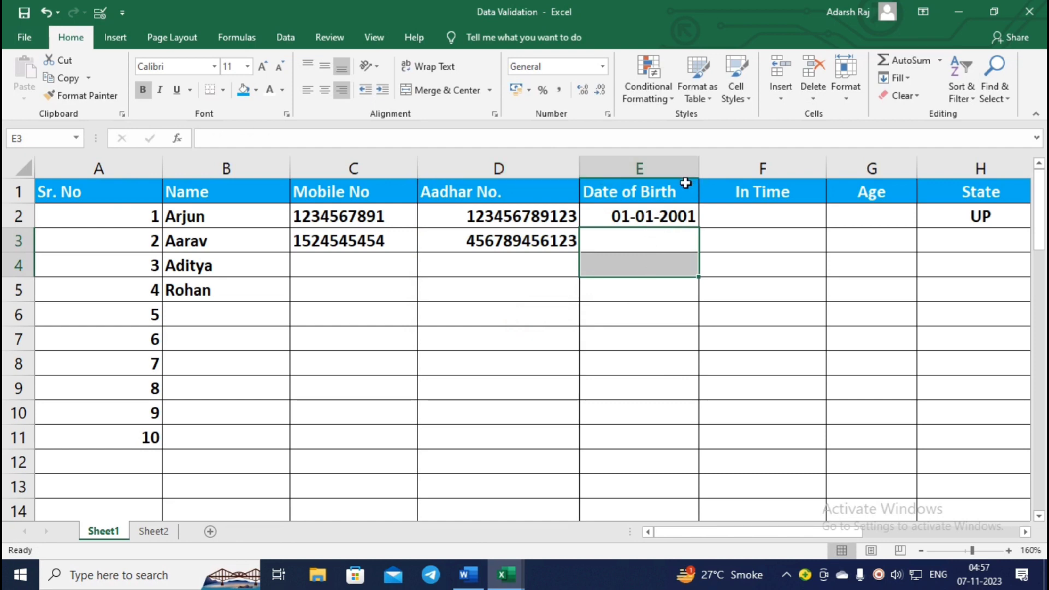
pyautogui.click(670, 247)
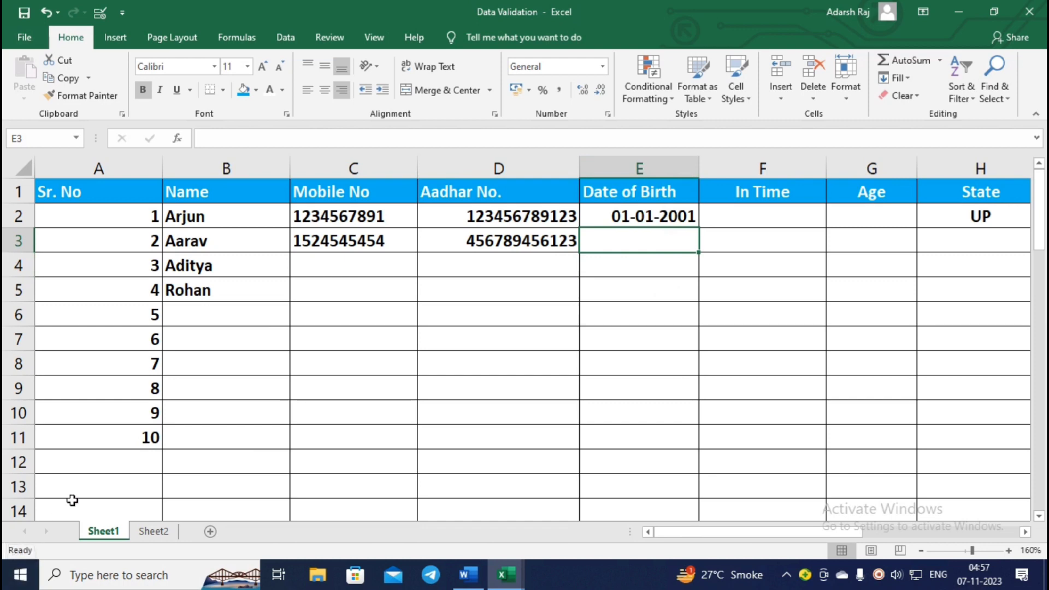
pyautogui.click(605, 171)
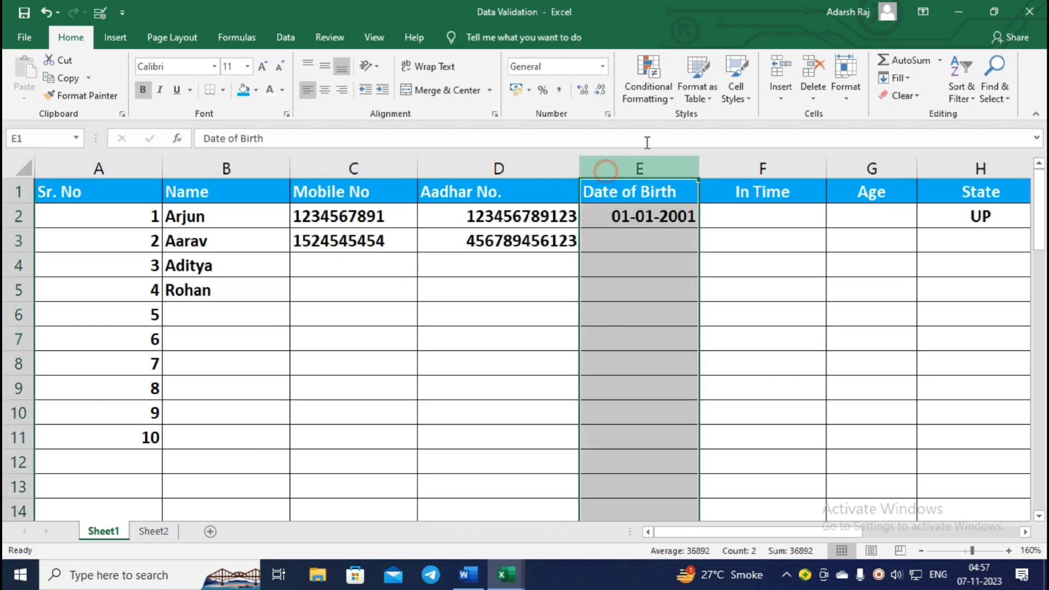
pyautogui.click(100, 12)
pyautogui.click(465, 330)
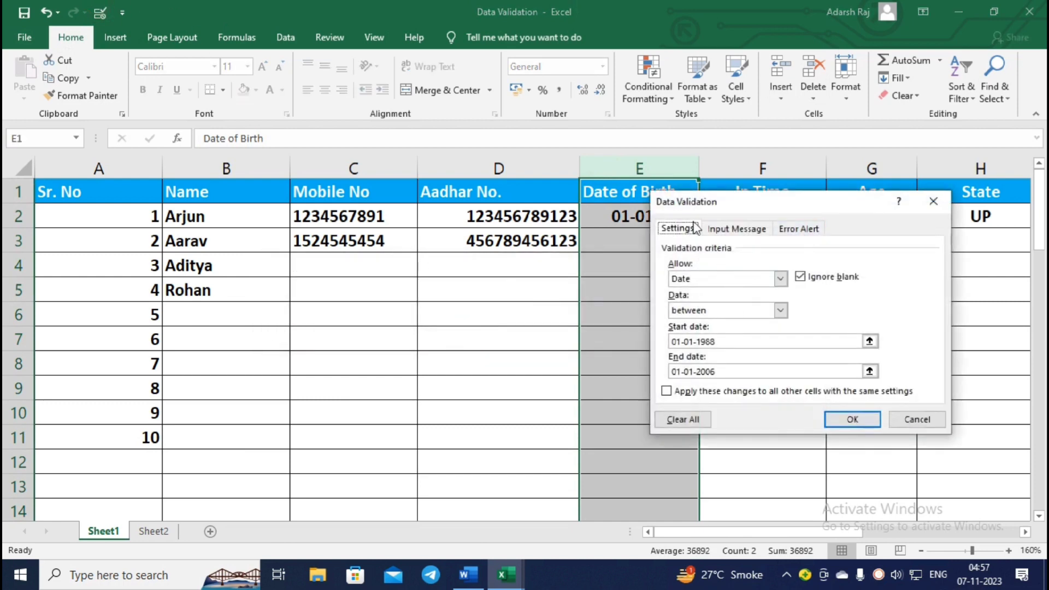
pyautogui.click(780, 280)
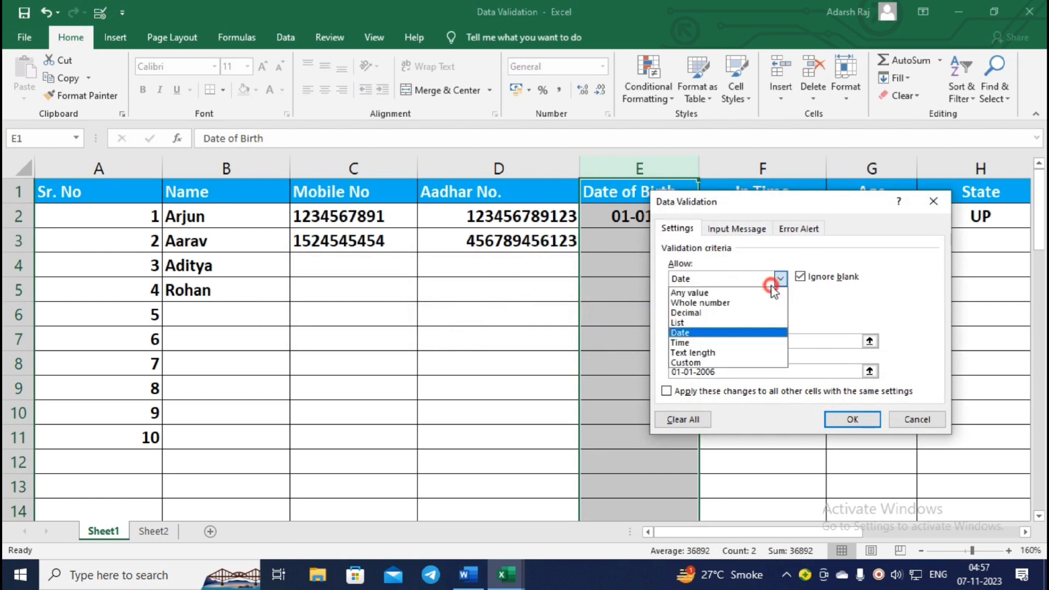
pyautogui.click(719, 329)
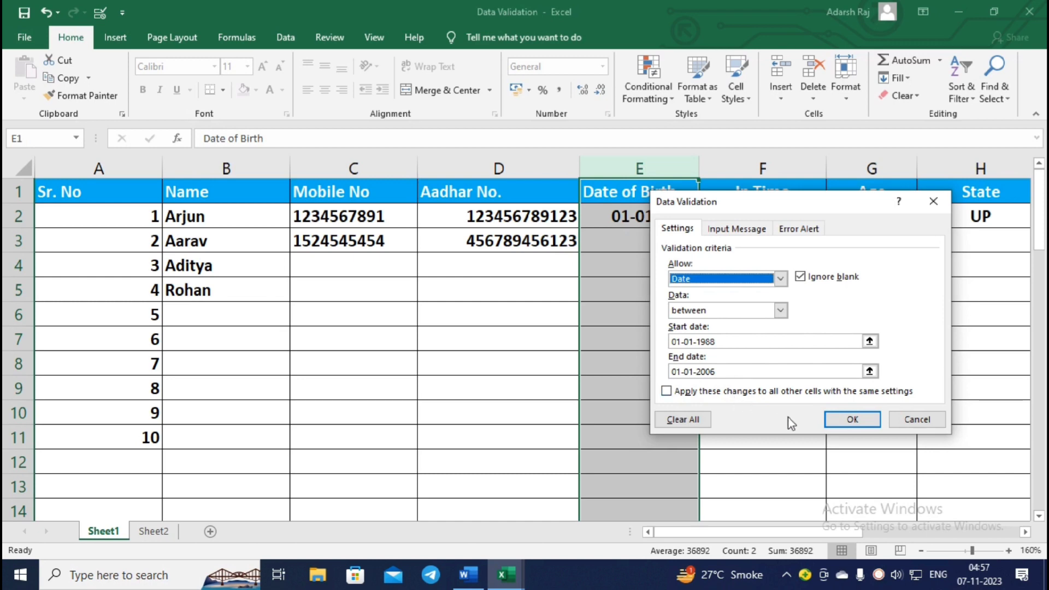
# Review the Stop-style Hindi error alert and apply the date rule to column E.
pyautogui.click(788, 229)
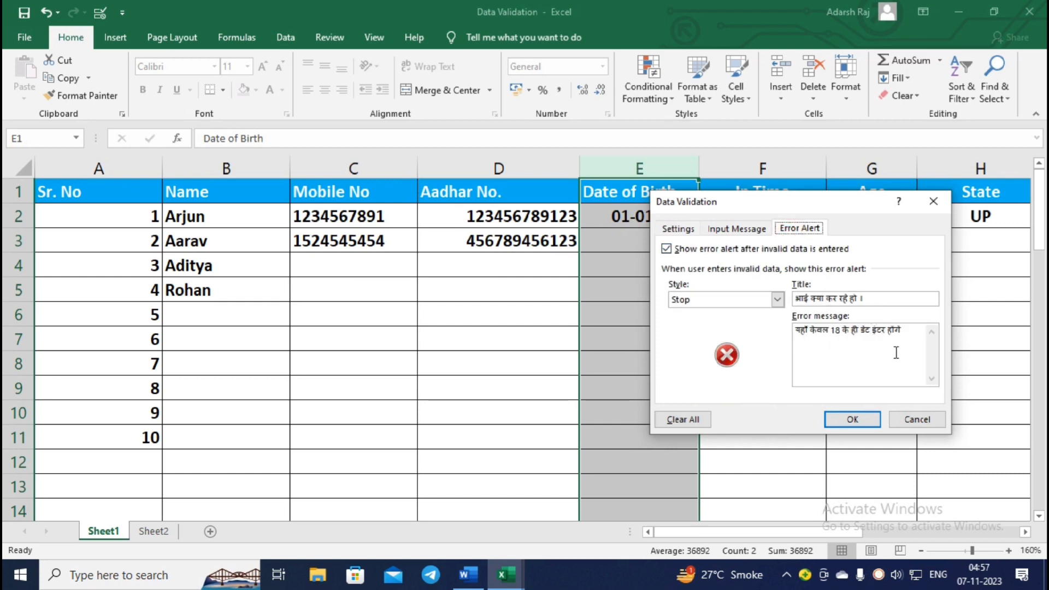
pyautogui.click(853, 418)
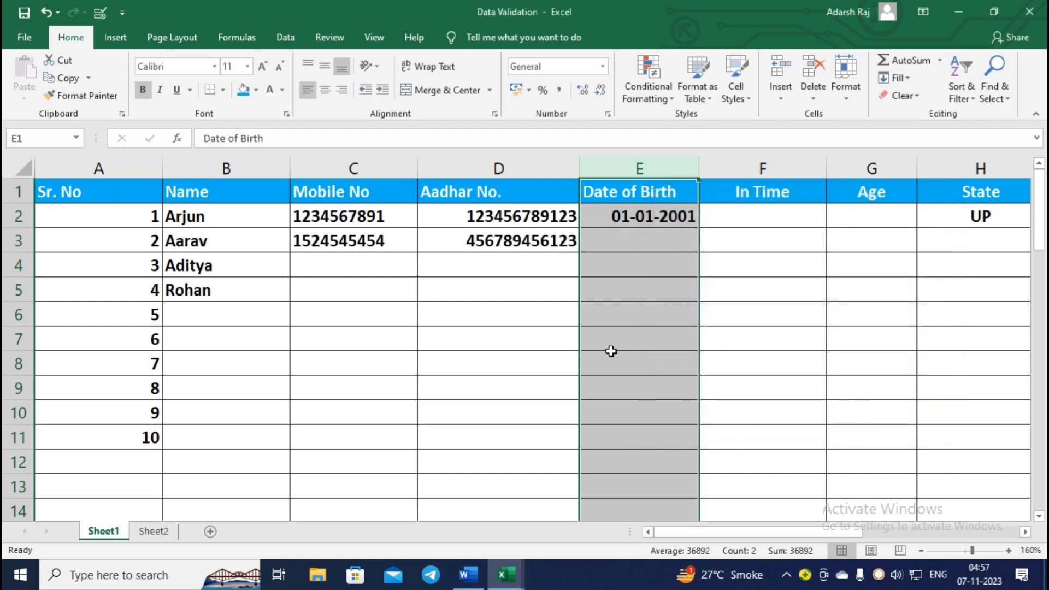
pyautogui.click(663, 244)
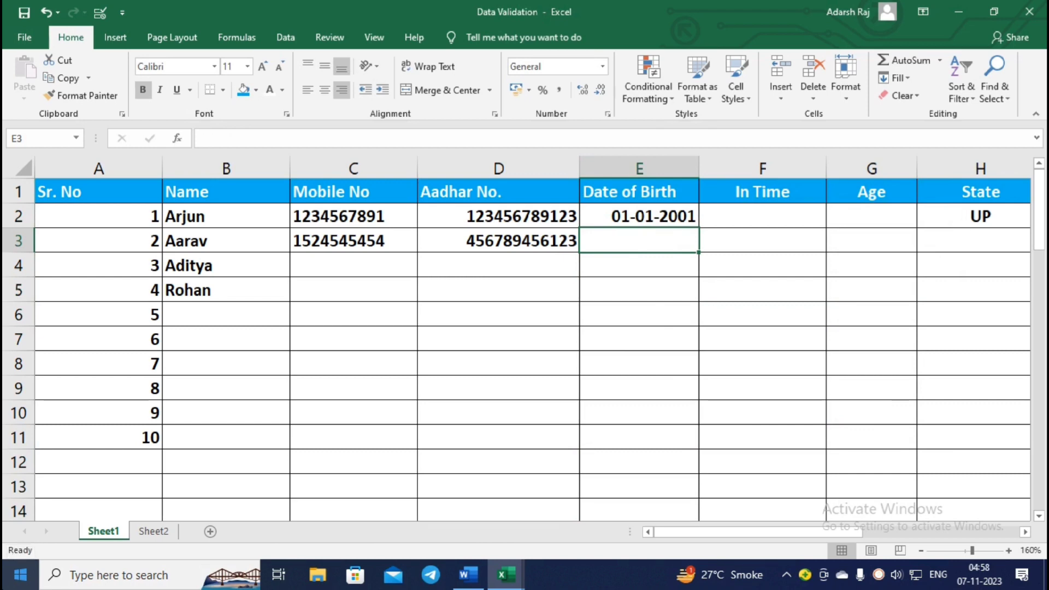
# Select the In Time column and open its validation, extended to the whole column.
pyautogui.click(756, 211)
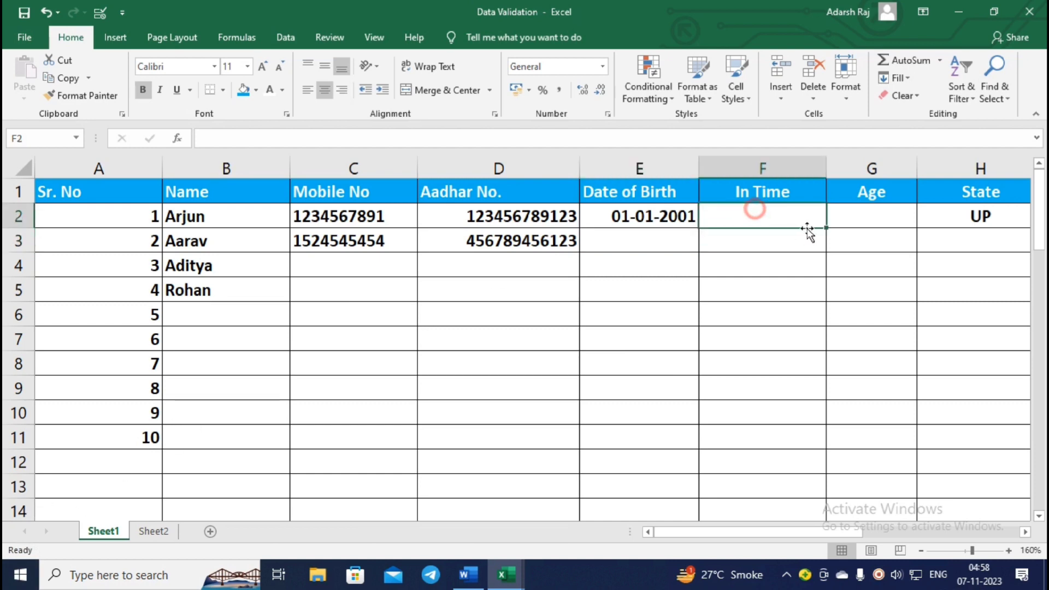
pyautogui.click(770, 247)
pyautogui.click(761, 215)
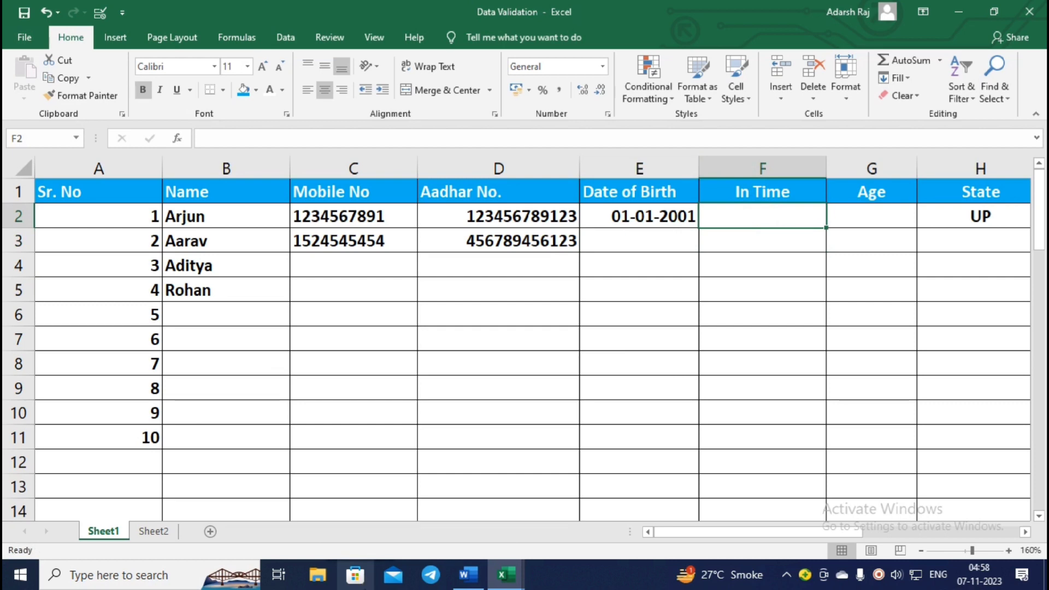
pyautogui.click(767, 174)
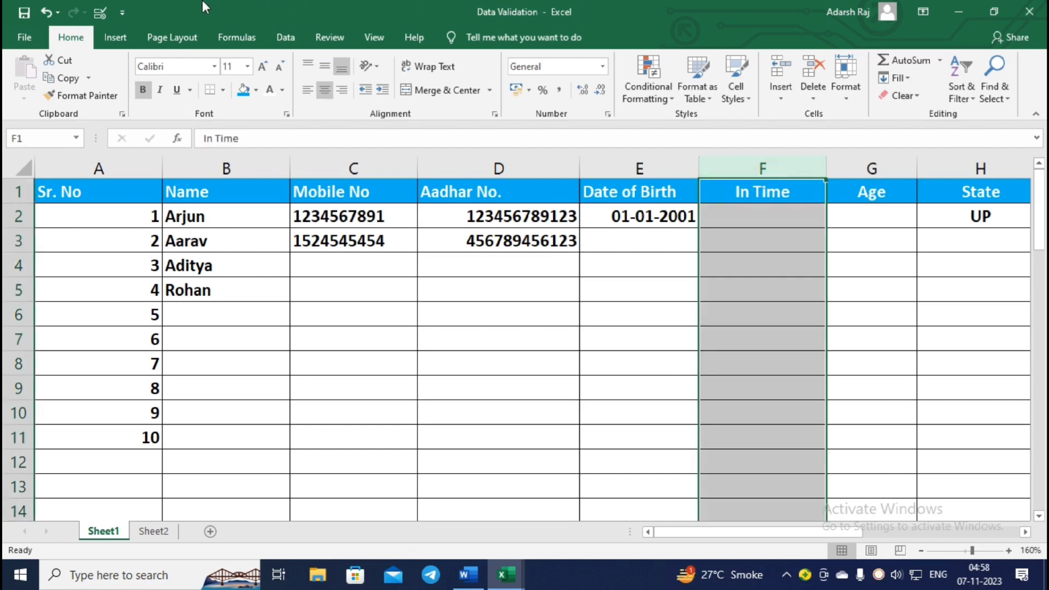
pyautogui.click(104, 12)
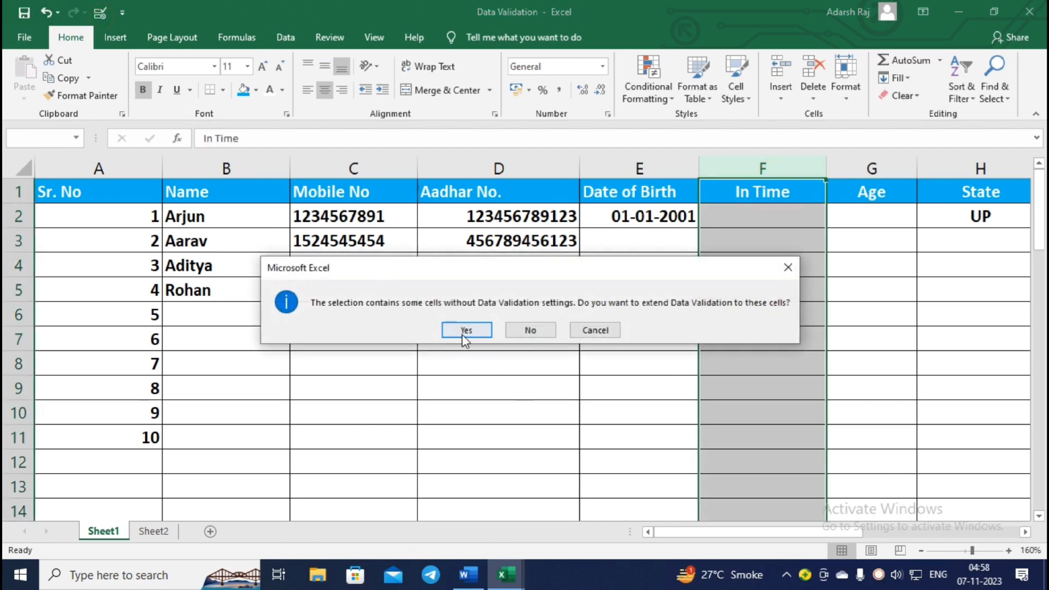
pyautogui.click(462, 334)
# Allow Time between 07:00 AM and 09:00 AM.
pyautogui.click(677, 228)
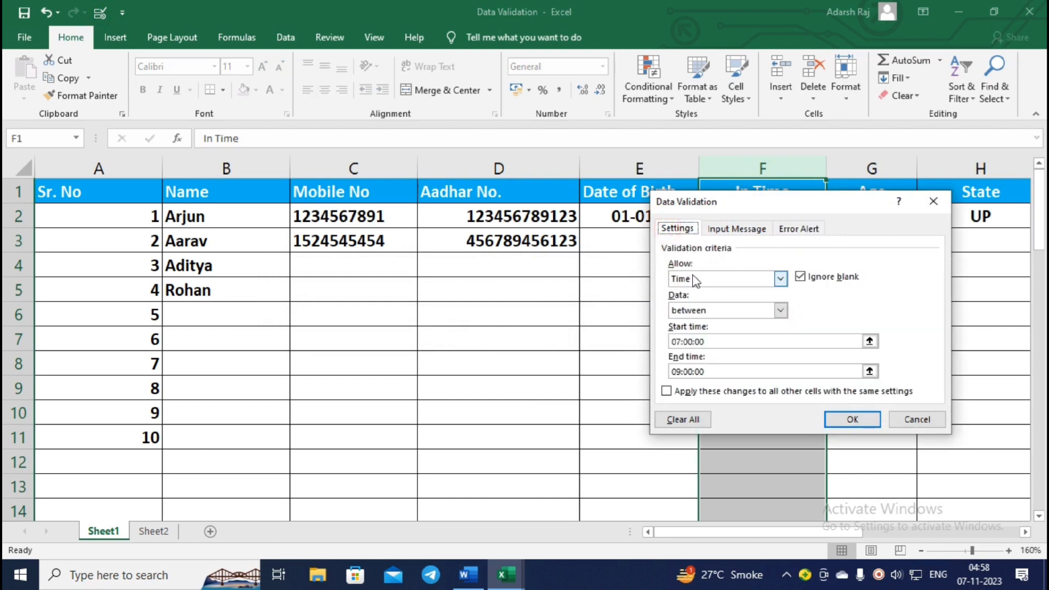
pyautogui.click(740, 279)
pyautogui.click(697, 338)
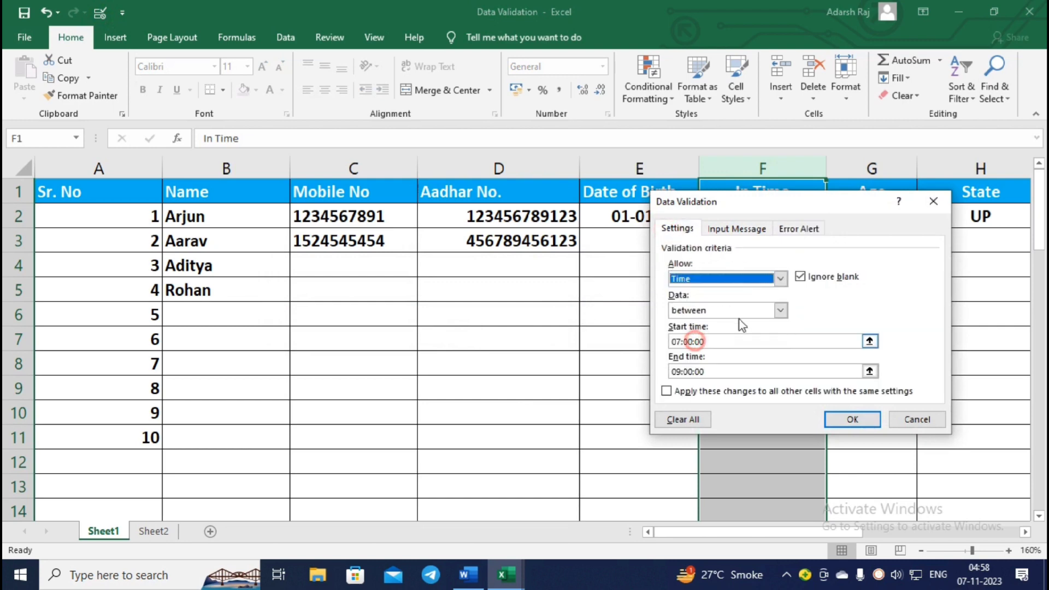
pyautogui.click(749, 310)
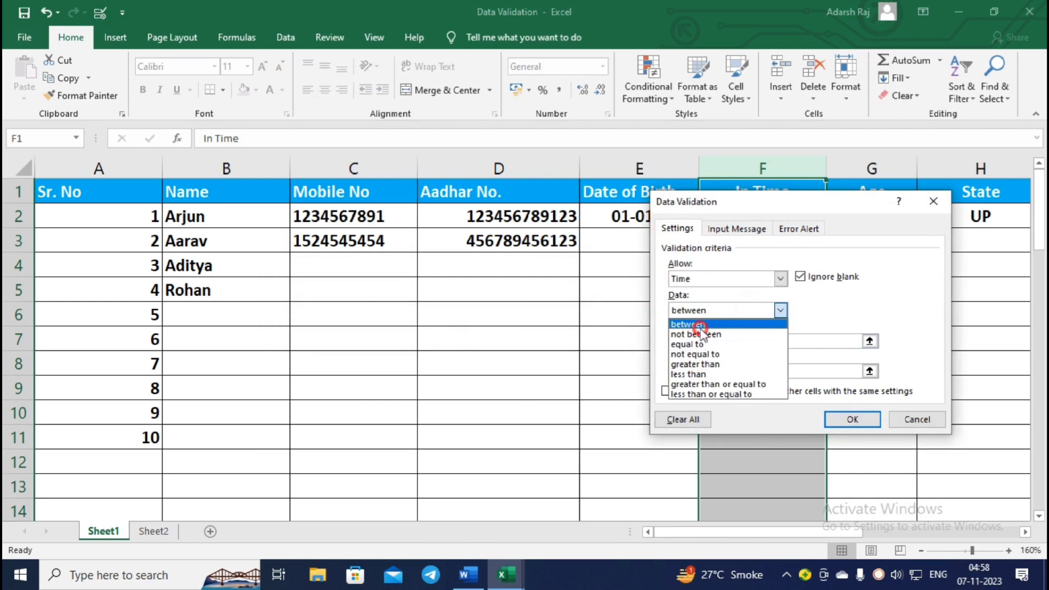
pyautogui.click(701, 325)
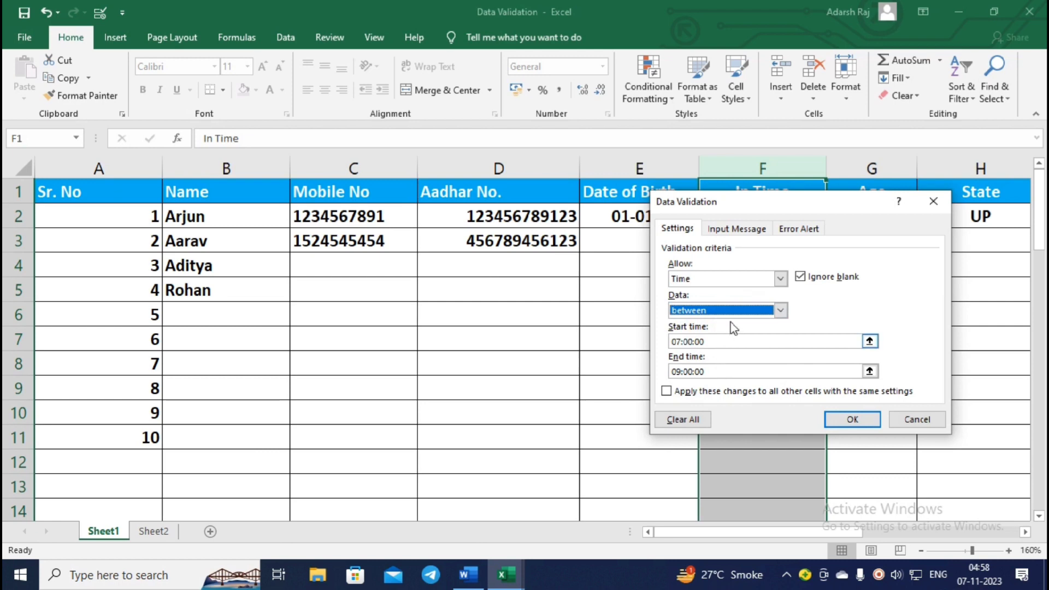
pyautogui.click(709, 341)
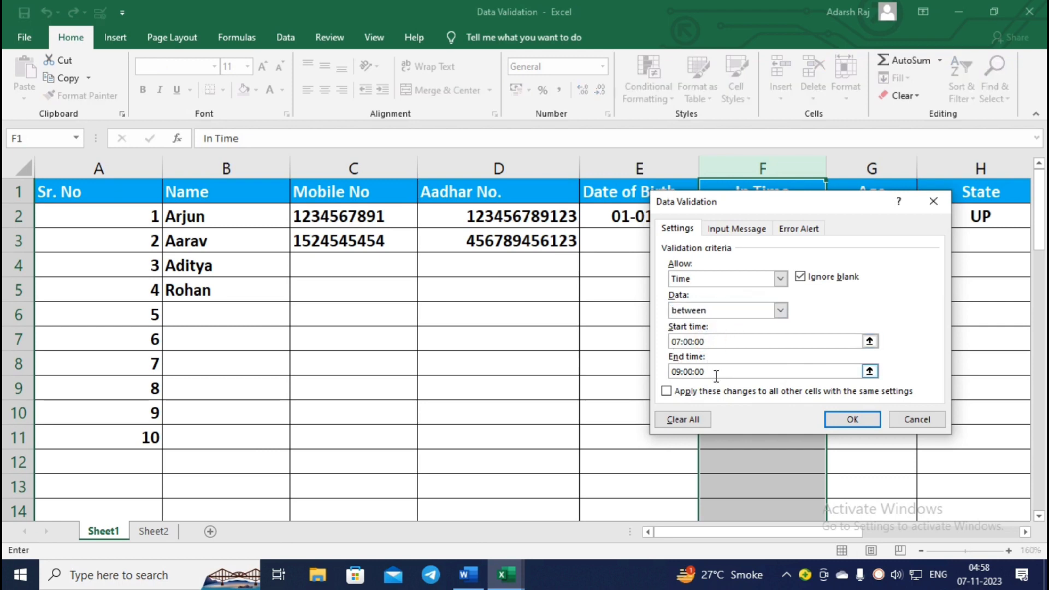
pyautogui.press('BackSpace')
pyautogui.press('BackSpace')
pyautogui.press('BackSpace')
pyautogui.write('AM')
pyautogui.click(730, 371)
pyautogui.press('BackSpace')
pyautogui.press('BackSpace')
pyautogui.press('BackSpace')
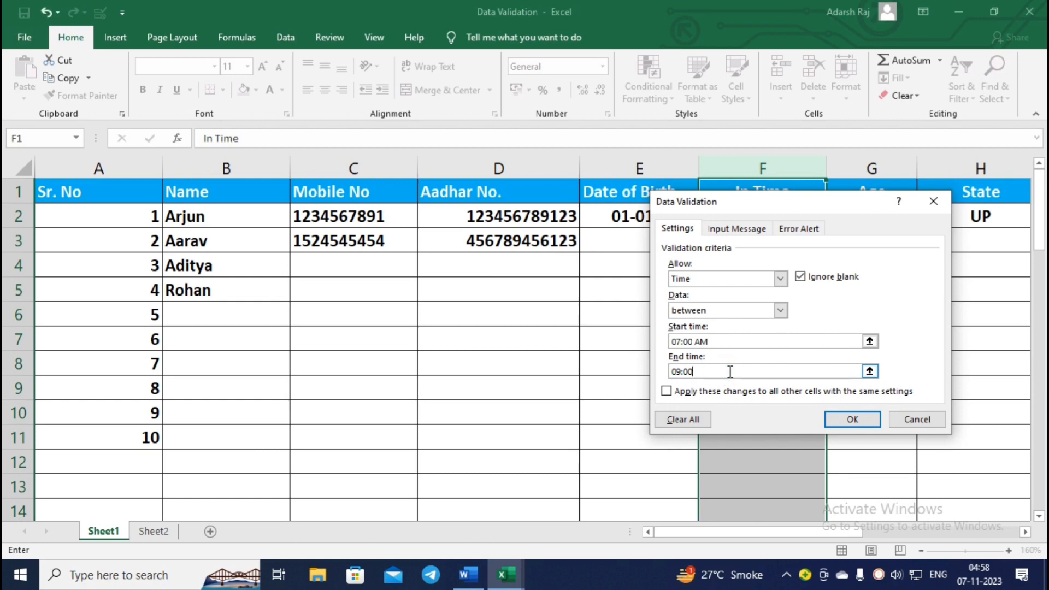
pyautogui.write('AM')
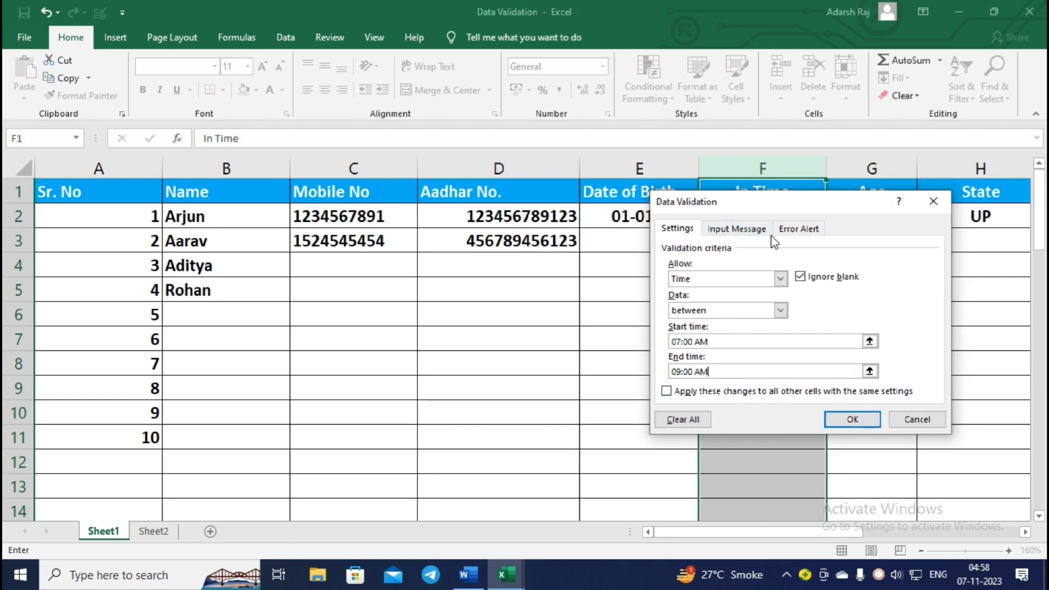
# Check the Hindi Stop error alert and save the In Time rule.
pyautogui.click(788, 232)
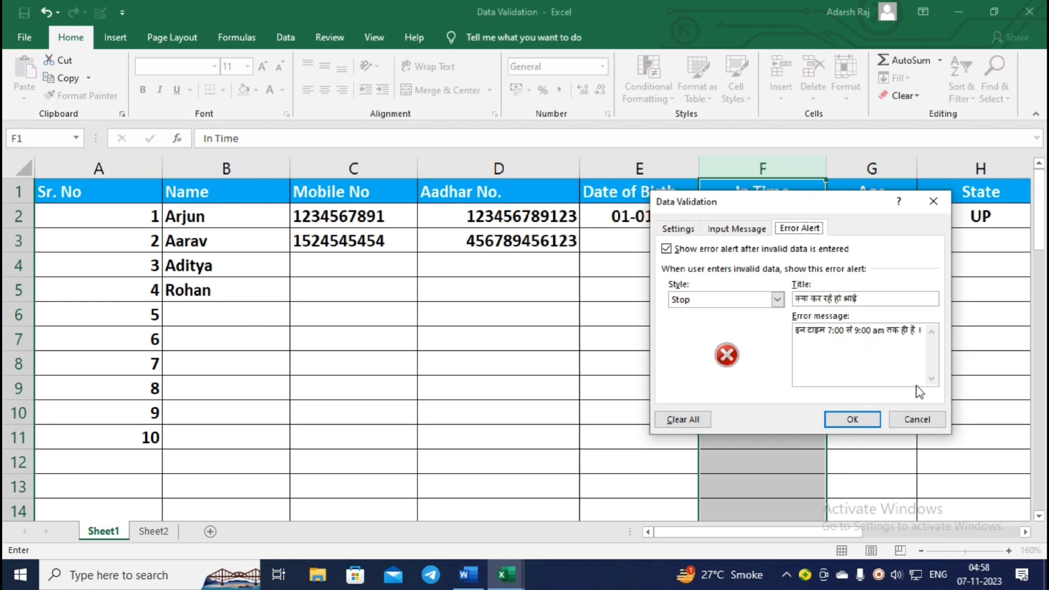
pyautogui.click(852, 420)
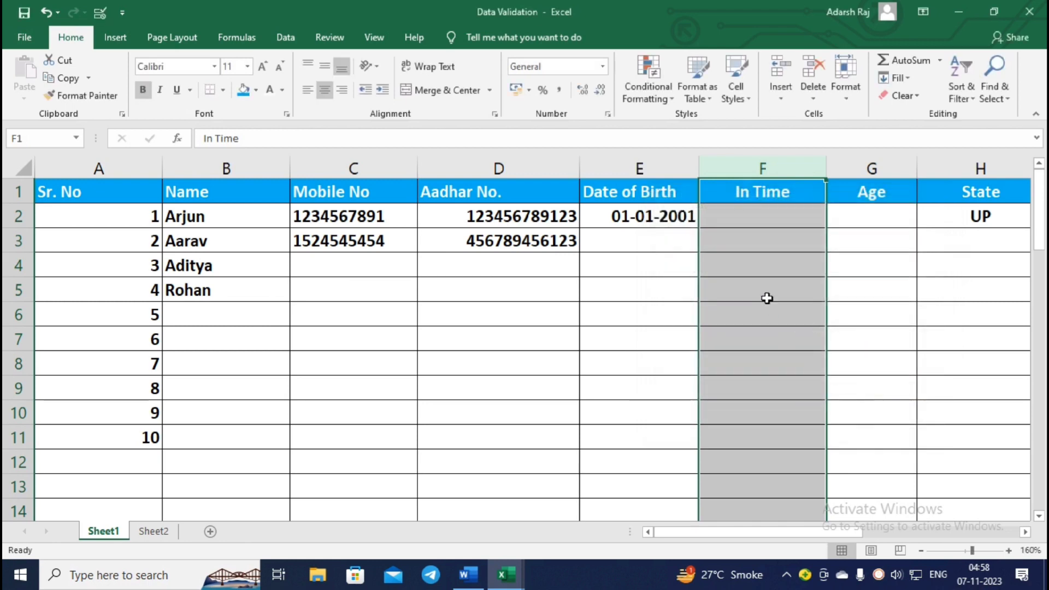
pyautogui.click(784, 244)
pyautogui.click(783, 224)
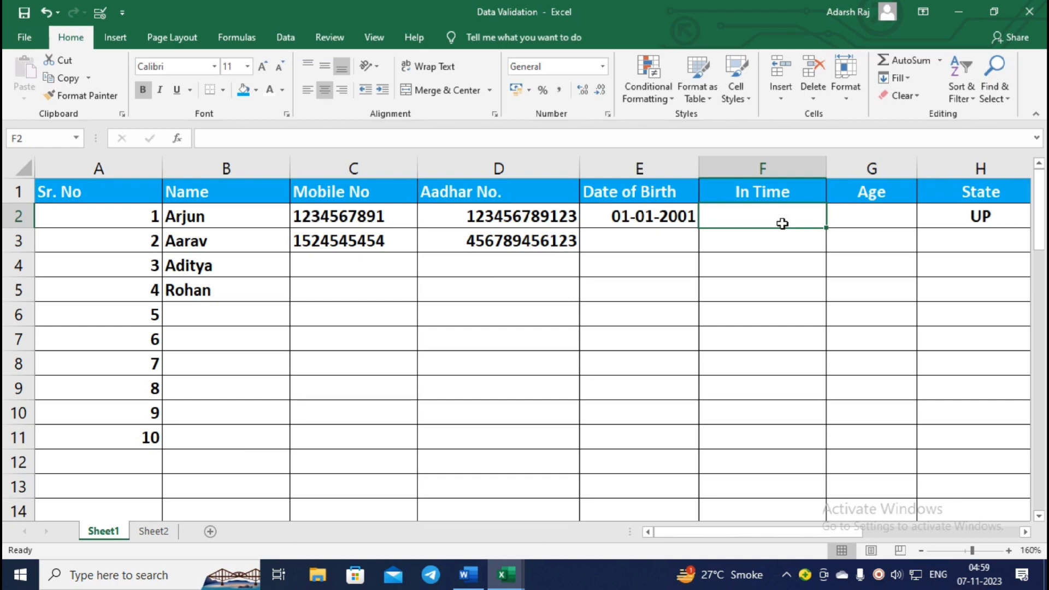
# Enter 7:00 AM as Arjun's In Time in F2.
pyautogui.write('7')
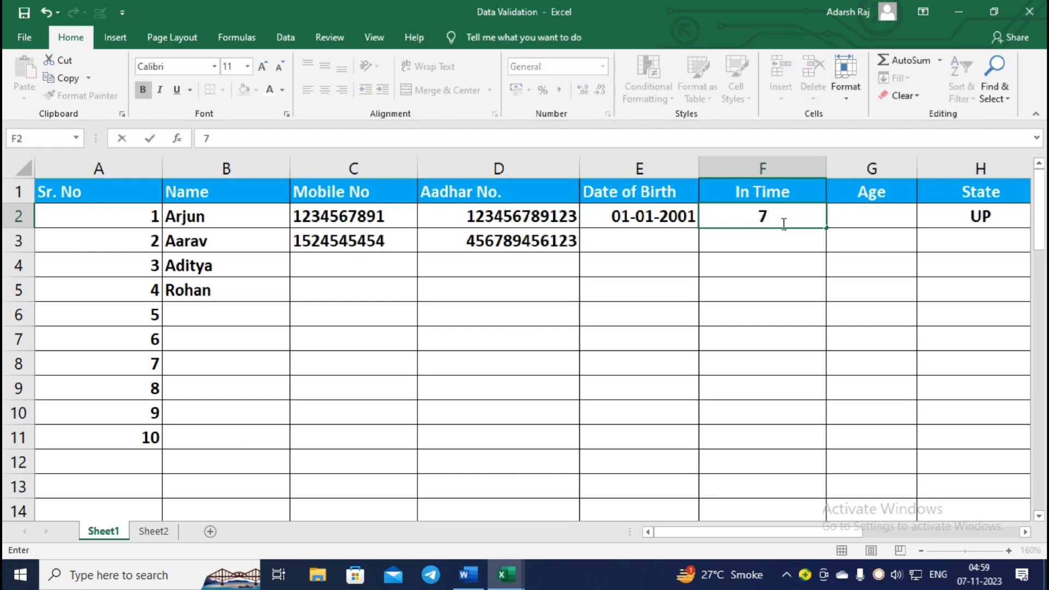
pyautogui.write(':00 SA')
pyautogui.press('BackSpace')
pyautogui.press('BackSpace')
pyautogui.press('BackSpace')
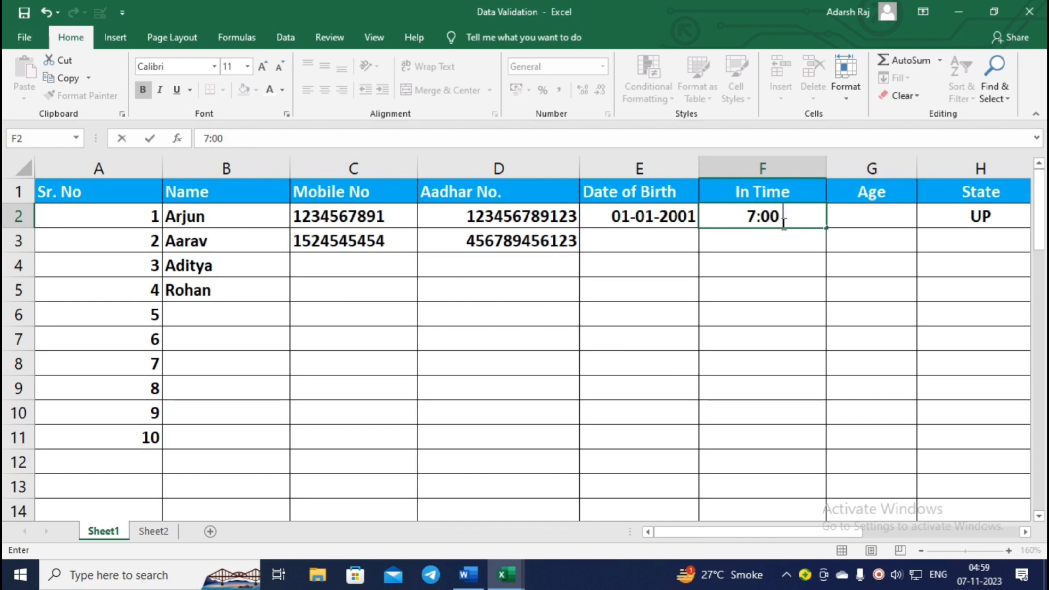
pyautogui.write('Am')
pyautogui.press('Return')
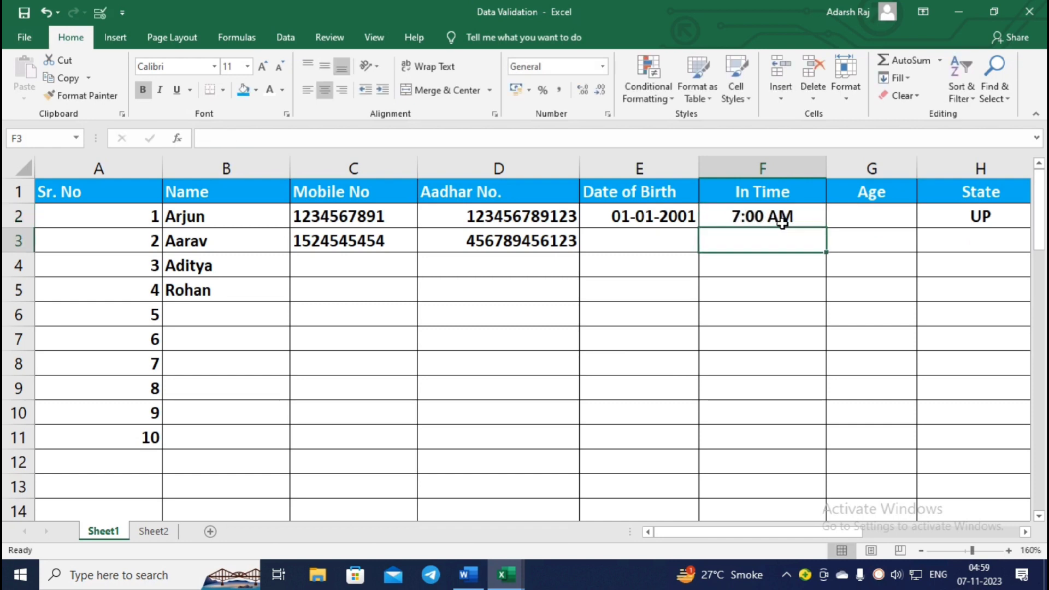
# Try 7:00 PM in F3 and cancel the Hindi rejection alert.
pyautogui.write('7')
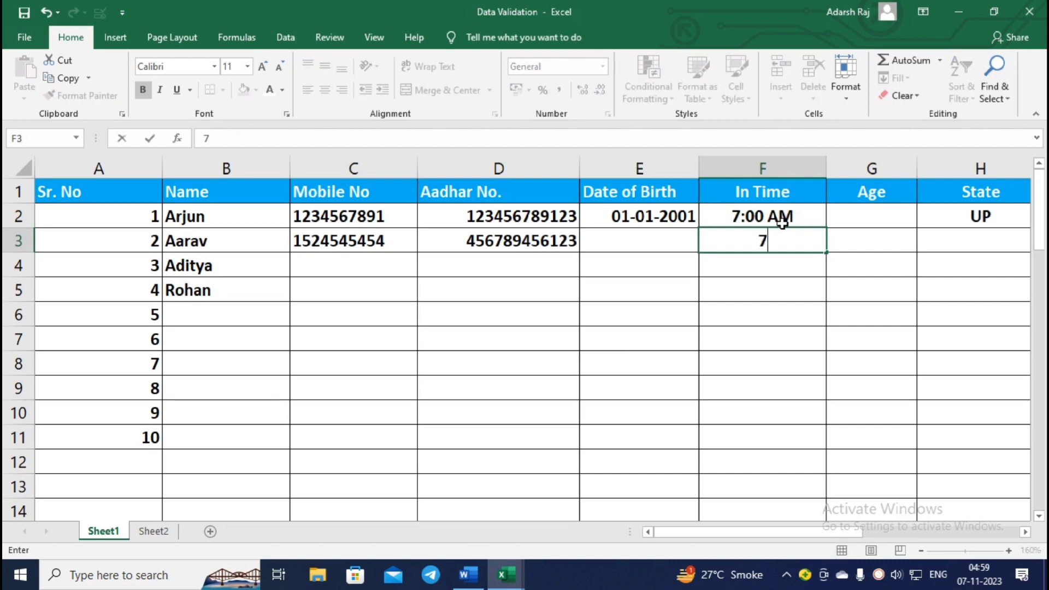
pyautogui.write(':00 PM')
pyautogui.press('Return')
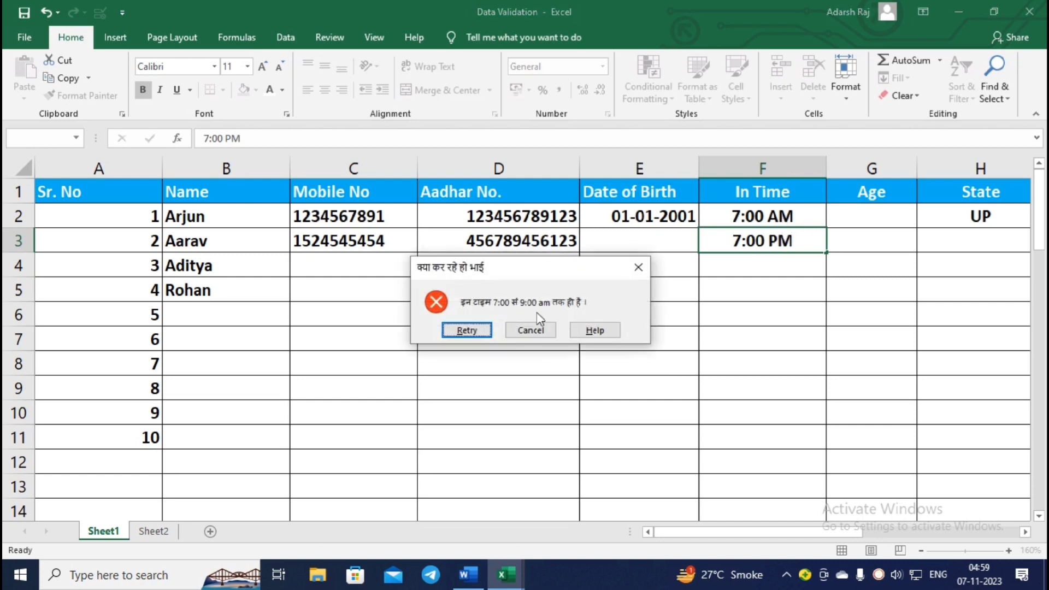
pyautogui.click(531, 329)
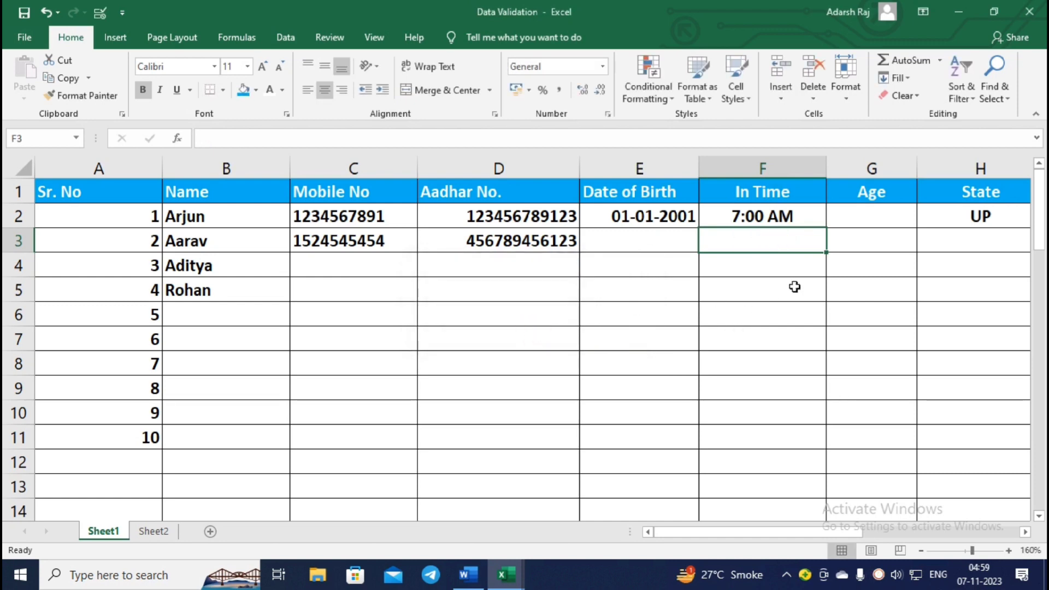
pyautogui.click(875, 222)
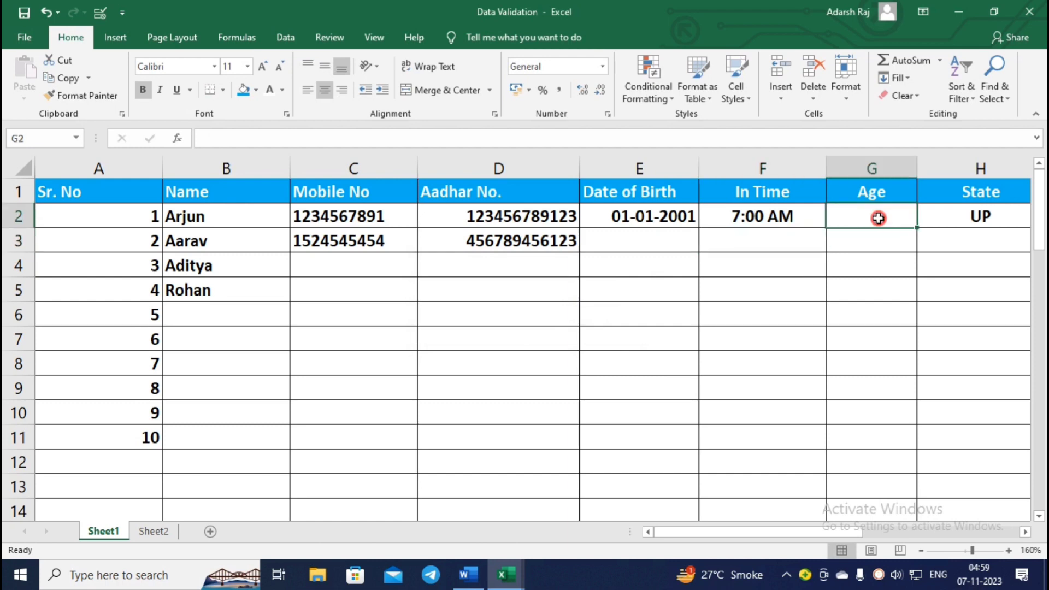
pyautogui.click(897, 191)
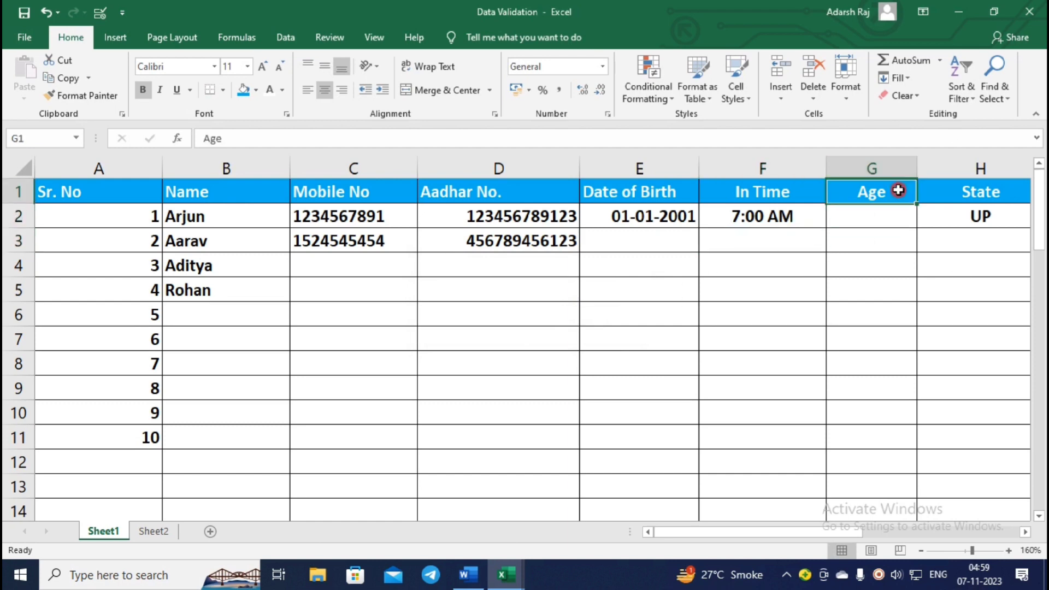
pyautogui.click(889, 220)
pyautogui.click(870, 188)
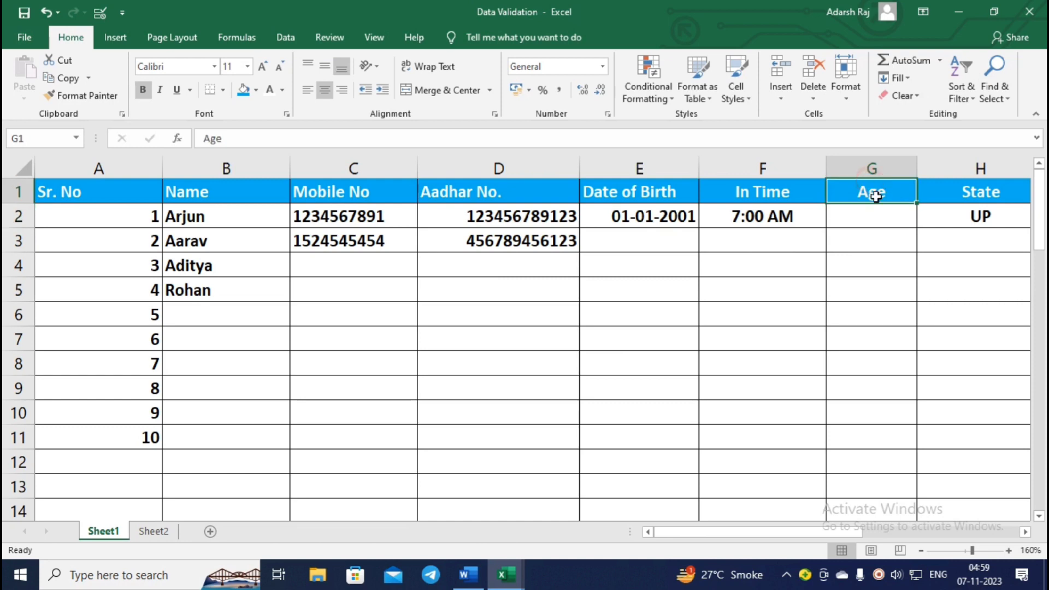
pyautogui.click(894, 208)
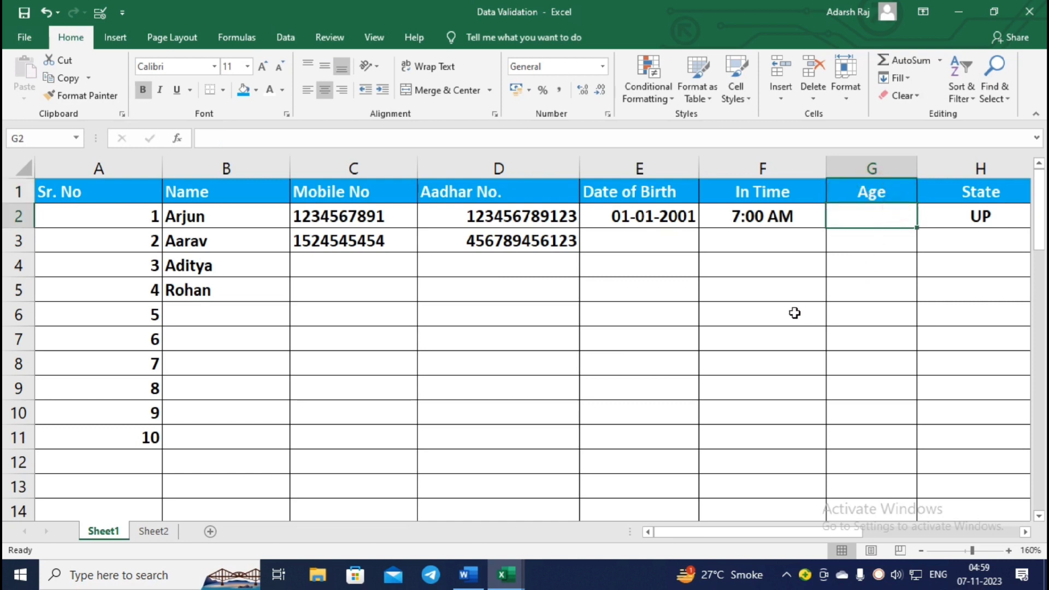
pyautogui.write('4545')
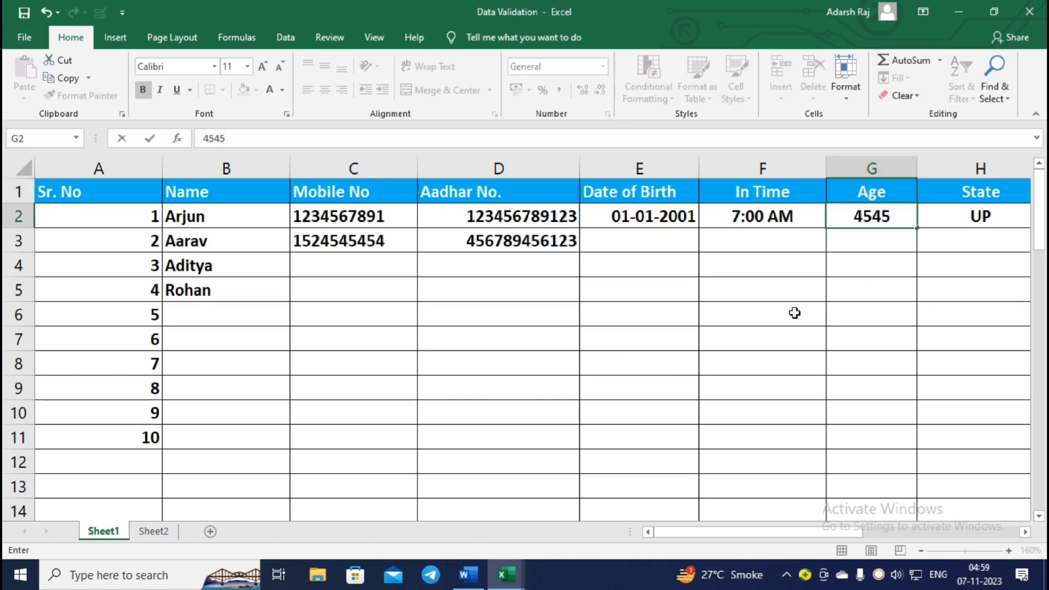
pyautogui.press('Return')
pyautogui.write('gvhjfg')
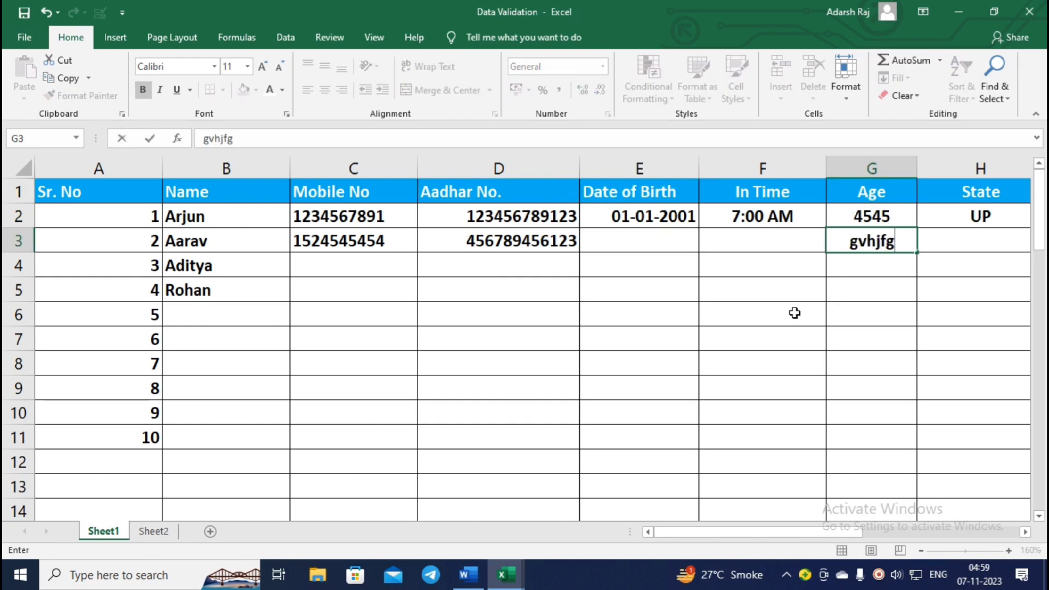
pyautogui.press('Return')
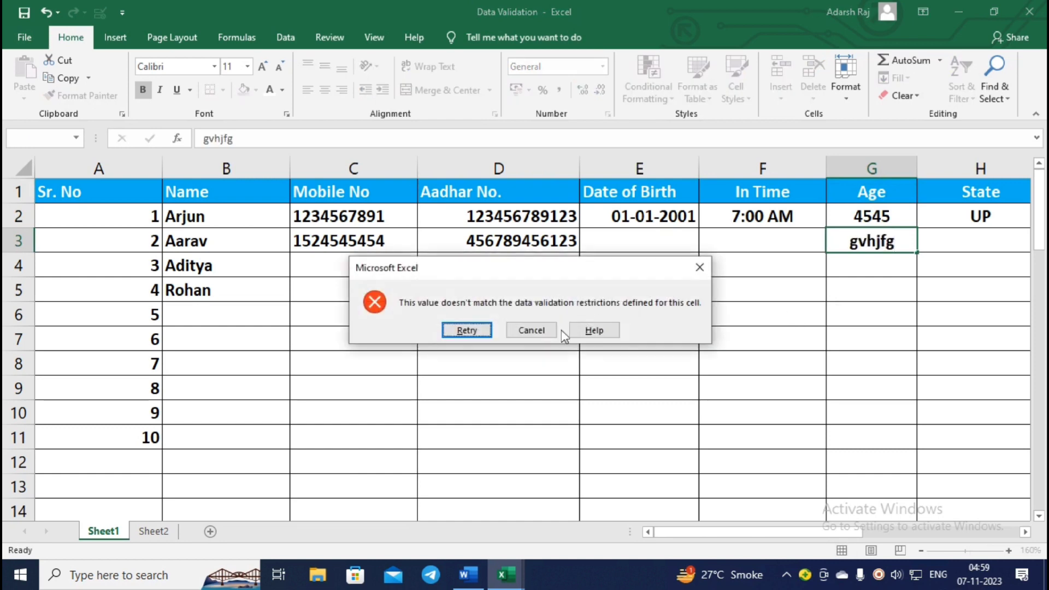
pyautogui.click(532, 330)
pyautogui.click(893, 214)
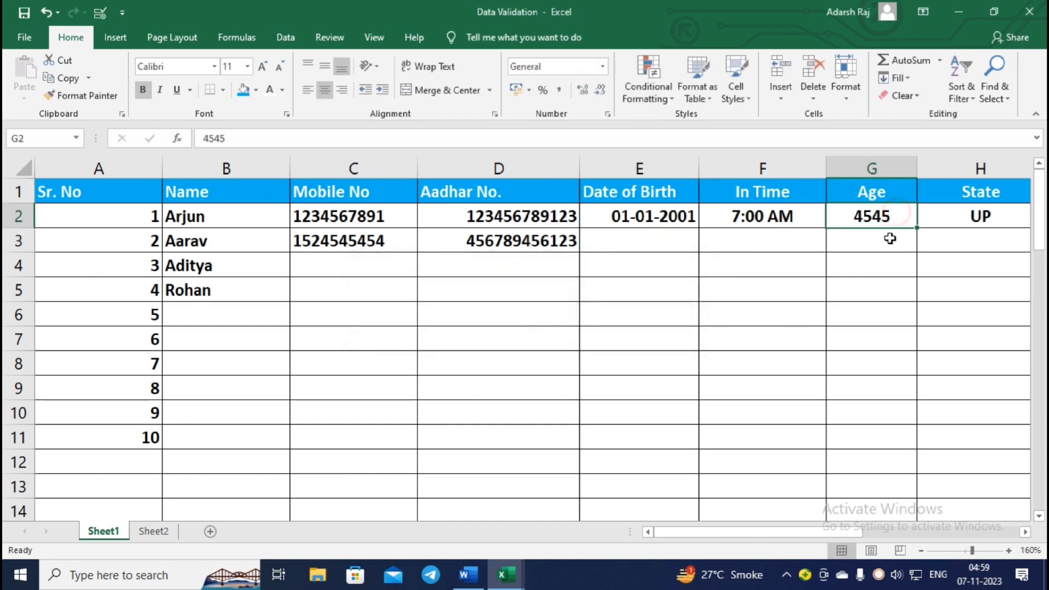
pyautogui.press('Delete')
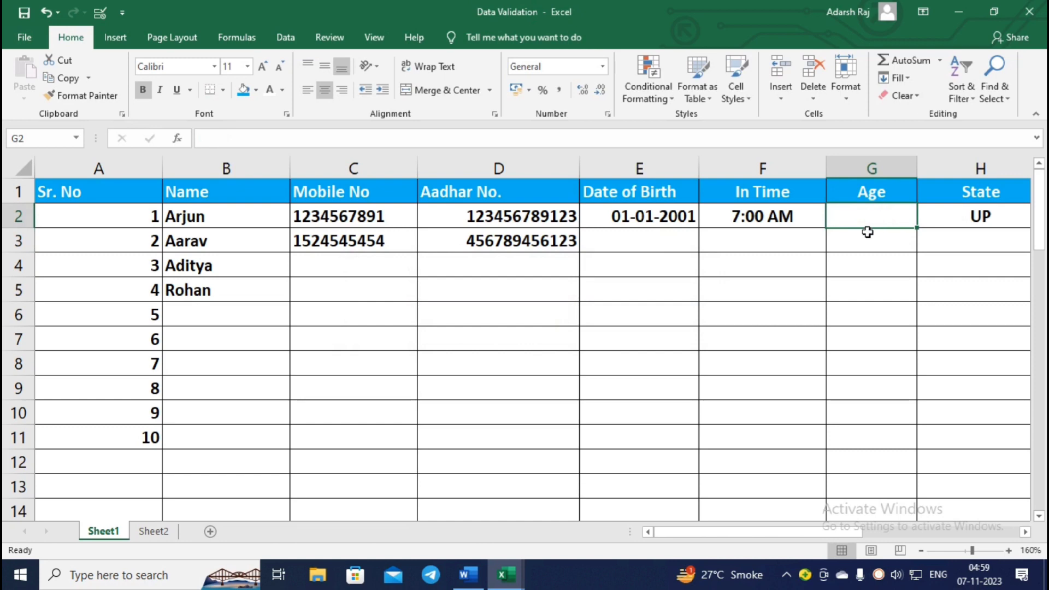
# Open column G's Data Validation showing Custom rule =ISNUMBER(G1)=TRUE, moved off the column.
pyautogui.click(873, 169)
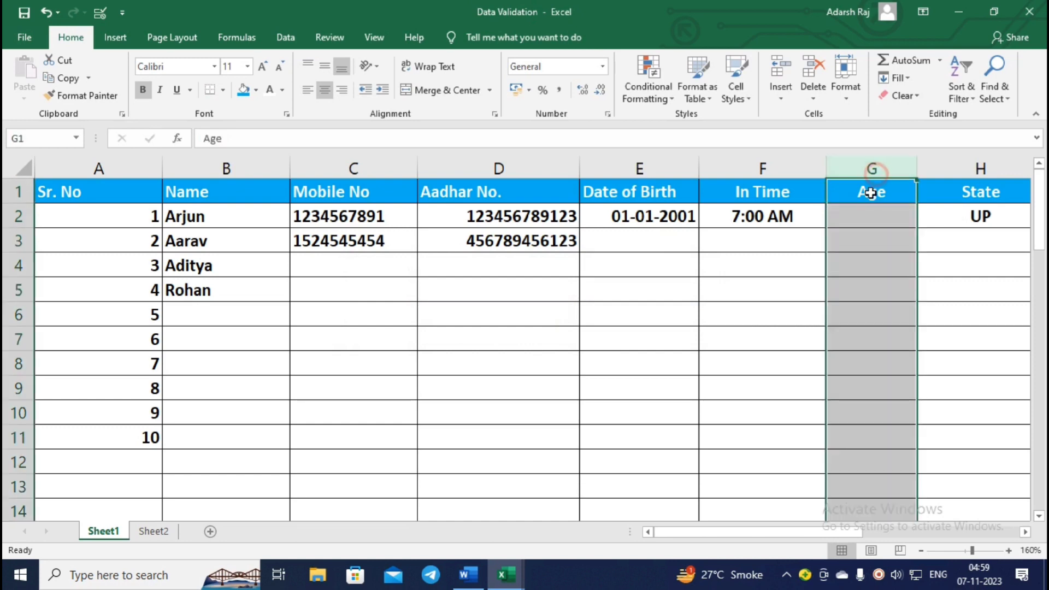
pyautogui.click(99, 14)
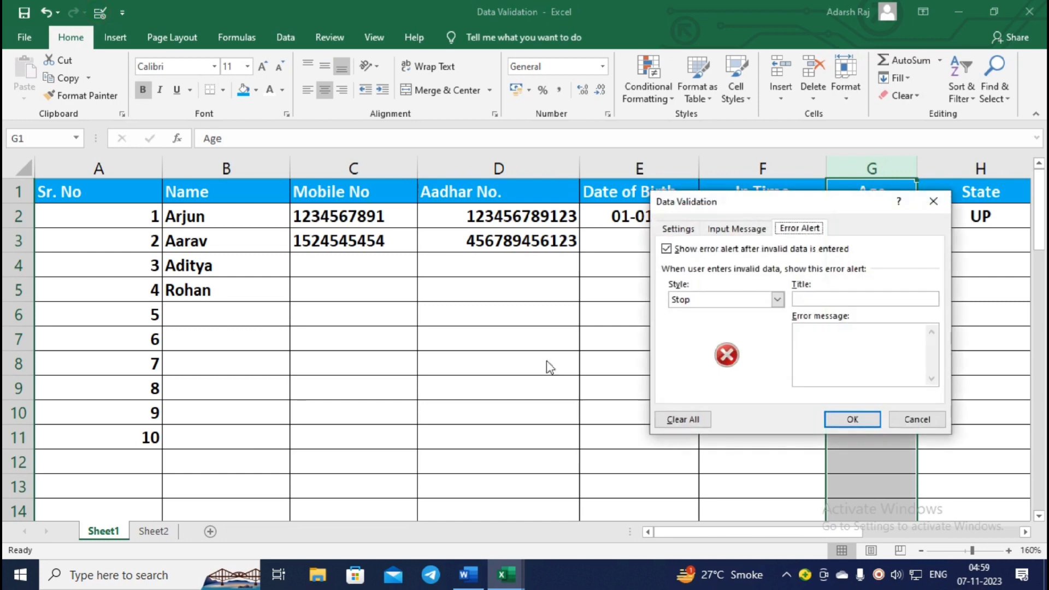
pyautogui.click(686, 229)
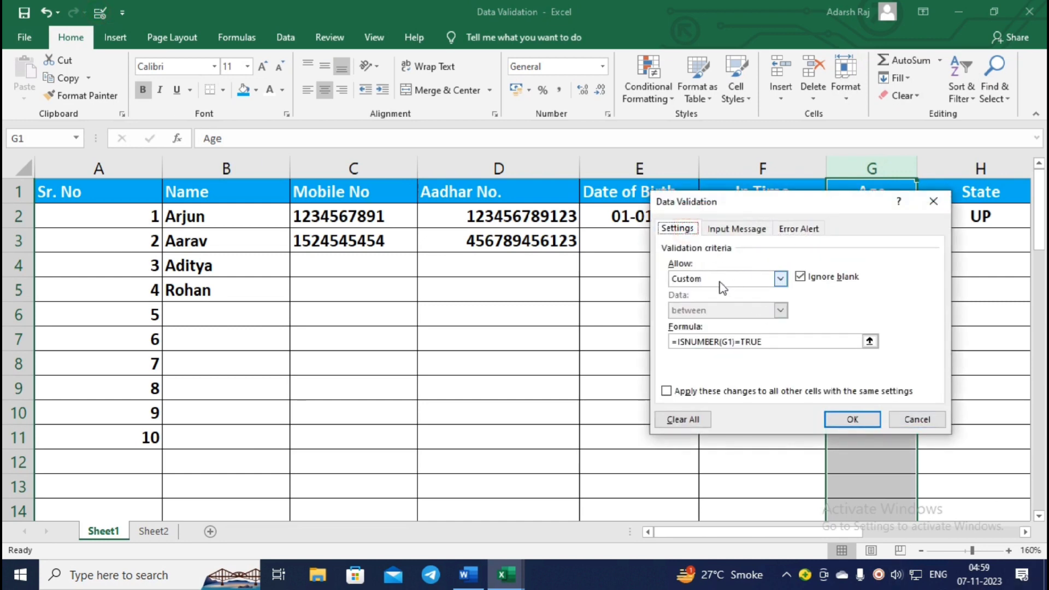
pyautogui.click(753, 279)
pyautogui.click(815, 308)
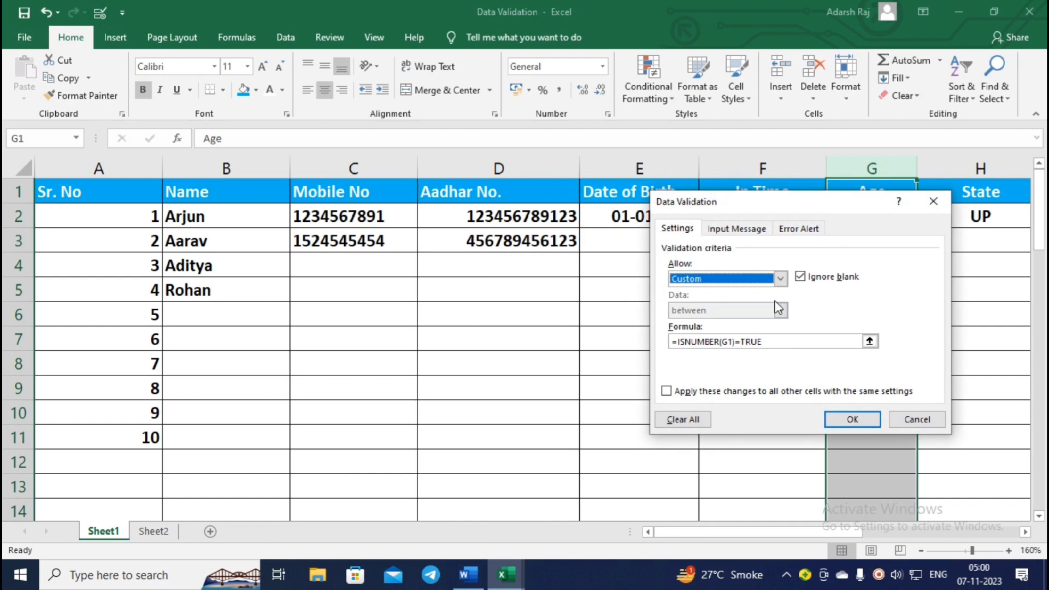
pyautogui.click(721, 342)
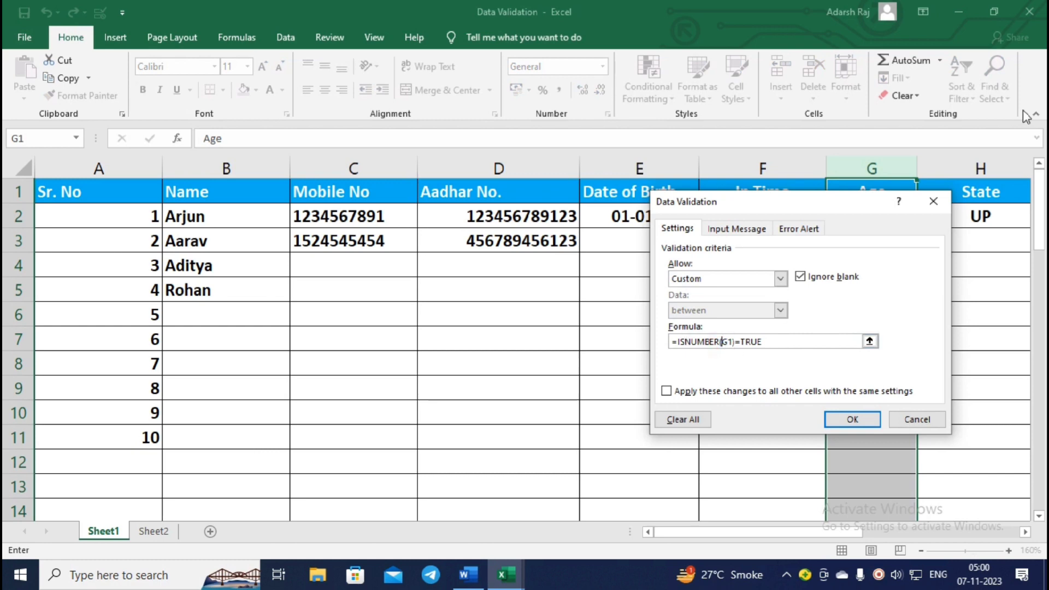
pyautogui.moveTo(844, 198); pyautogui.dragTo(537, 230)
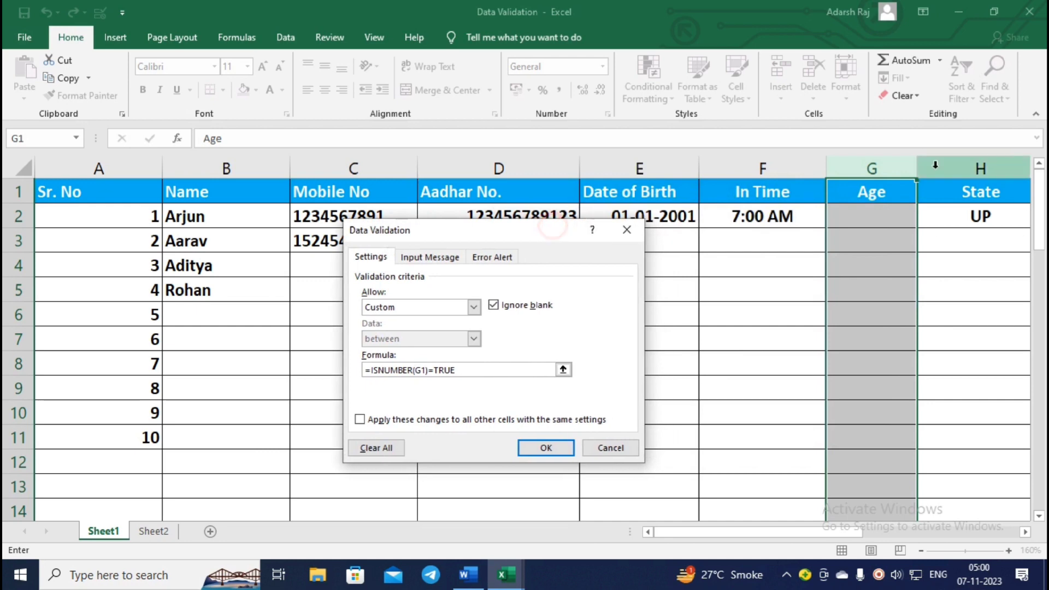
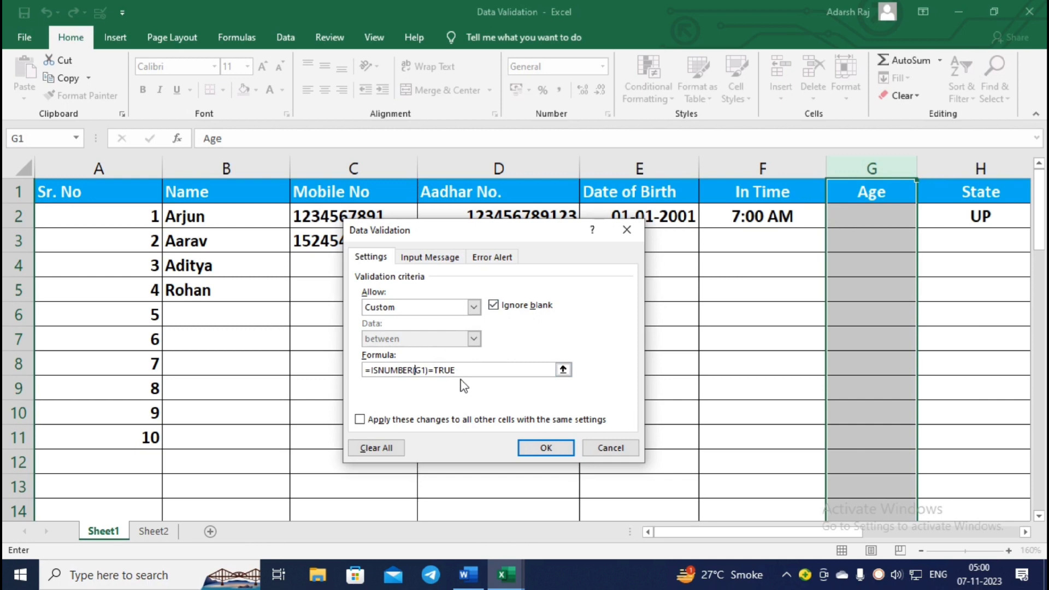
# Show the Error Alert settings for the Age column's =ISNUMBER(G1)=TRUE rule.
pyautogui.click(466, 372)
pyautogui.click(508, 259)
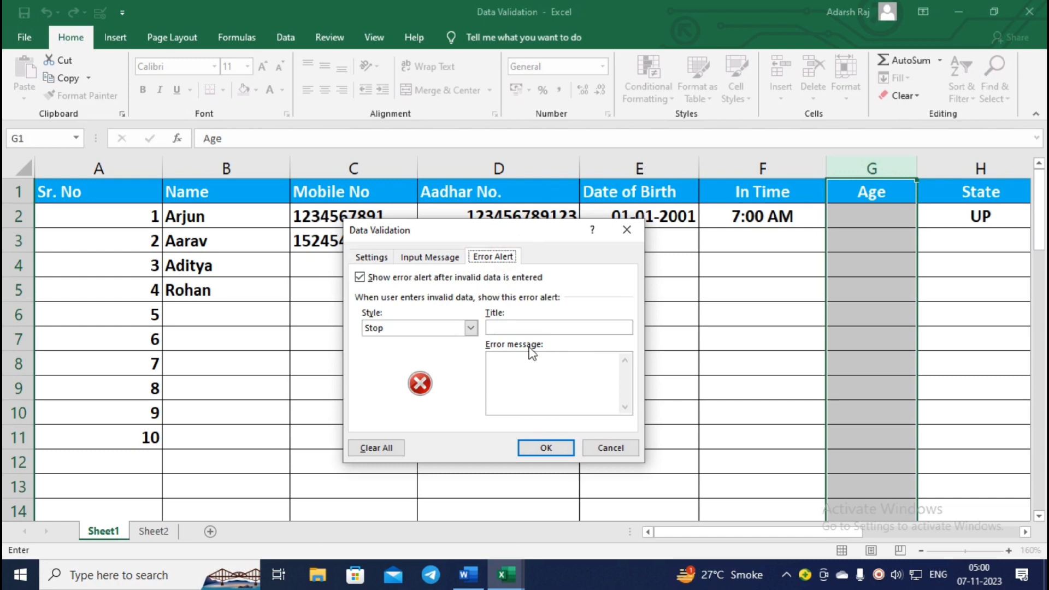
# Switch to Hindi Phonetic and title the Age column's Stop alert 'ध्यान से लिखो'.
pyautogui.click(938, 574)
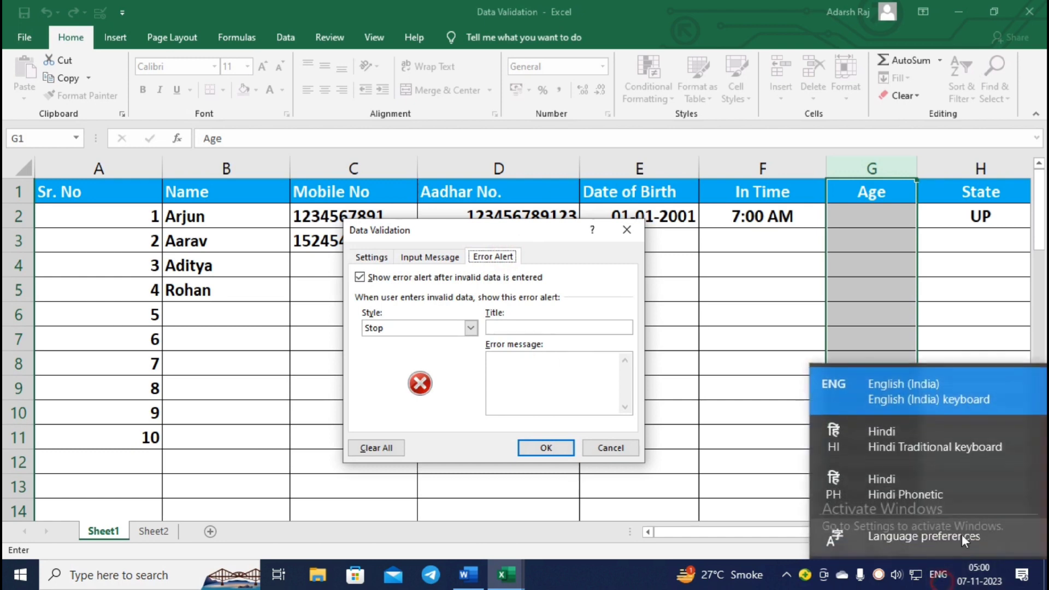
pyautogui.click(871, 490)
pyautogui.click(520, 331)
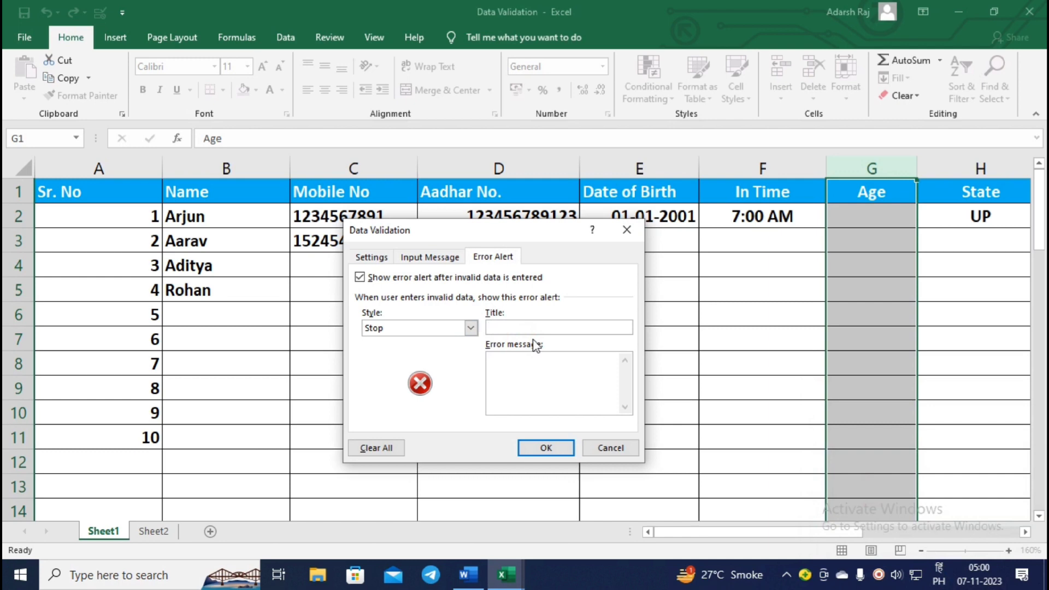
pyautogui.write('dhya')
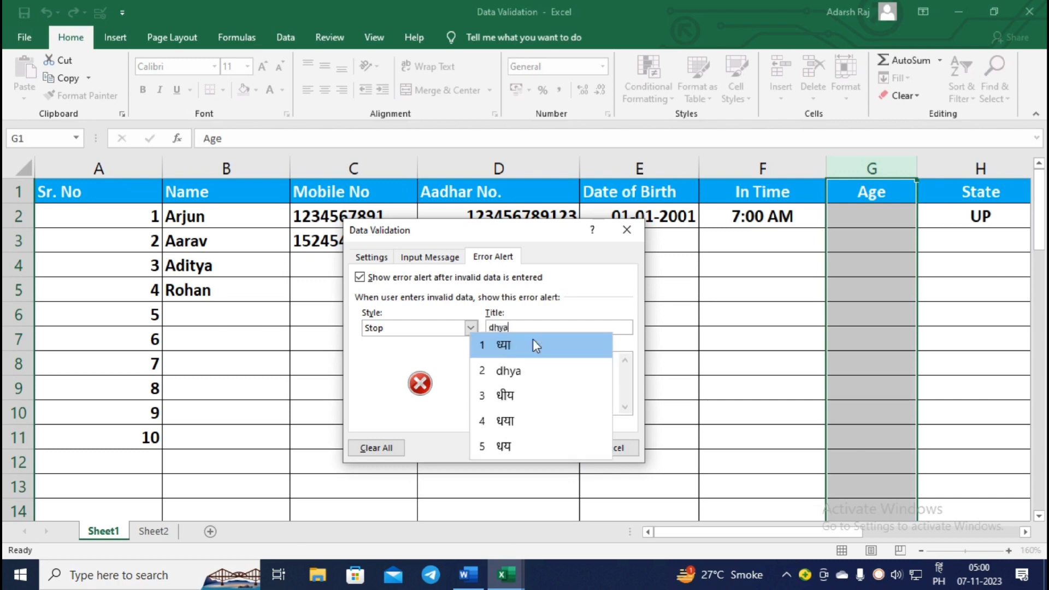
pyautogui.write('n se l')
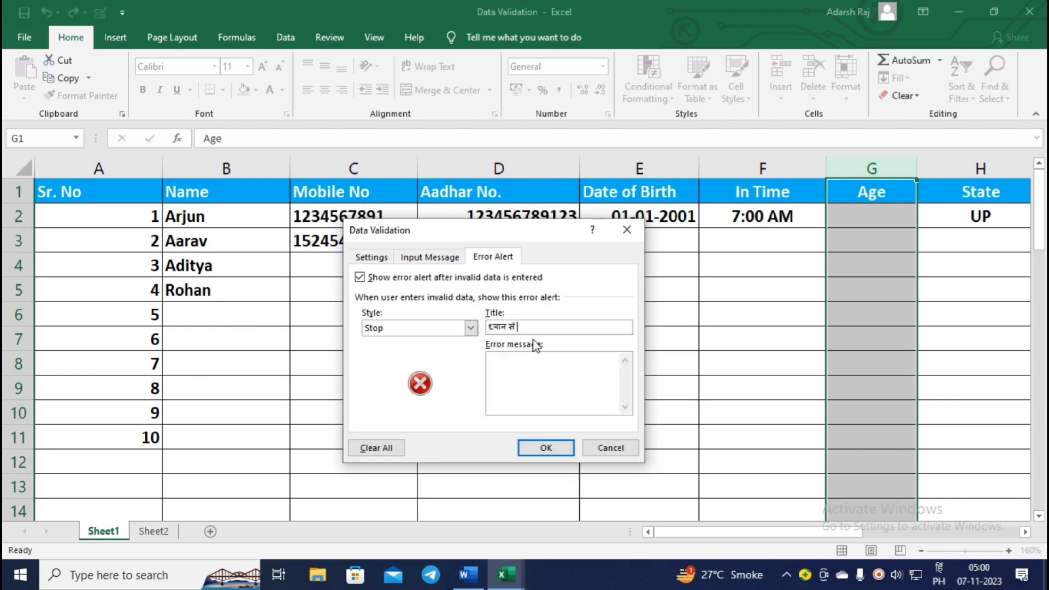
pyautogui.write('ikho')
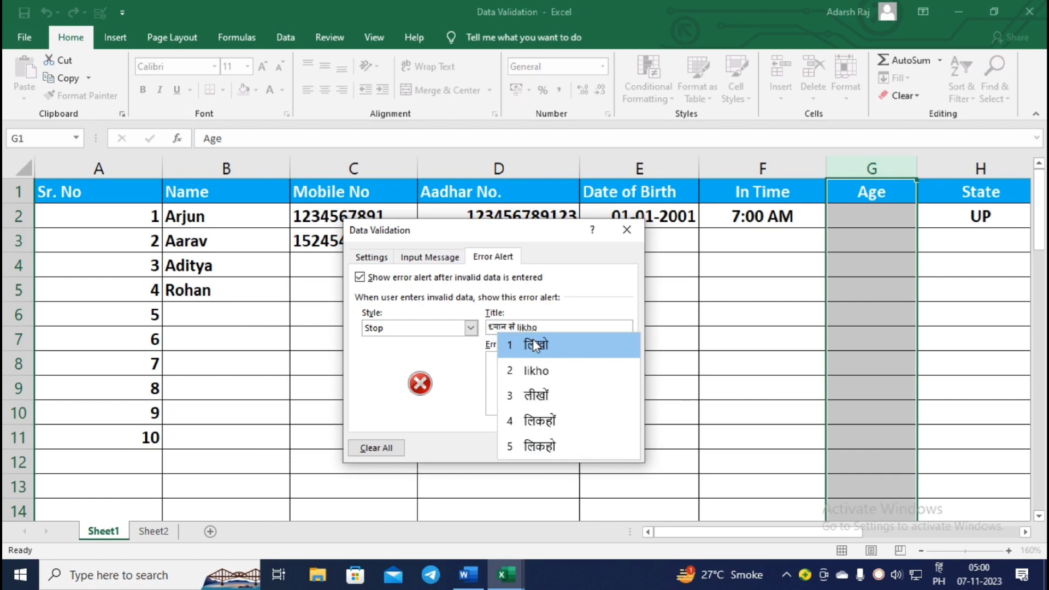
pyautogui.click(534, 342)
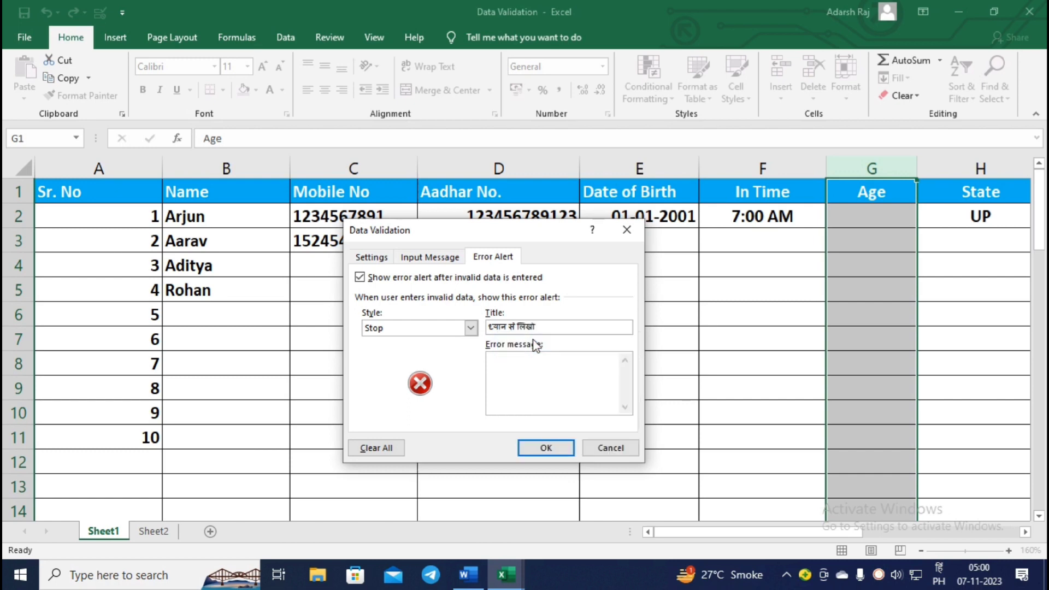
# Write the Hindi error message saying age isn't written in words, then apply the rule.
pyautogui.click(527, 367)
pyautogui.write('age')
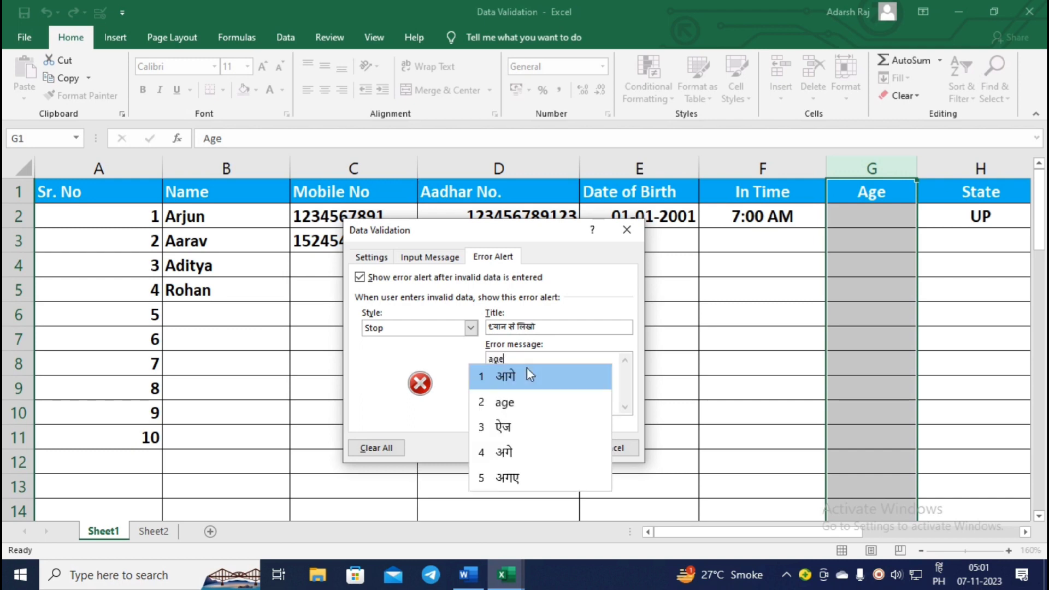
pyautogui.press('Down')
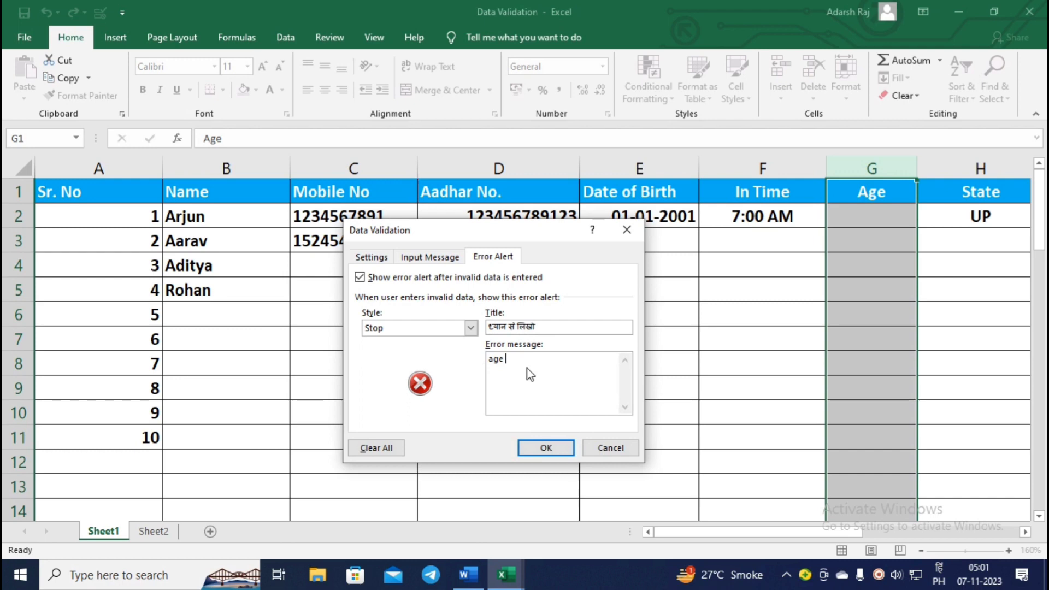
pyautogui.write('vade me m')
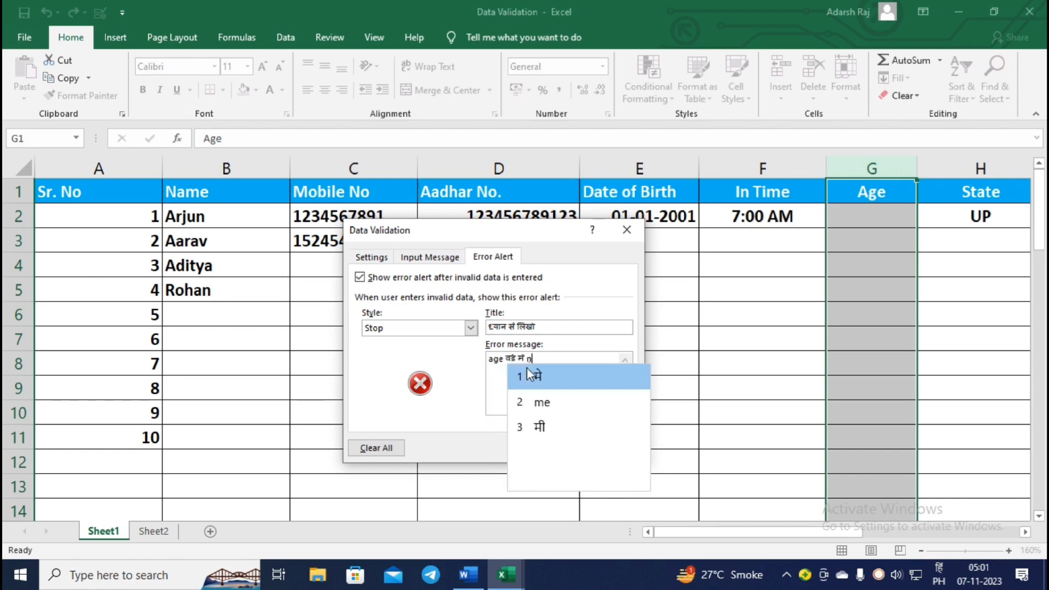
pyautogui.write('ahi hota ')
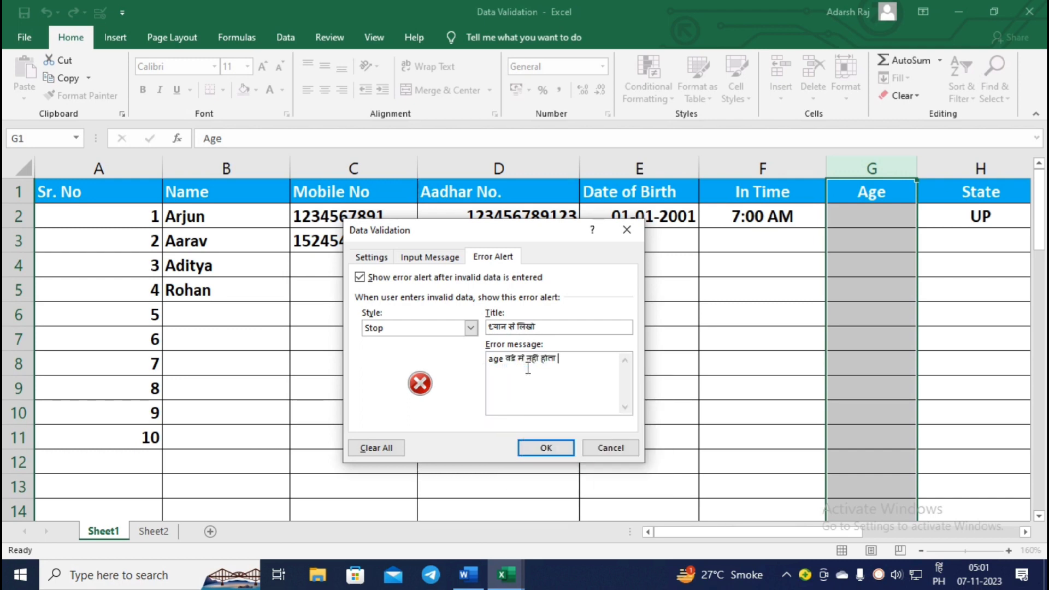
pyautogui.write('hai')
pyautogui.write('. v')
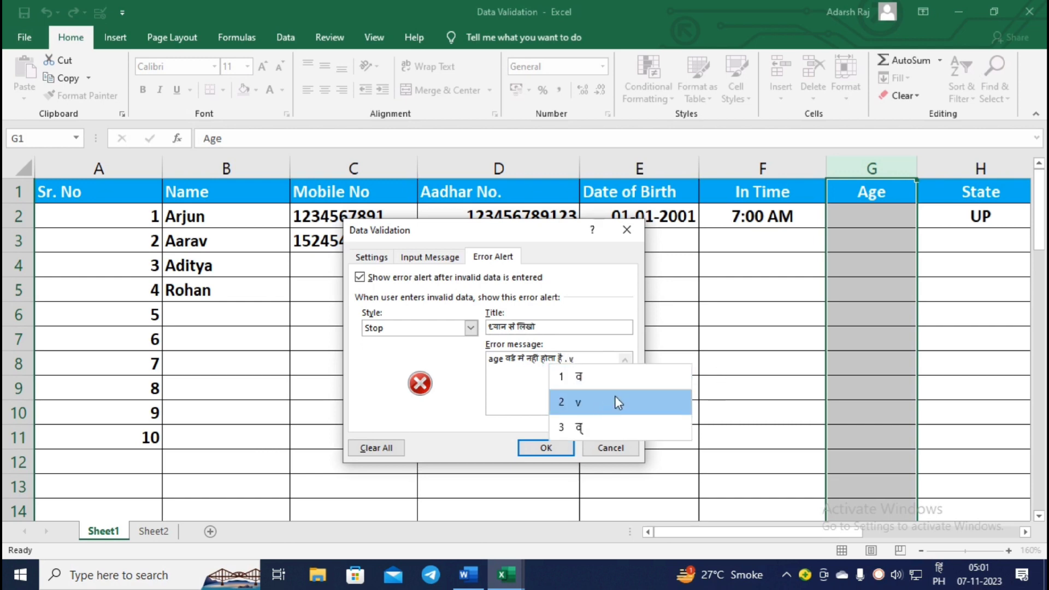
pyautogui.click(614, 396)
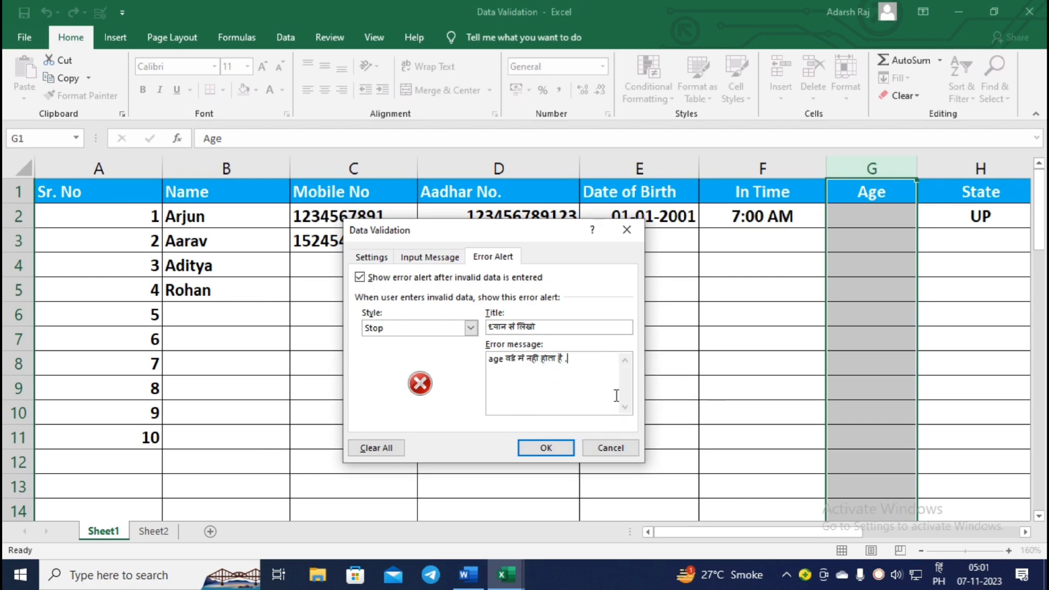
pyautogui.press('BackSpace')
pyautogui.write('.')
pyautogui.click(613, 399)
pyautogui.click(548, 453)
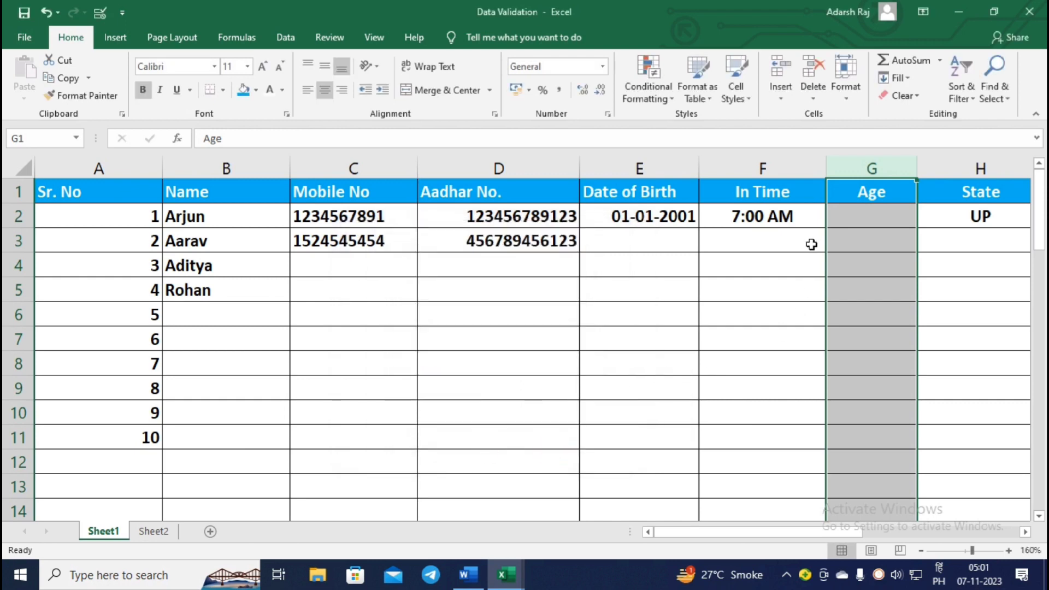
pyautogui.click(861, 216)
pyautogui.write('dsgf')
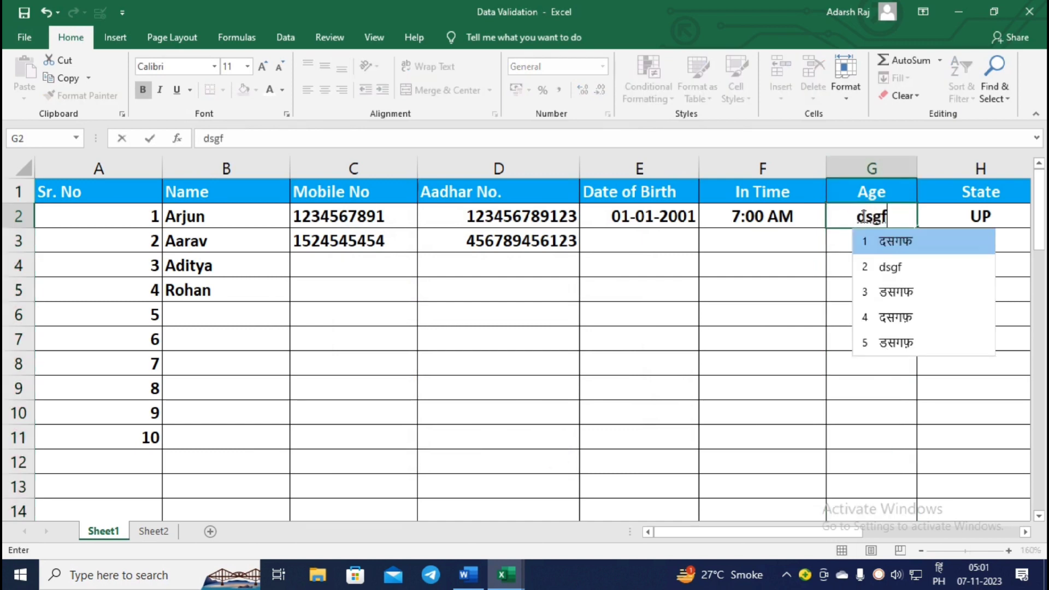
pyautogui.press('Return')
pyautogui.press('Escape')
pyautogui.press('alt')
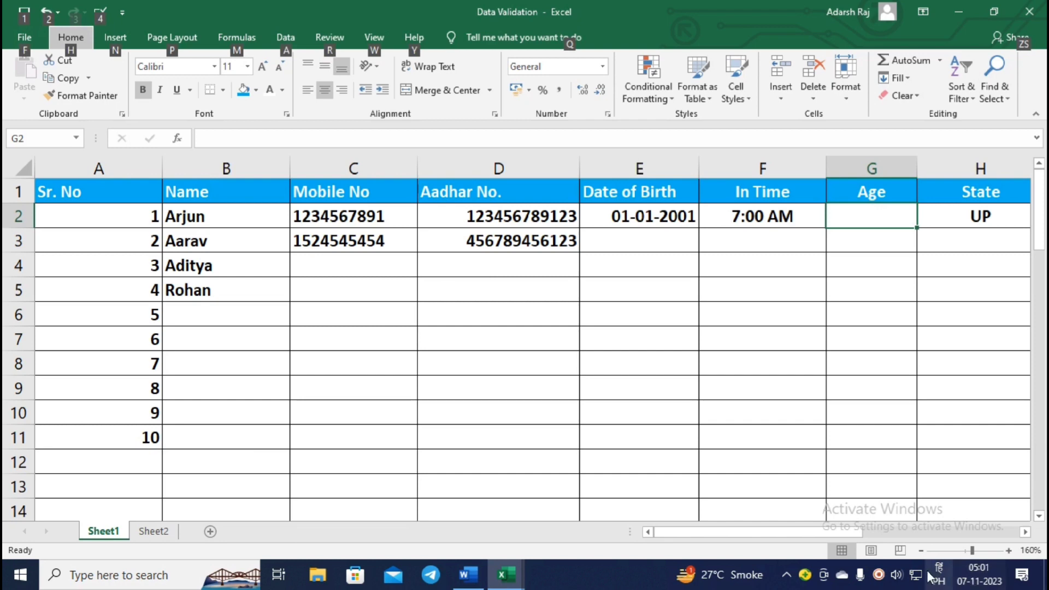
pyautogui.hotkey('alt', 'shift')
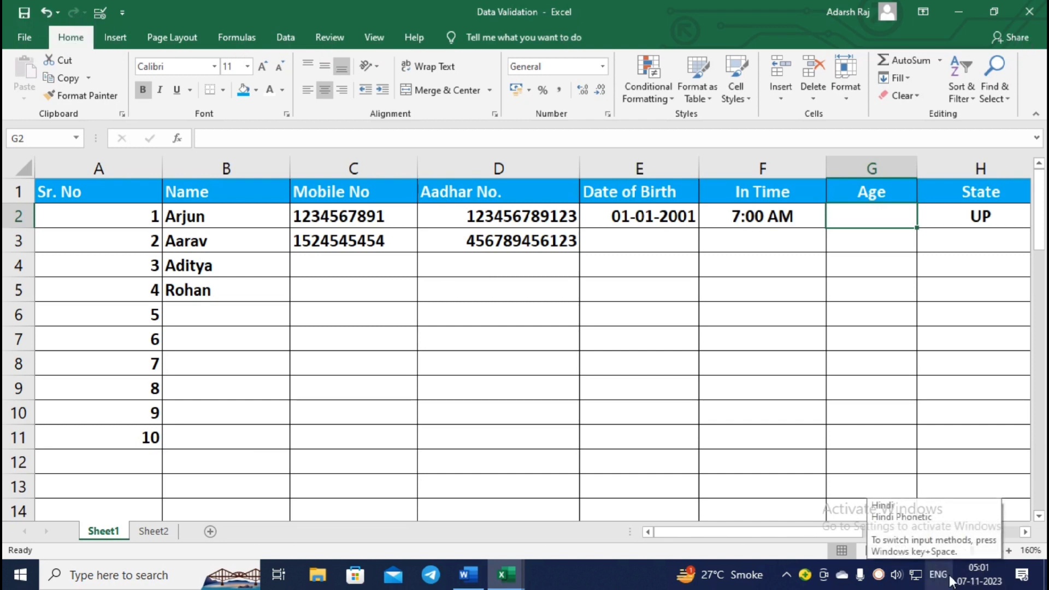
pyautogui.click(883, 213)
pyautogui.write('adsfa')
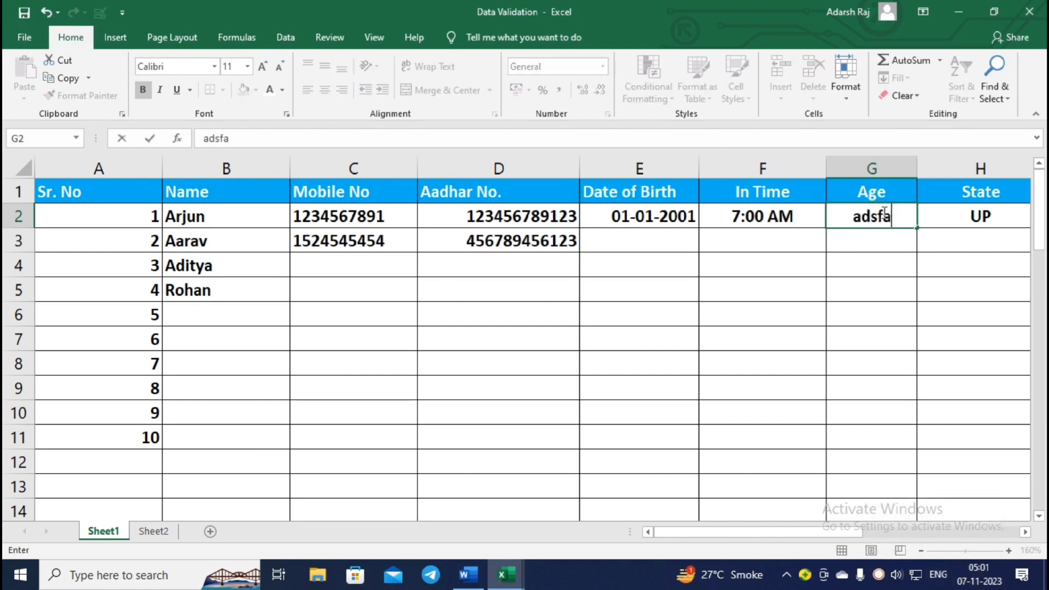
pyautogui.press('Return')
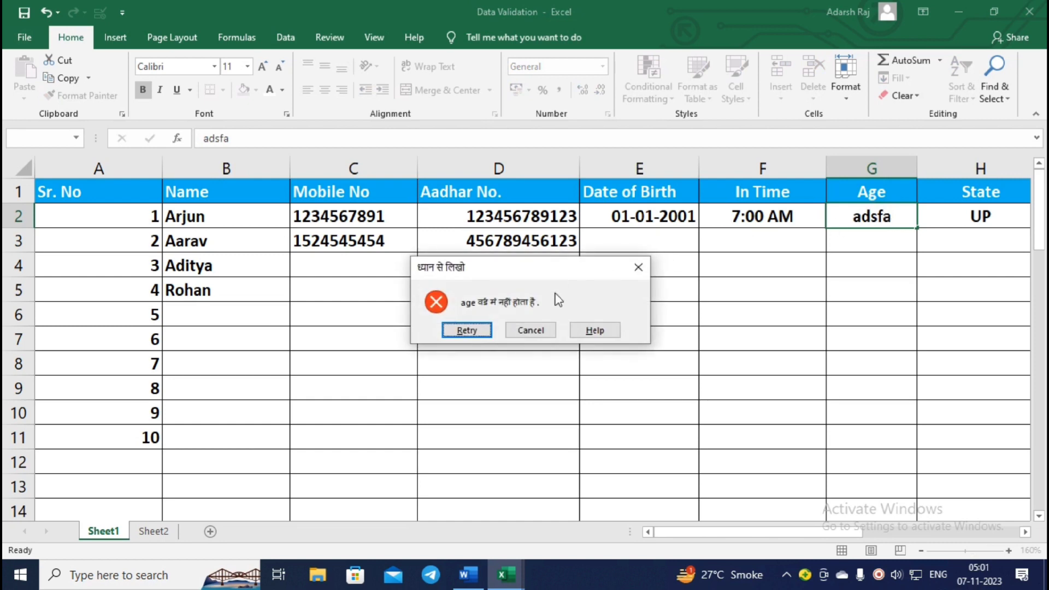
pyautogui.click(534, 330)
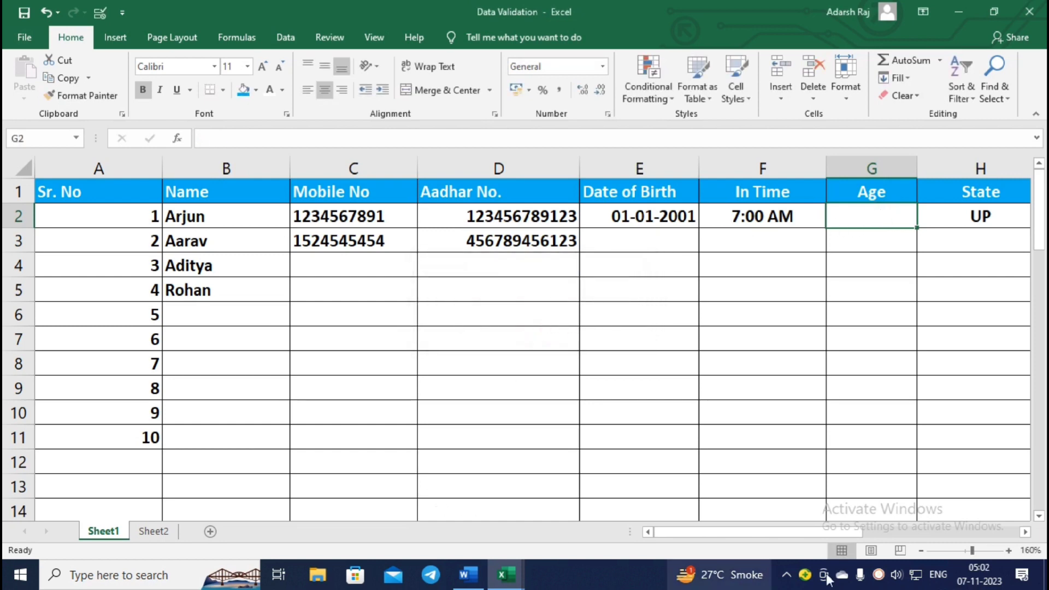
pyautogui.moveTo(744, 533); pyautogui.dragTo(848, 527)
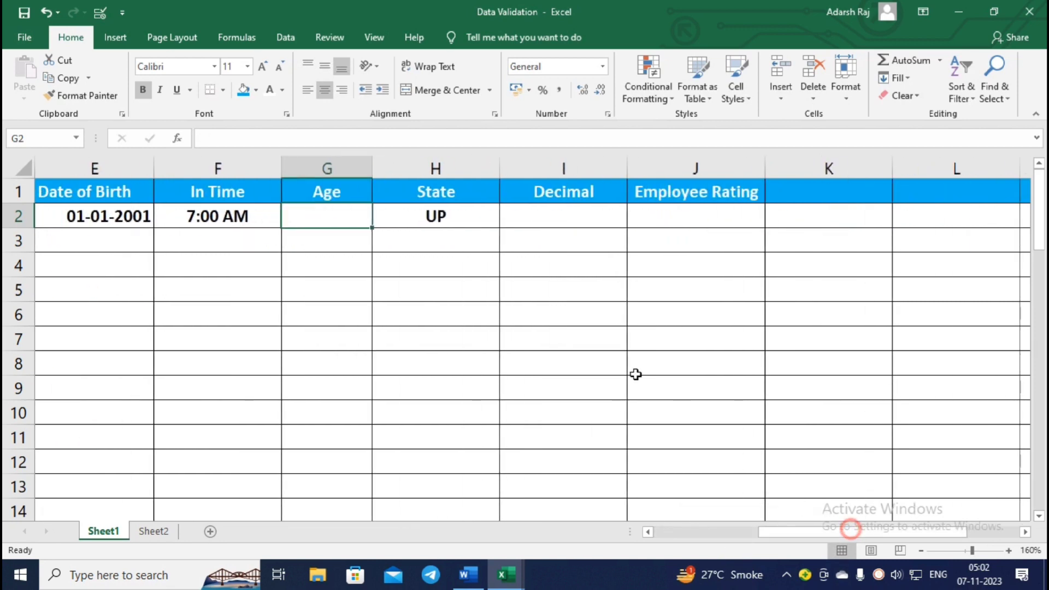
# Select the whole State column and extend its existing validation to the selection.
pyautogui.click(445, 188)
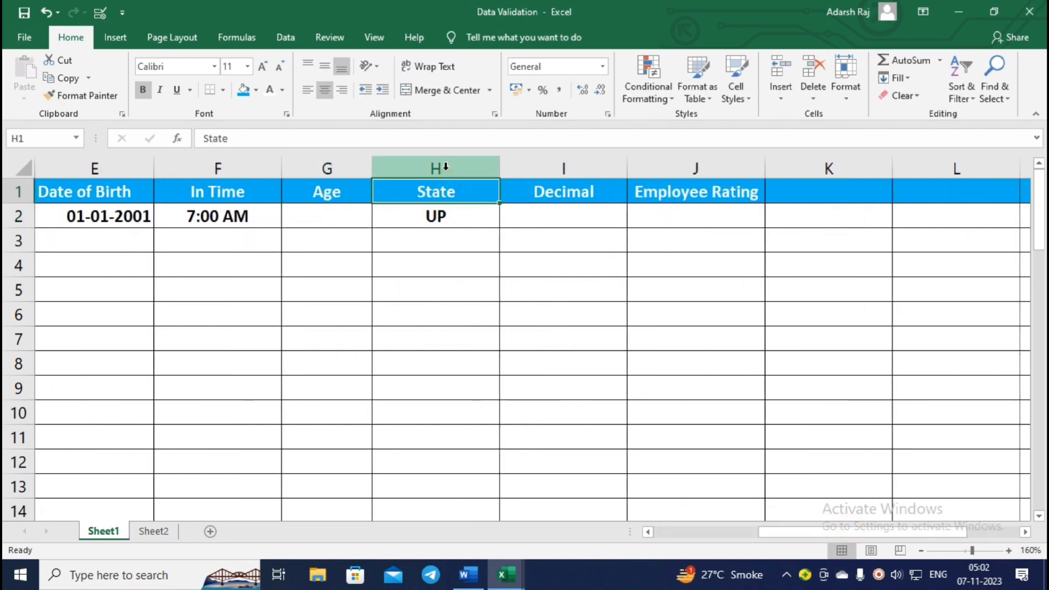
pyautogui.click(445, 167)
pyautogui.moveTo(428, 213); pyautogui.dragTo(437, 267)
pyautogui.click(470, 173)
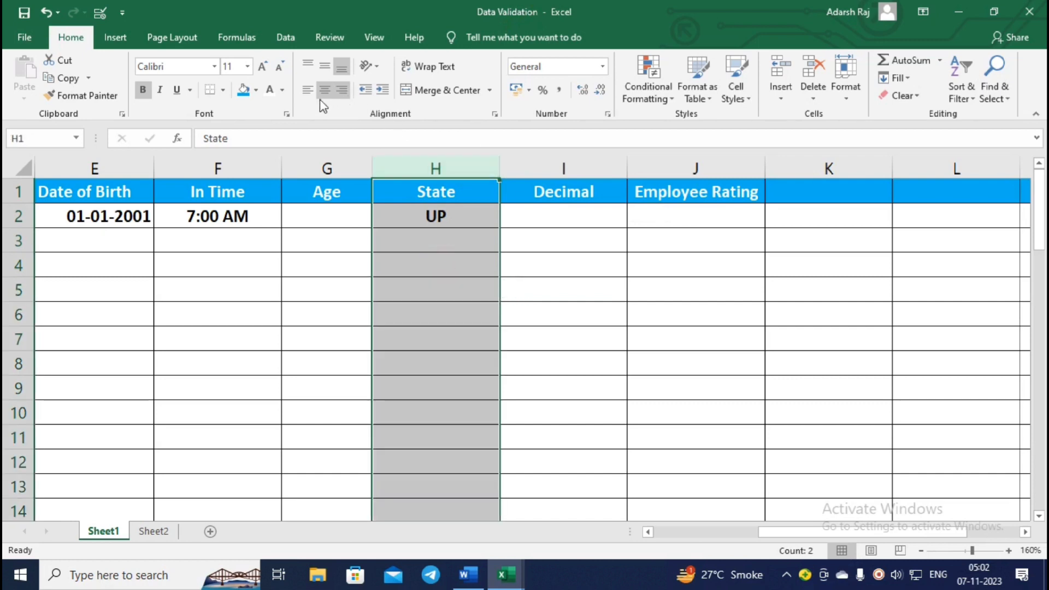
pyautogui.click(96, 11)
pyautogui.click(458, 330)
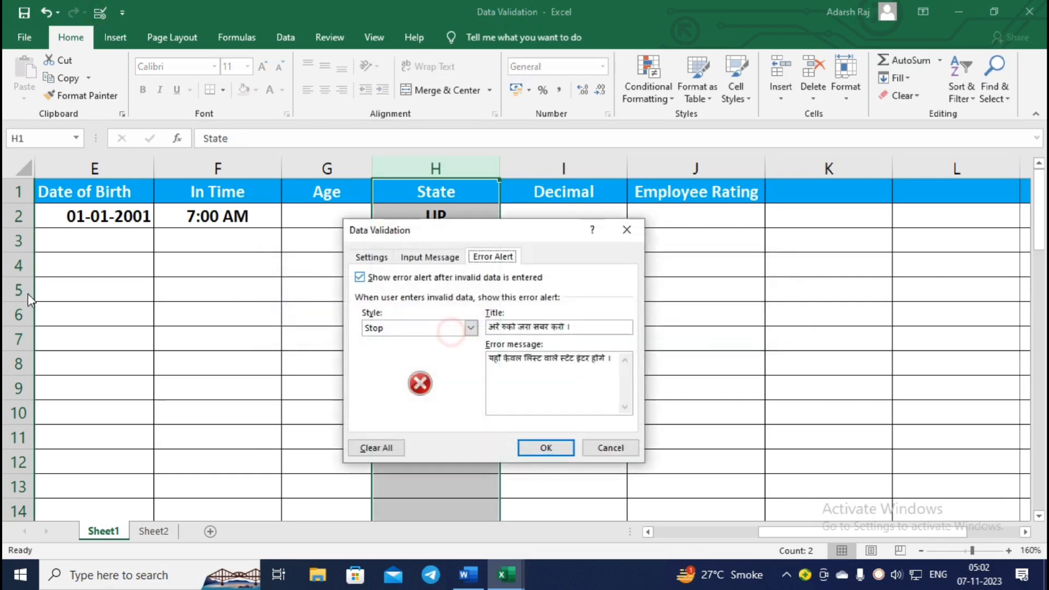
pyautogui.click(369, 257)
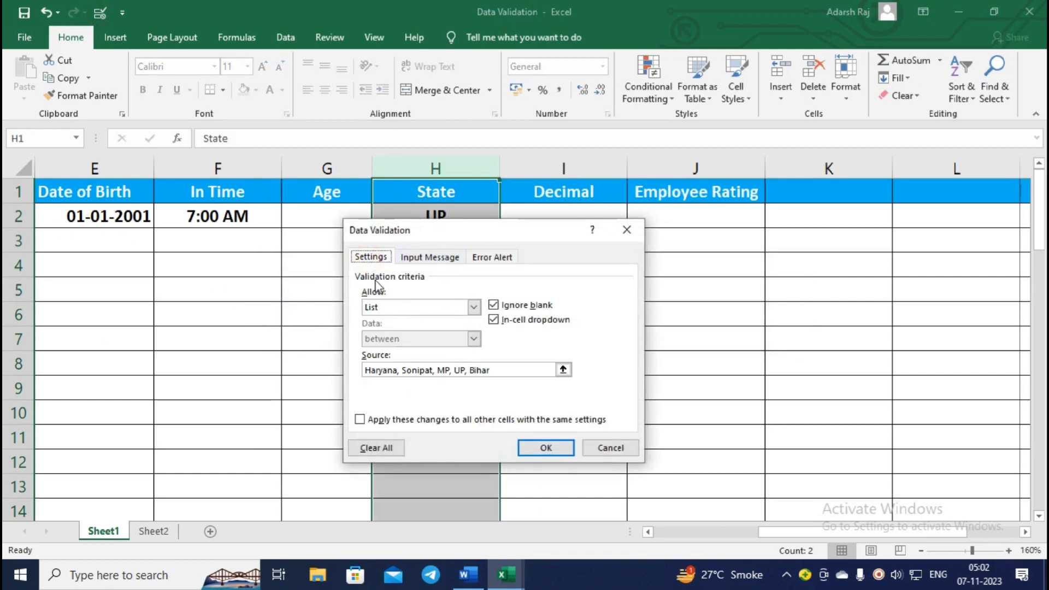
# Keep Allow: List and replace Sonipat with Gujarat in the state list source.
pyautogui.click(442, 308)
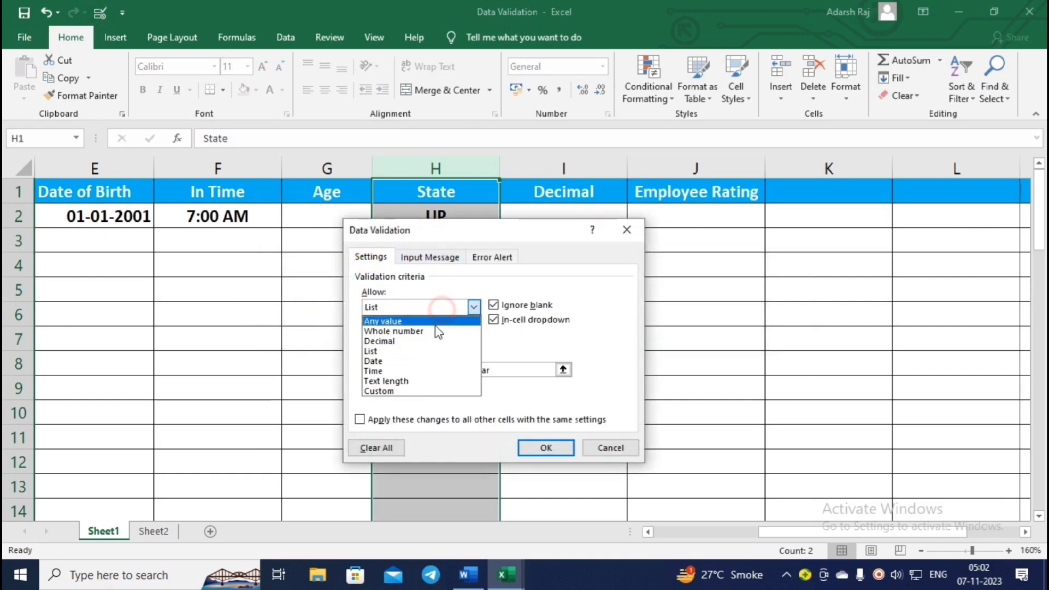
pyautogui.click(392, 352)
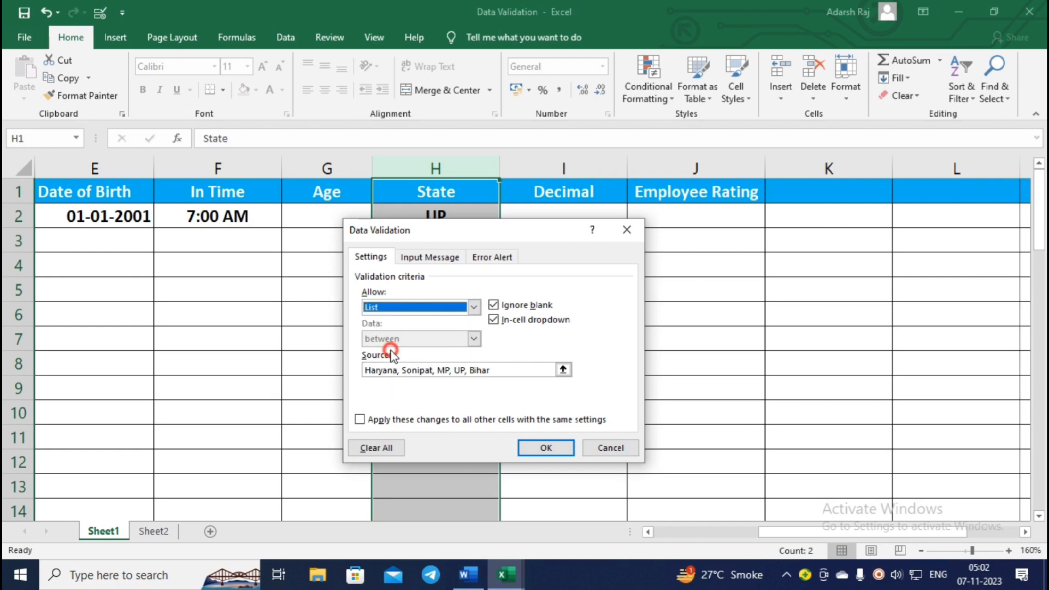
pyautogui.click(482, 370)
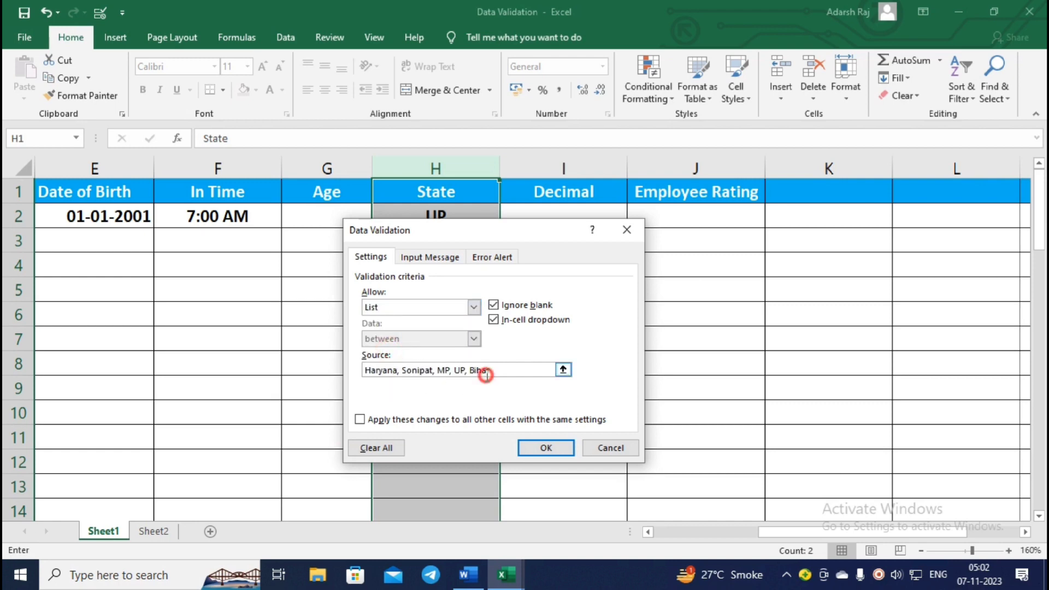
pyautogui.click(434, 369)
pyautogui.press('BackSpace')
pyautogui.press('BackSpace')
pyautogui.press('BackSpace')
pyautogui.press('BackSpace')
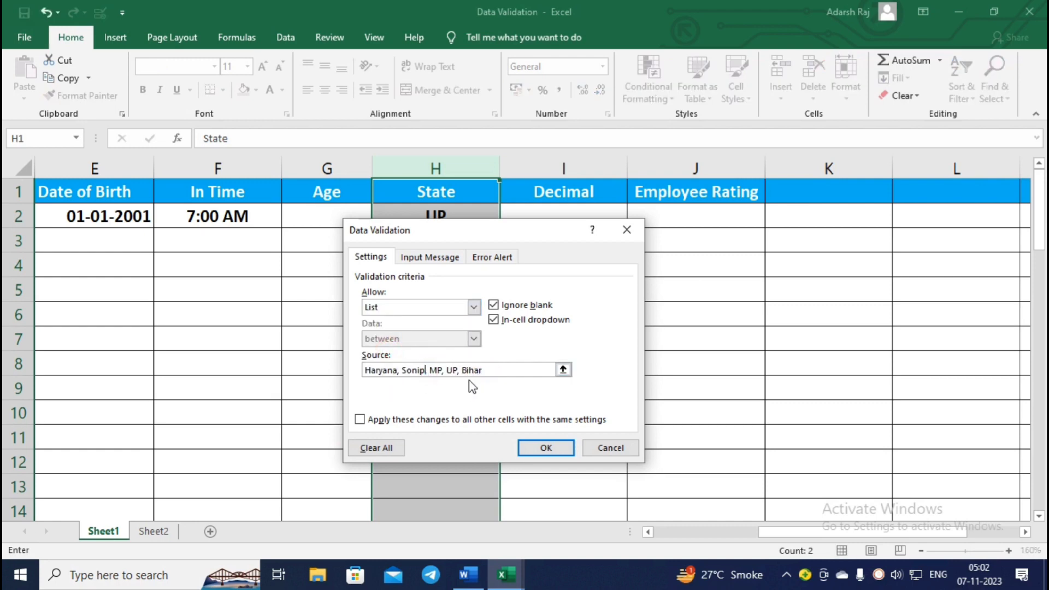
pyautogui.press('BackSpace')
pyautogui.press('BackSpace')
pyautogui.press('BackSpace')
pyautogui.press('BackSpace')
pyautogui.write('Guja')
pyautogui.write('rat')
pyautogui.click(398, 370)
pyautogui.click(500, 370)
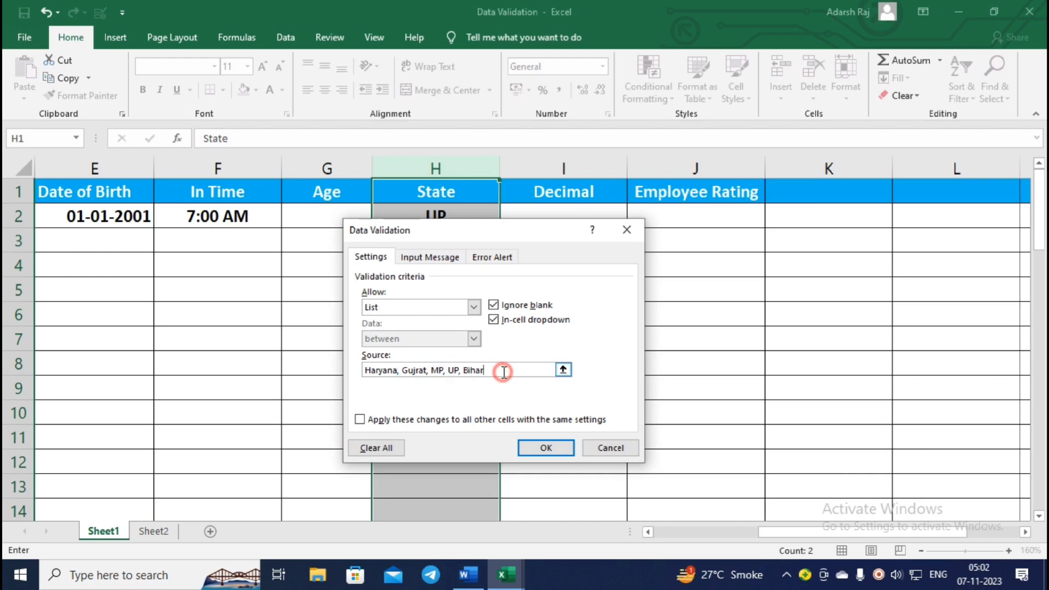
pyautogui.click(544, 447)
# Pick MP, Haryana and Bihar from the dropdowns in H3, H4 and H5.
pyautogui.click(464, 259)
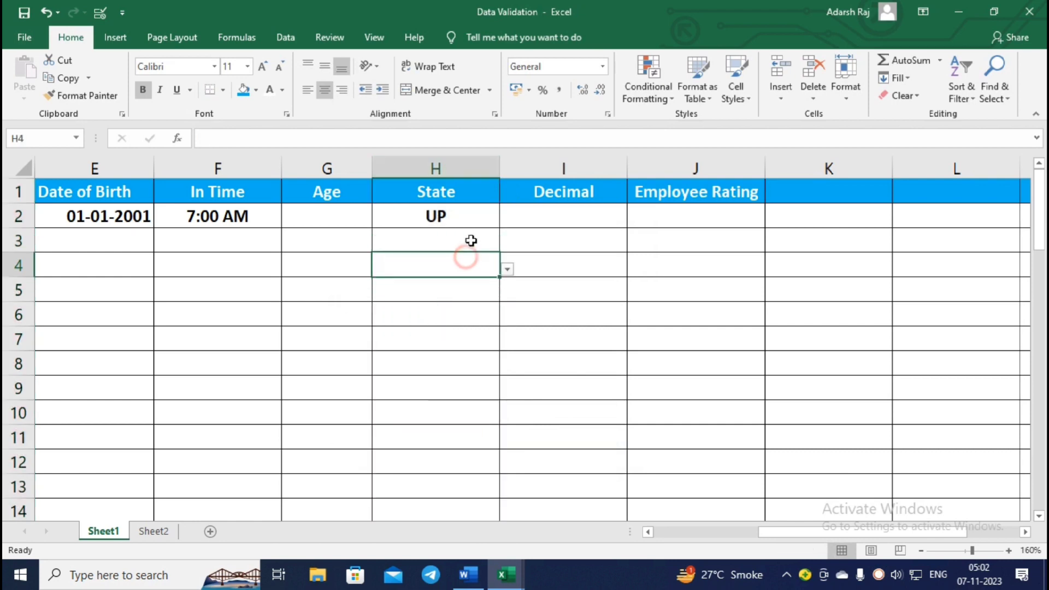
pyautogui.click(468, 240)
pyautogui.click(507, 245)
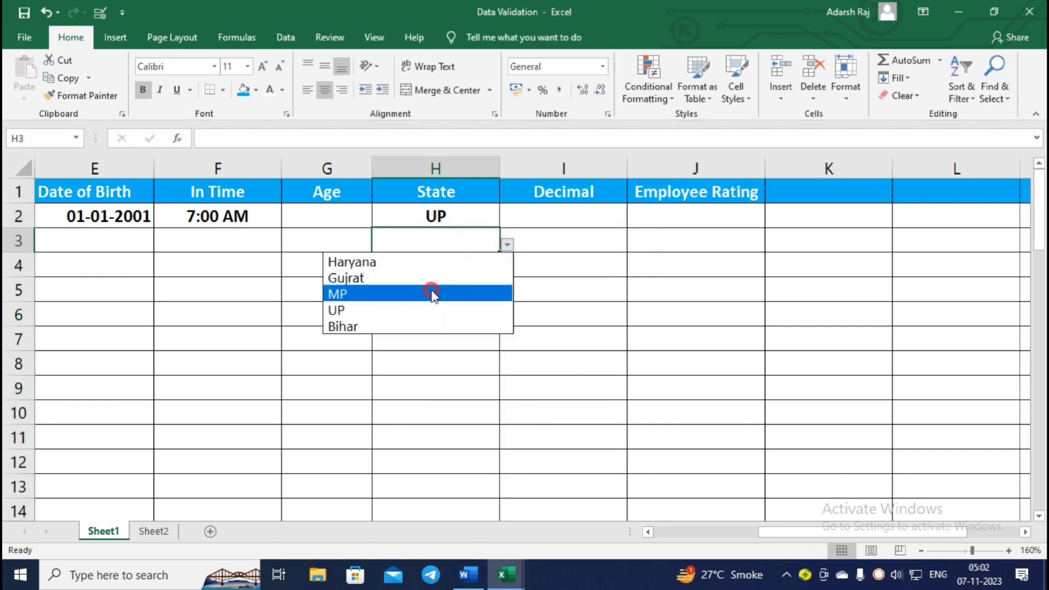
pyautogui.click(433, 293)
pyautogui.click(474, 265)
pyautogui.click(506, 269)
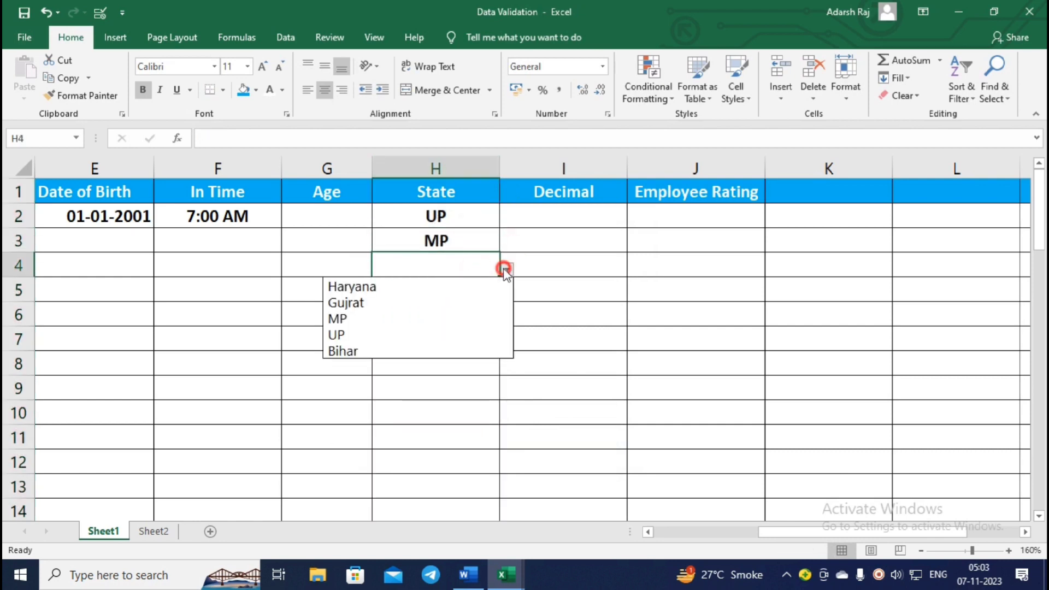
pyautogui.click(433, 288)
pyautogui.moveTo(466, 295); pyautogui.dragTo(508, 297)
pyautogui.click(484, 295)
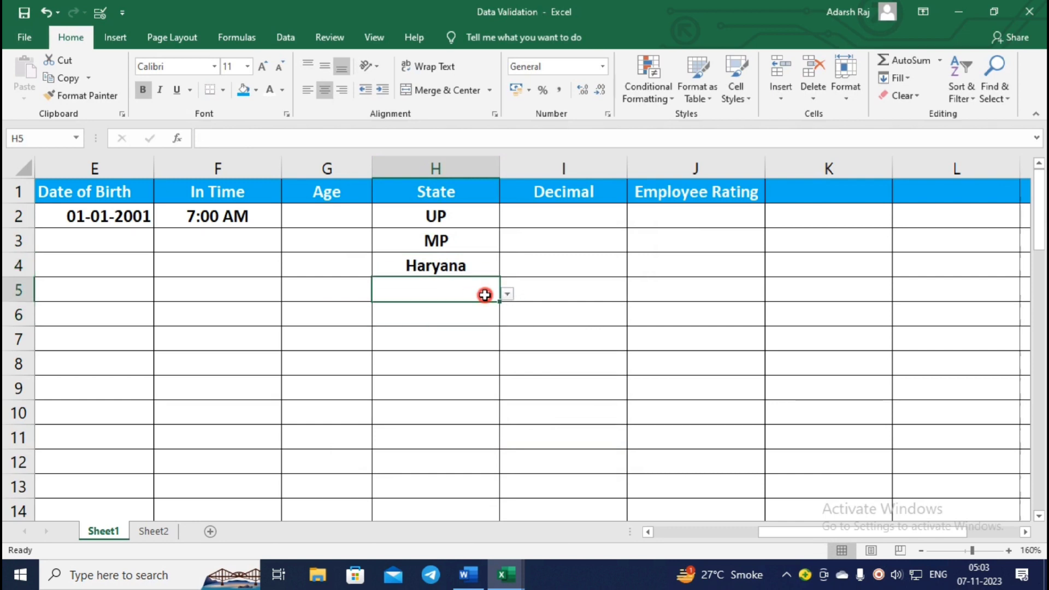
pyautogui.click(507, 295)
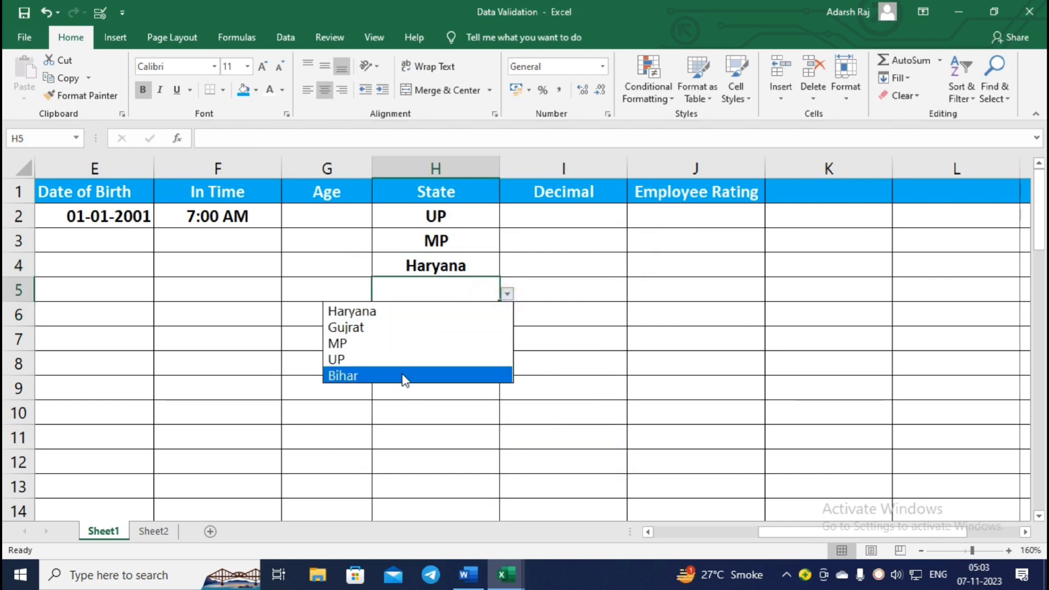
pyautogui.click(404, 375)
# Type Delhi in H6 and discard it when the validation rejects it.
pyautogui.press('Down')
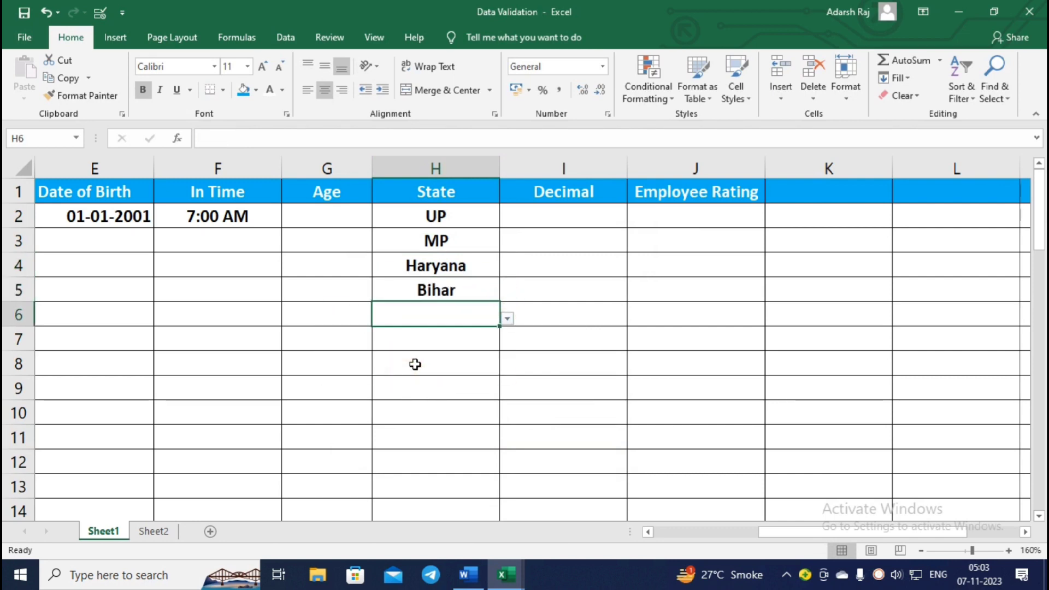
pyautogui.write('Delhi')
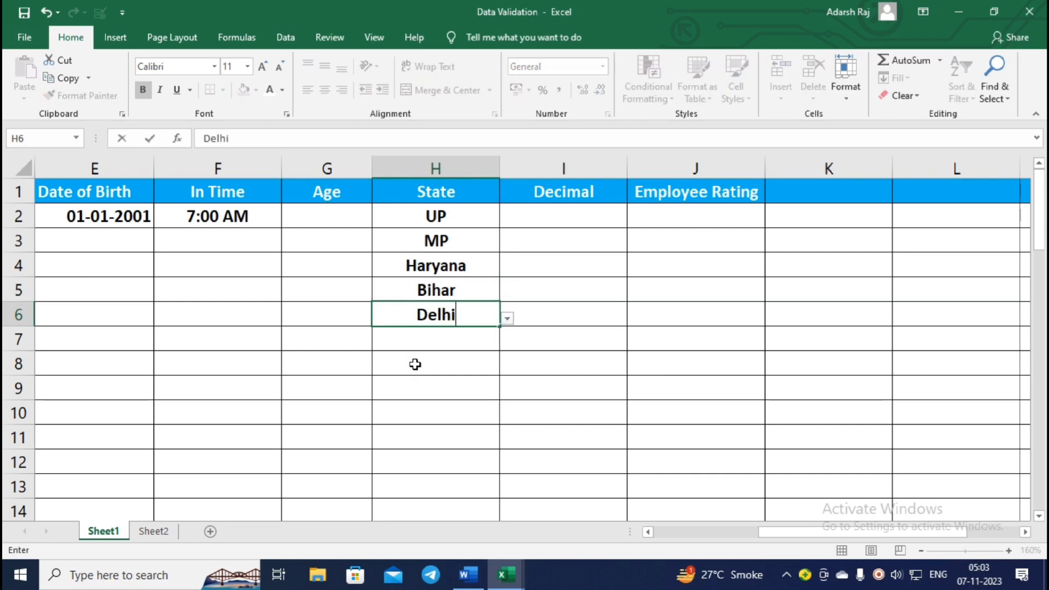
pyautogui.press('Return')
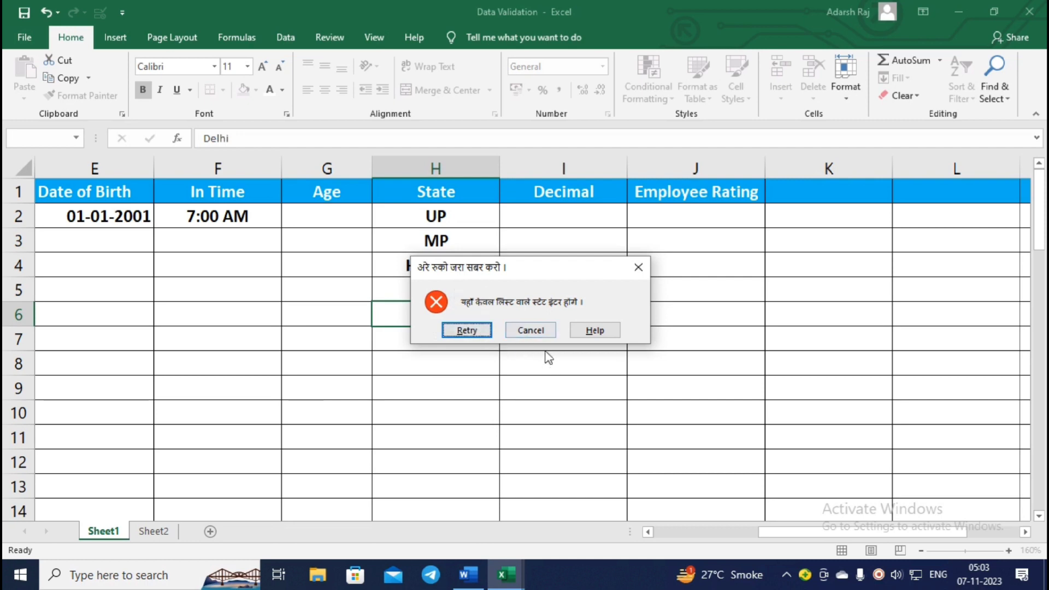
pyautogui.click(534, 330)
pyautogui.click(594, 215)
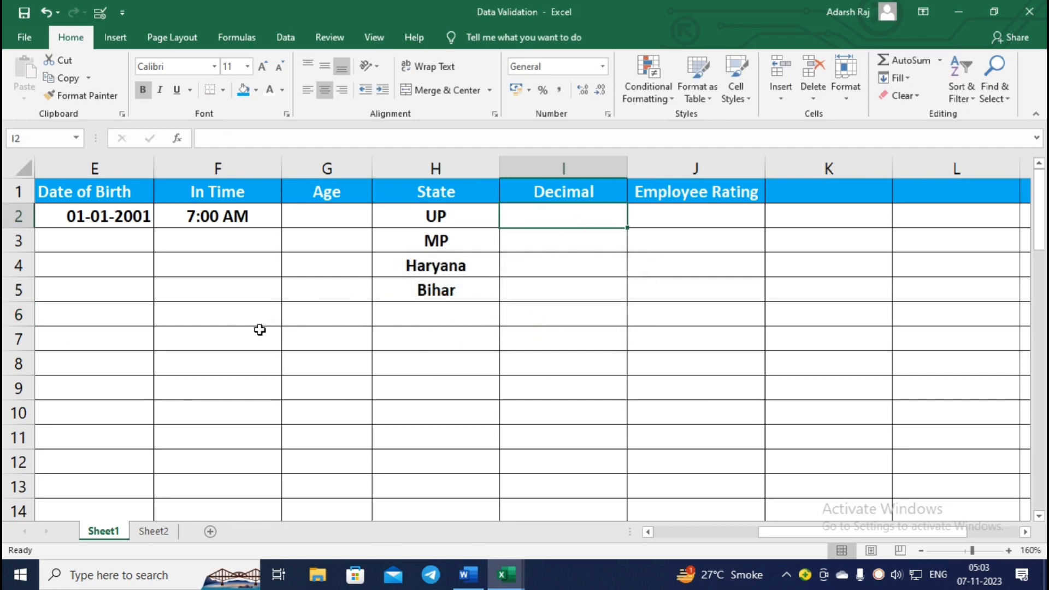
# Extend Data Validation to all of column I, keeping Decimal as the allowed type.
pyautogui.click(576, 171)
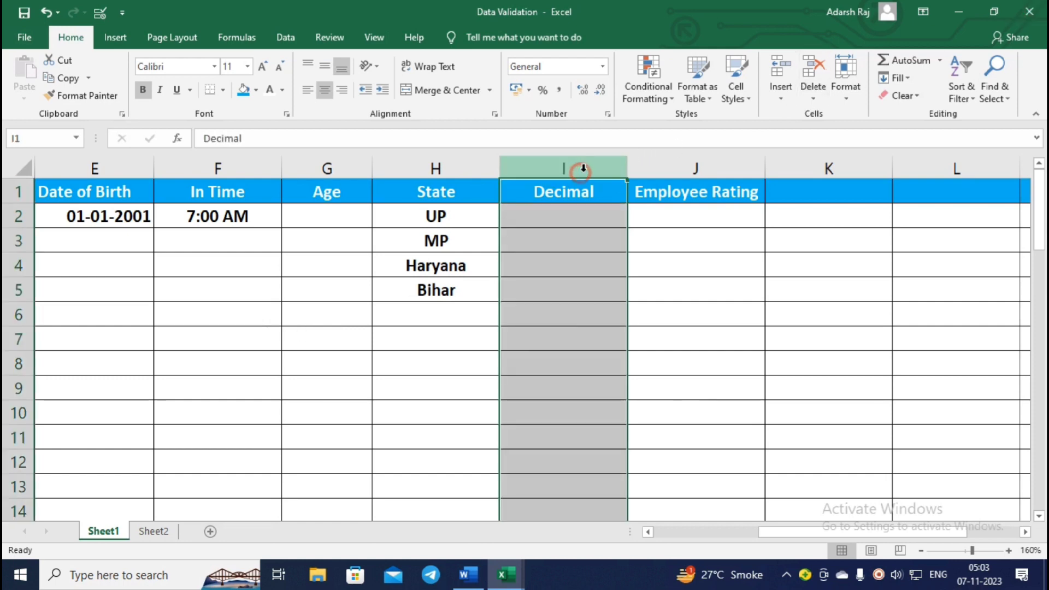
pyautogui.click(101, 13)
pyautogui.click(453, 328)
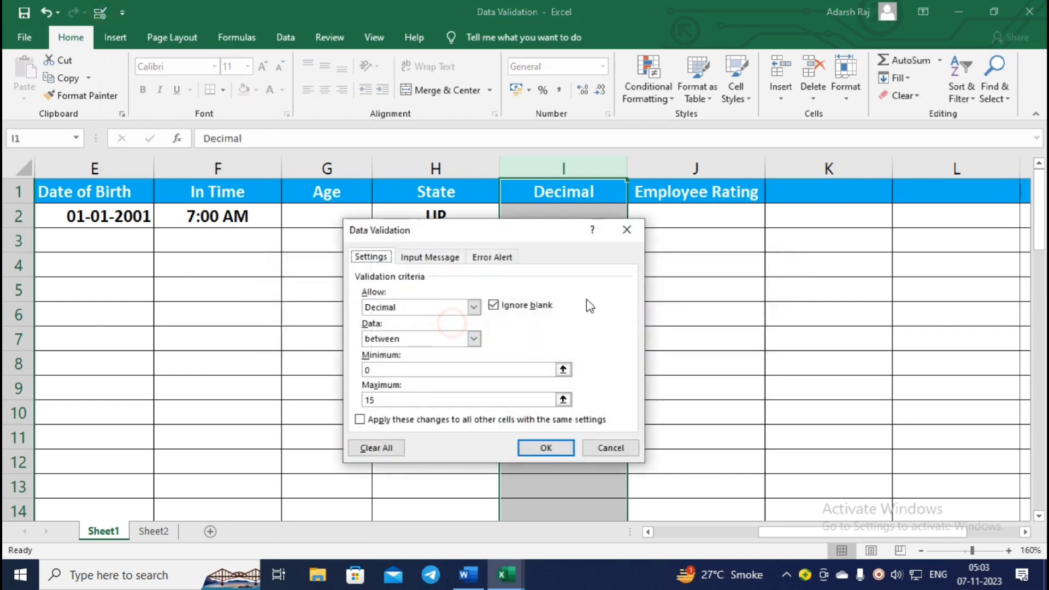
pyautogui.click(436, 307)
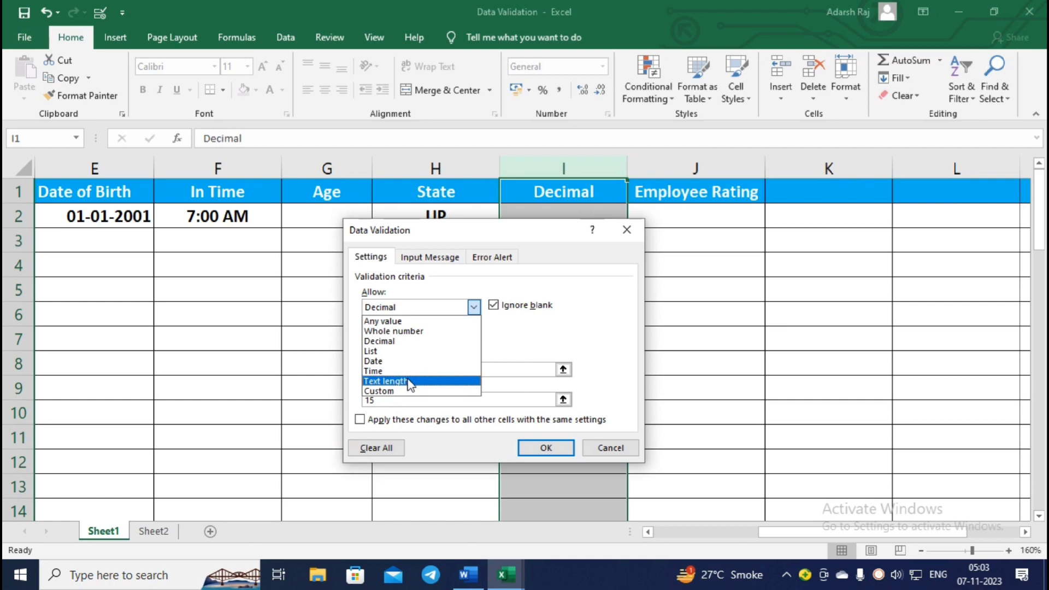
pyautogui.click(427, 340)
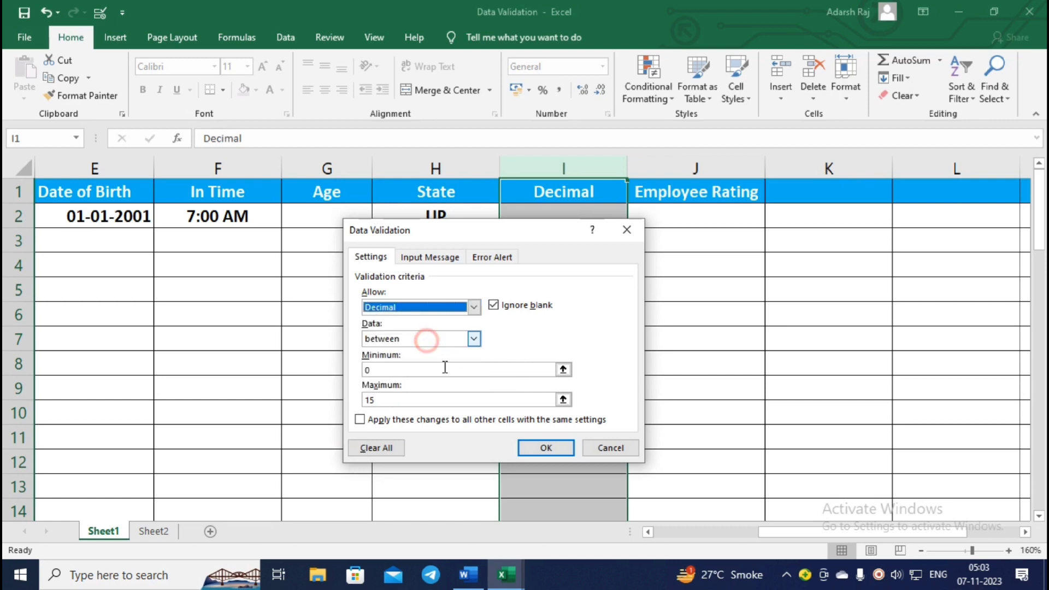
# Keep 'between', set the minimum to 1 and maximum to 10, and apply.
pyautogui.click(468, 338)
pyautogui.click(564, 344)
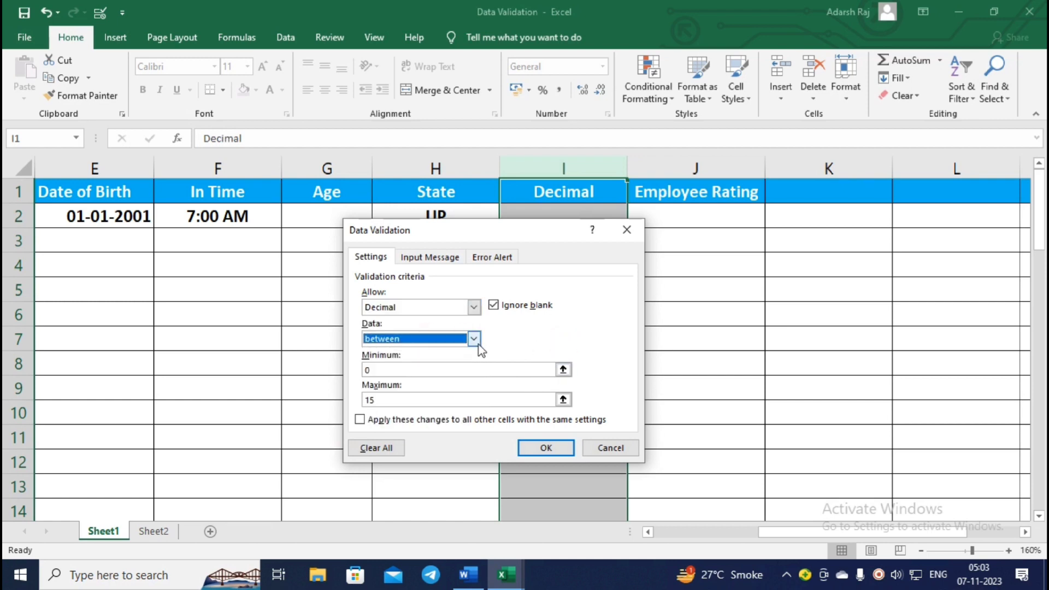
pyautogui.click(473, 339)
pyautogui.click(555, 343)
pyautogui.click(477, 336)
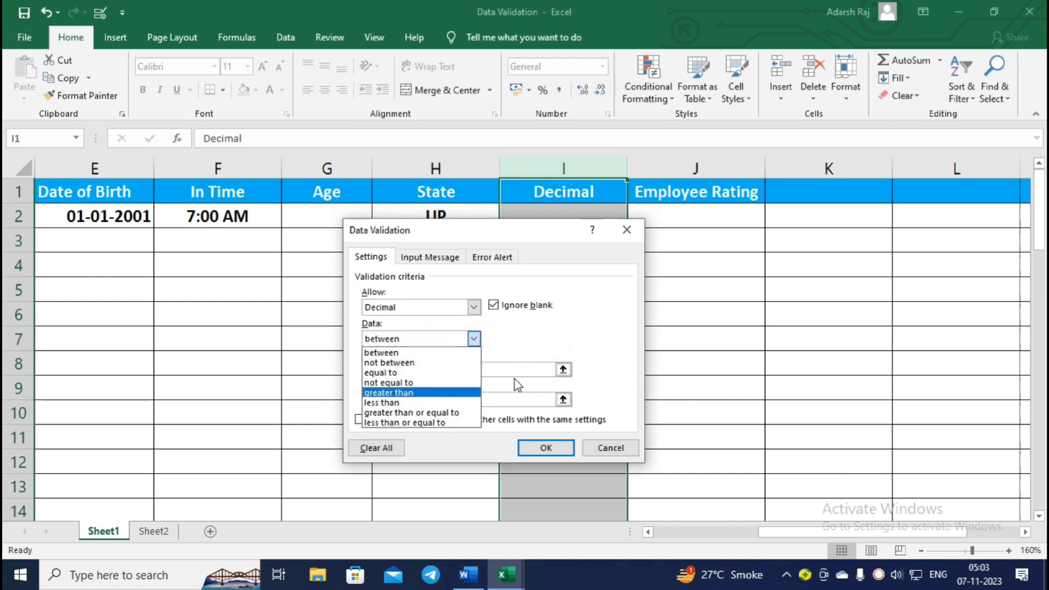
pyautogui.click(542, 343)
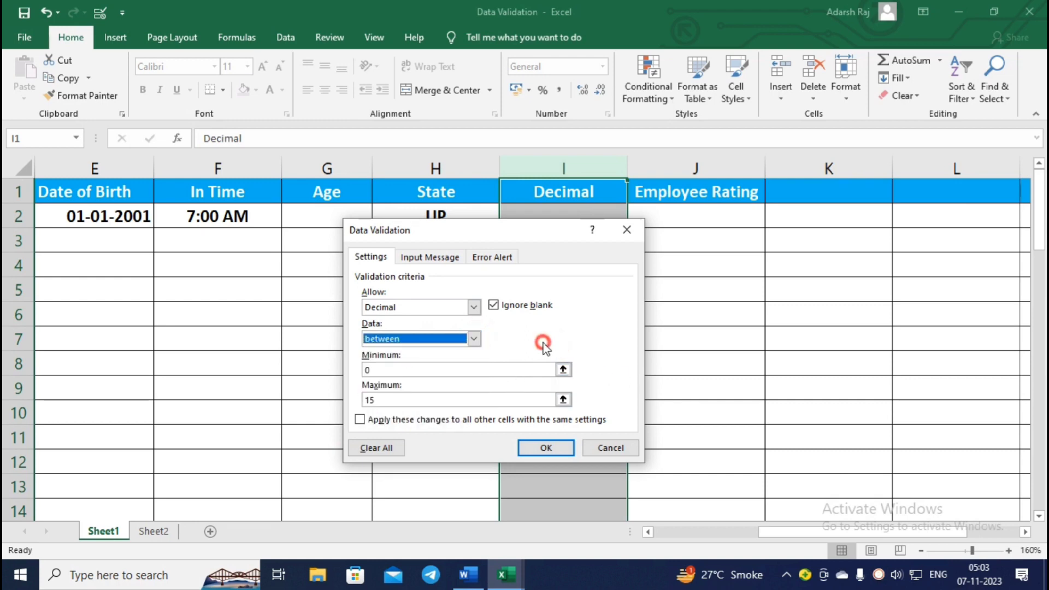
pyautogui.click(393, 370)
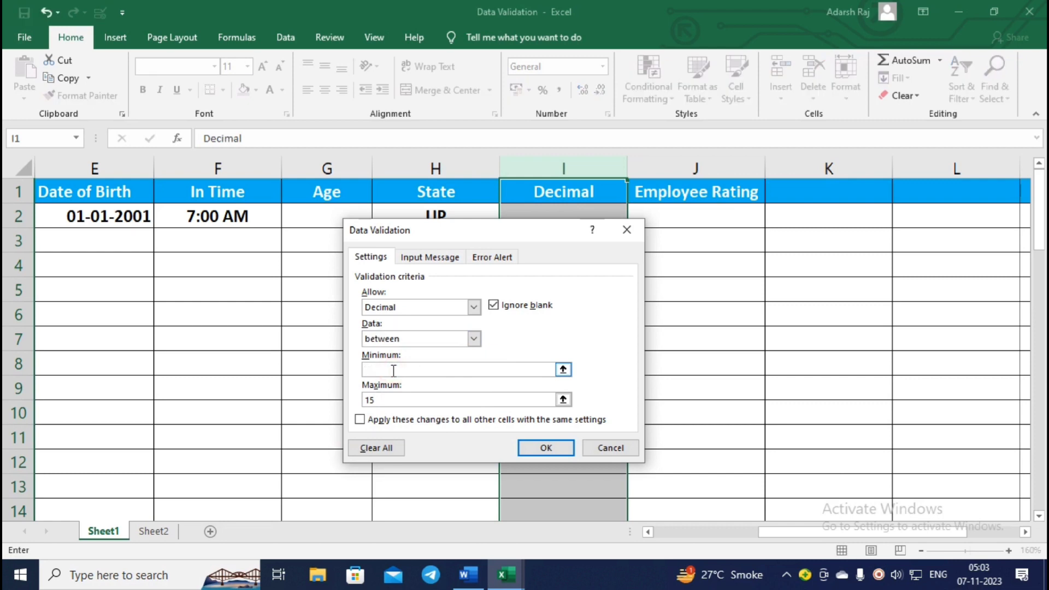
pyautogui.doubleClick(377, 399)
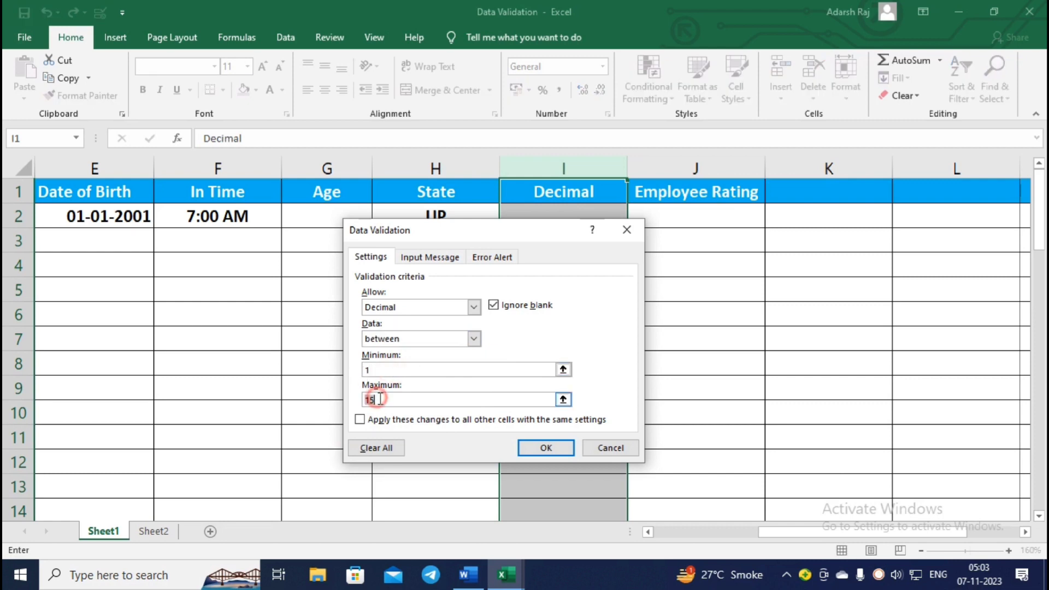
pyautogui.press('BackSpace')
pyautogui.click(560, 447)
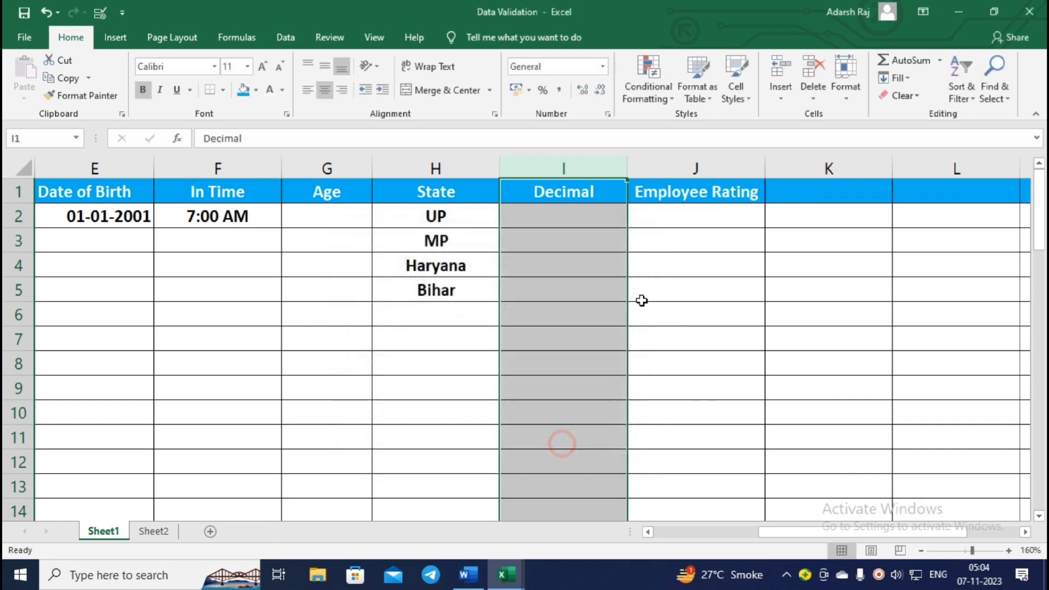
# Enter 1.1, 1.2 and 2.2 in I2, I3 and I4.
pyautogui.click(575, 225)
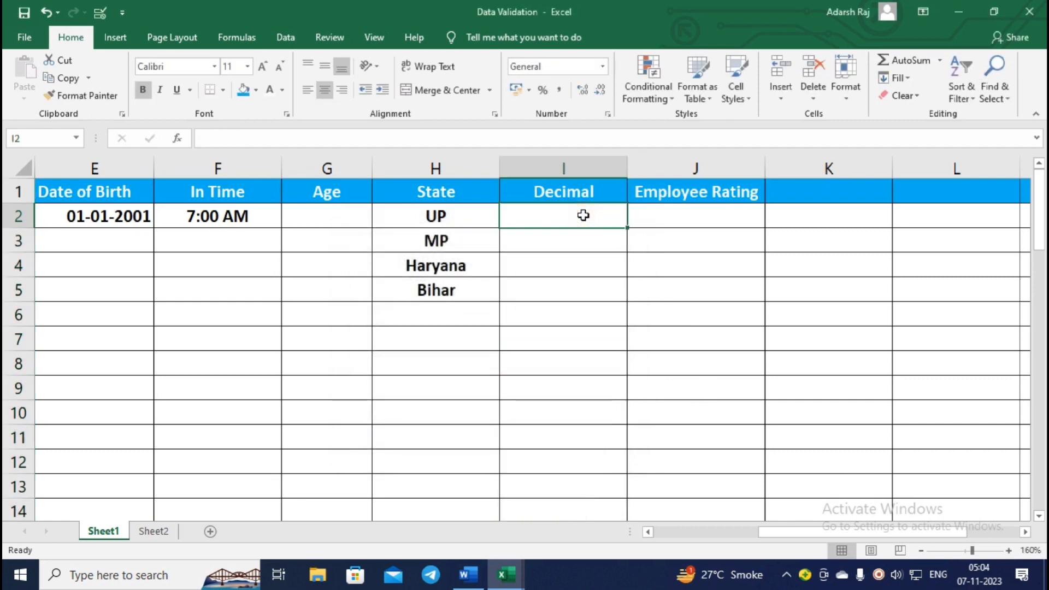
pyautogui.write('1.1')
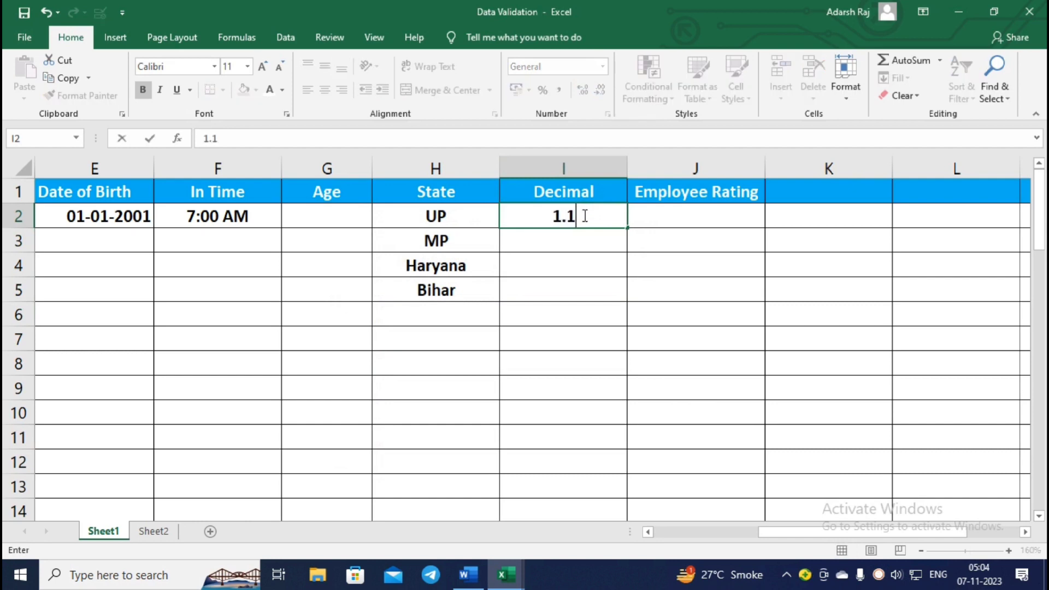
pyautogui.press('Return')
pyautogui.write('1.2')
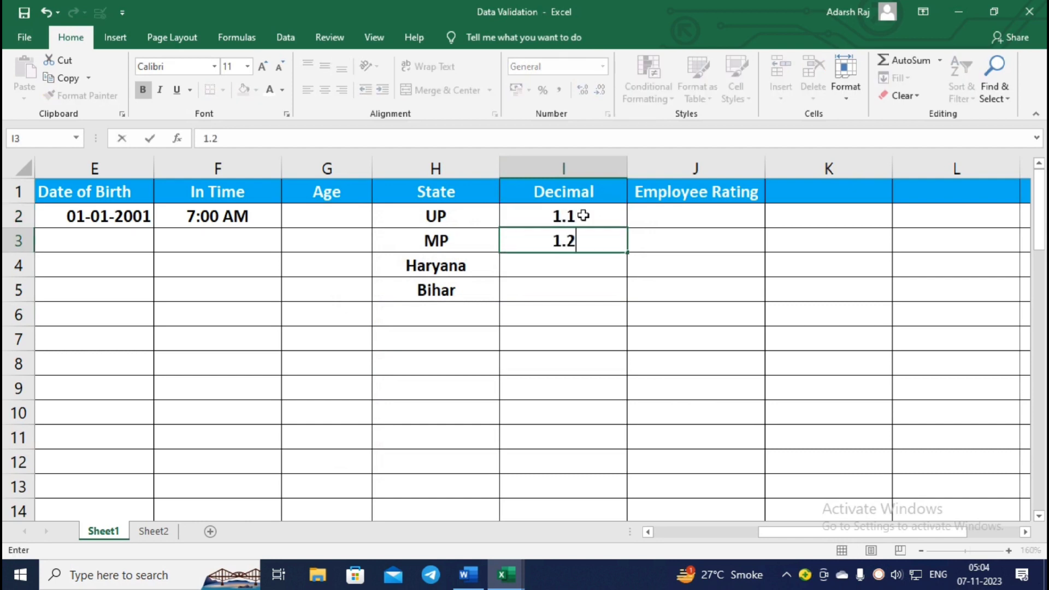
pyautogui.press('Return')
pyautogui.write('2.2')
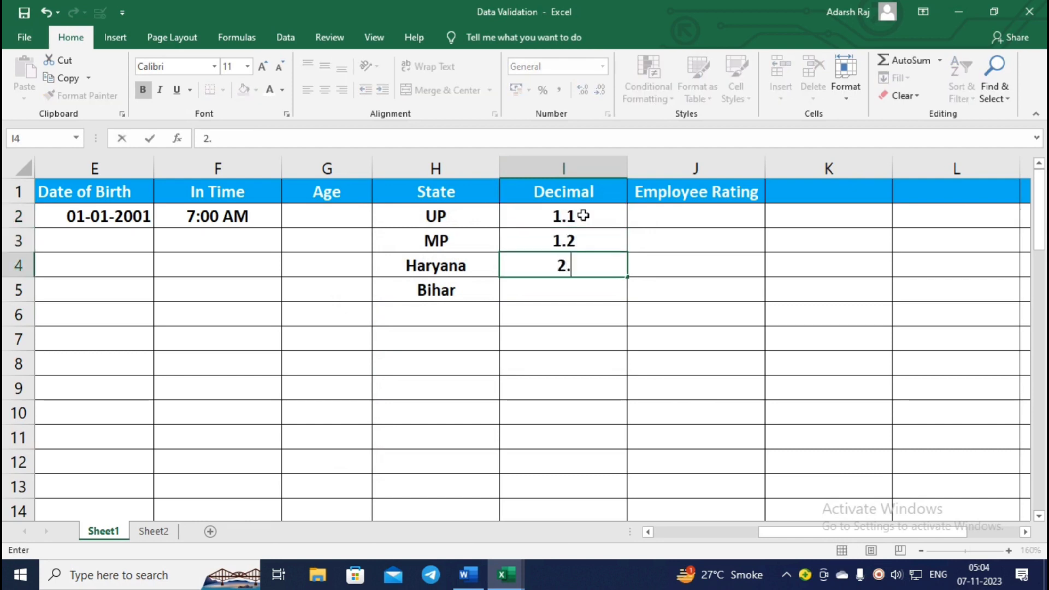
pyautogui.press('Return')
# Try 10.5 in I5, cancel the rejection, and select I2:I4.
pyautogui.write('10.5')
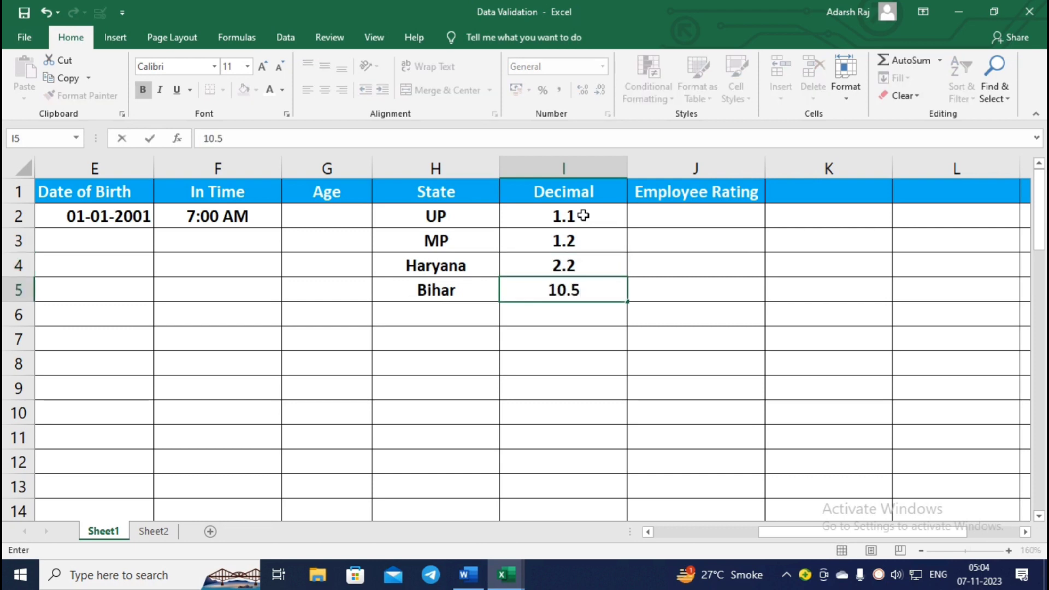
pyautogui.press('Return')
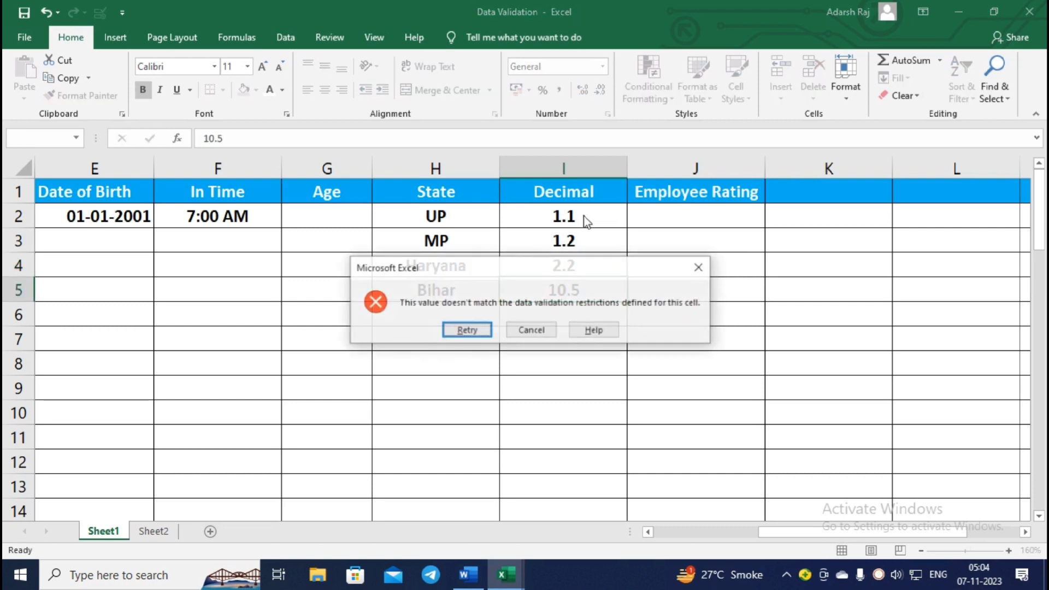
pyautogui.click(541, 329)
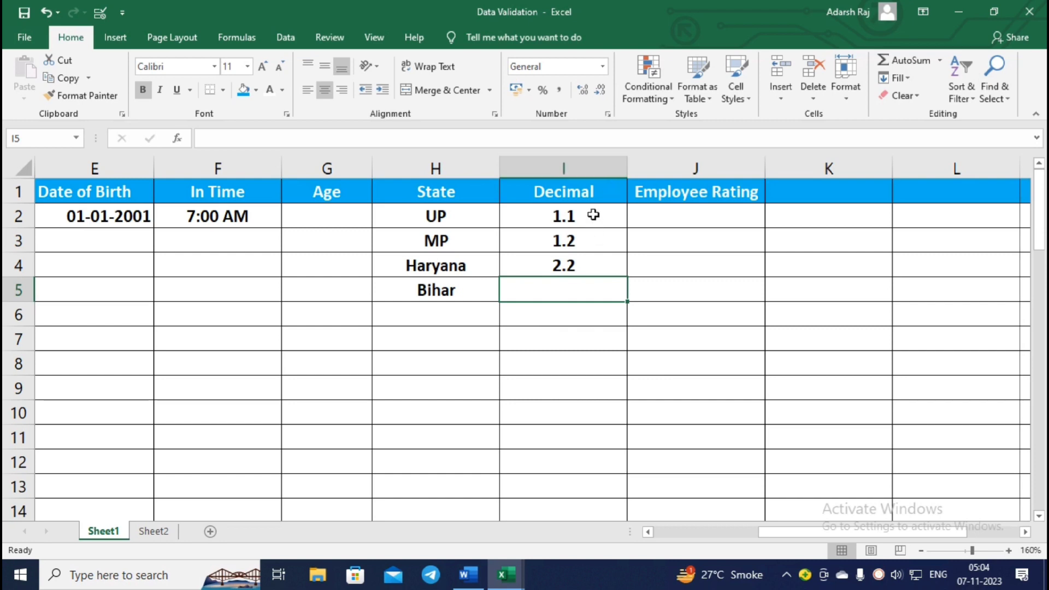
pyautogui.moveTo(593, 215); pyautogui.dragTo(578, 270)
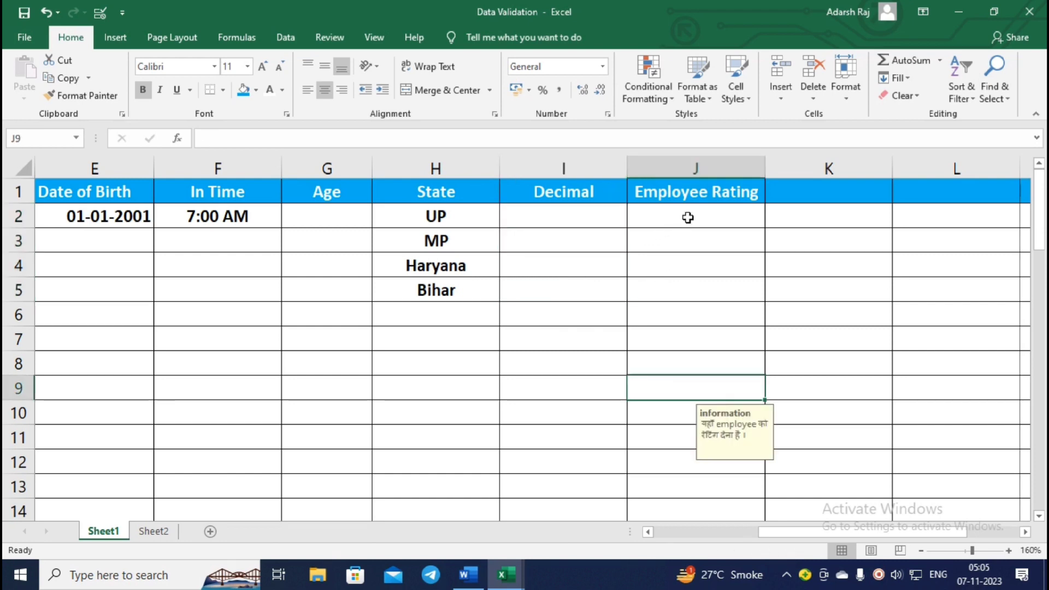
# Check the 'information' input message on J2, J5, J4 and J7, then open column J's validation.
pyautogui.click(687, 217)
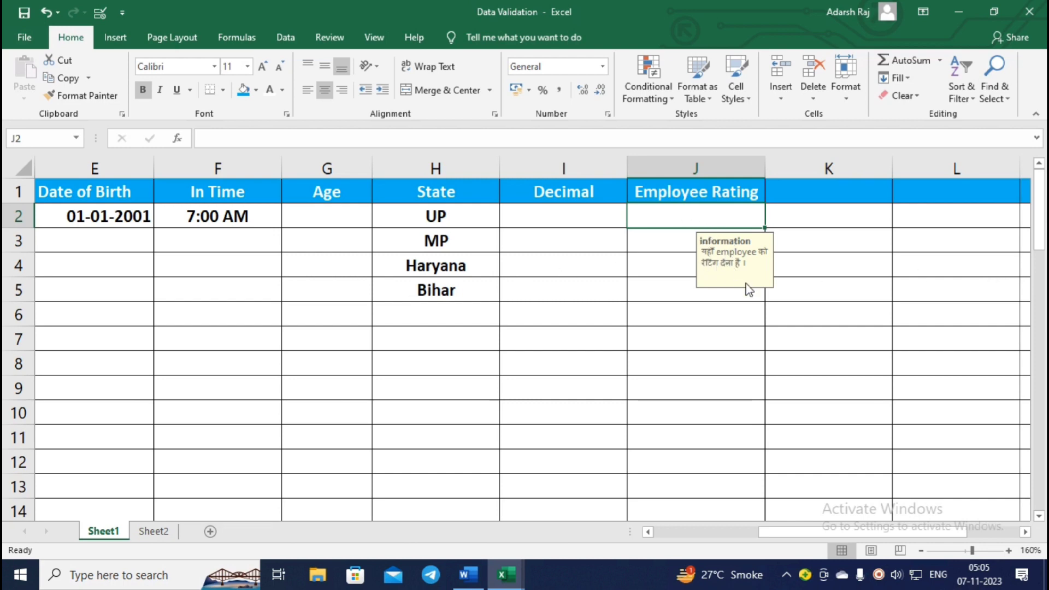
pyautogui.click(699, 296)
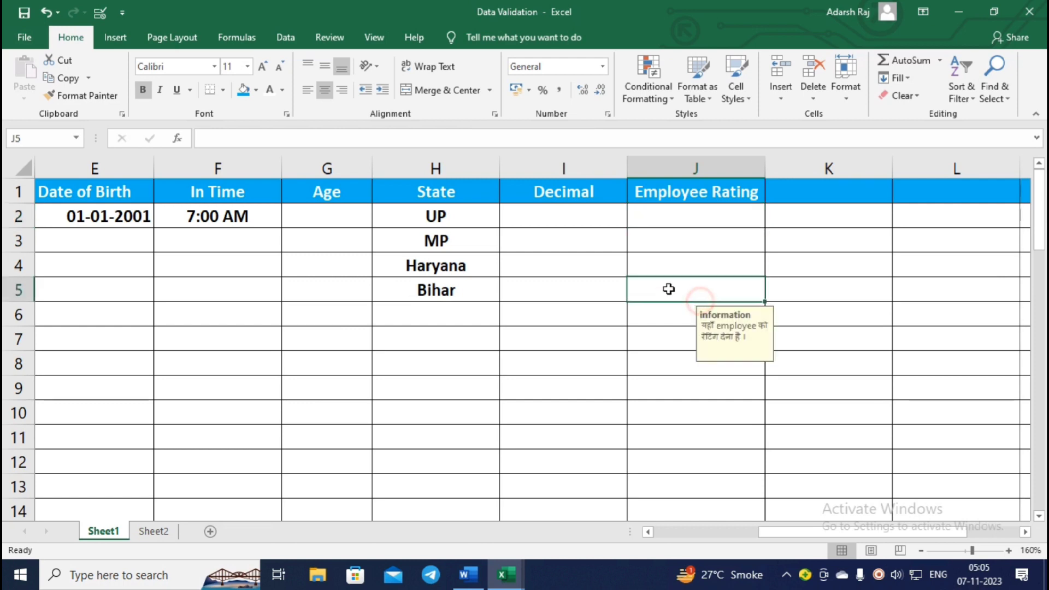
pyautogui.click(679, 264)
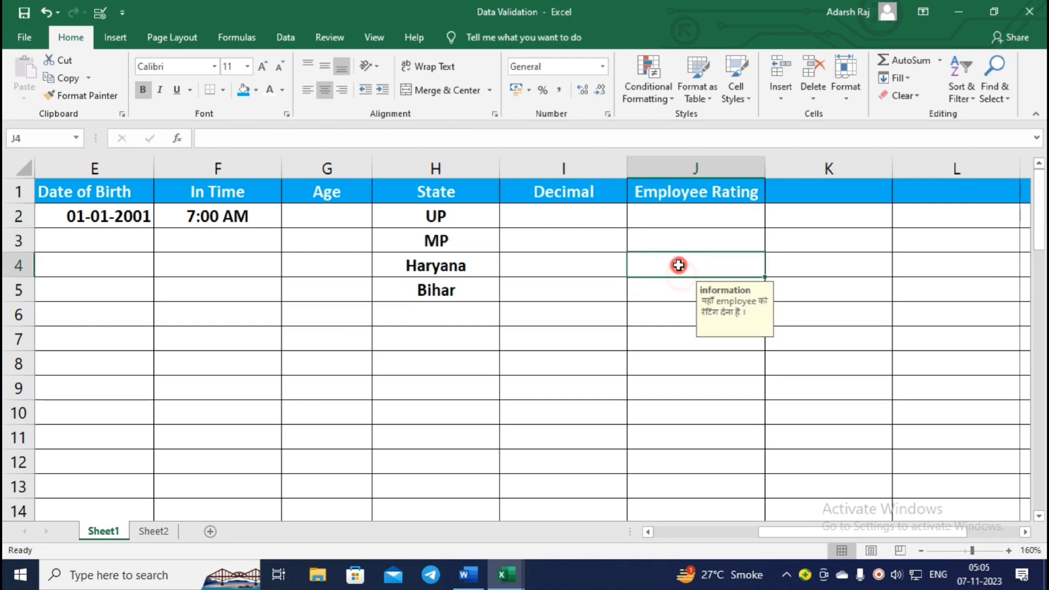
pyautogui.click(667, 338)
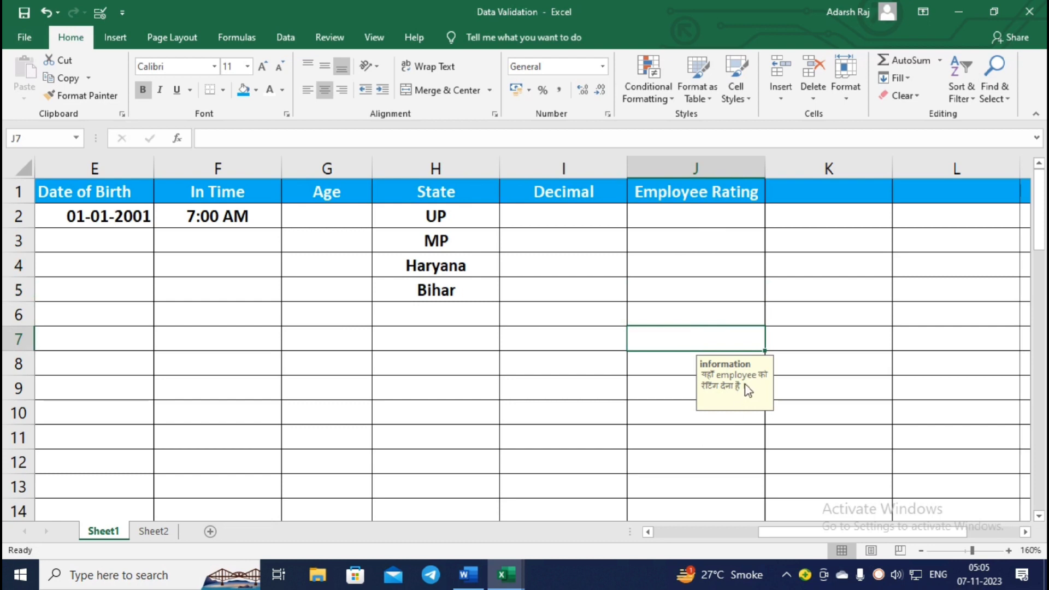
pyautogui.click(710, 165)
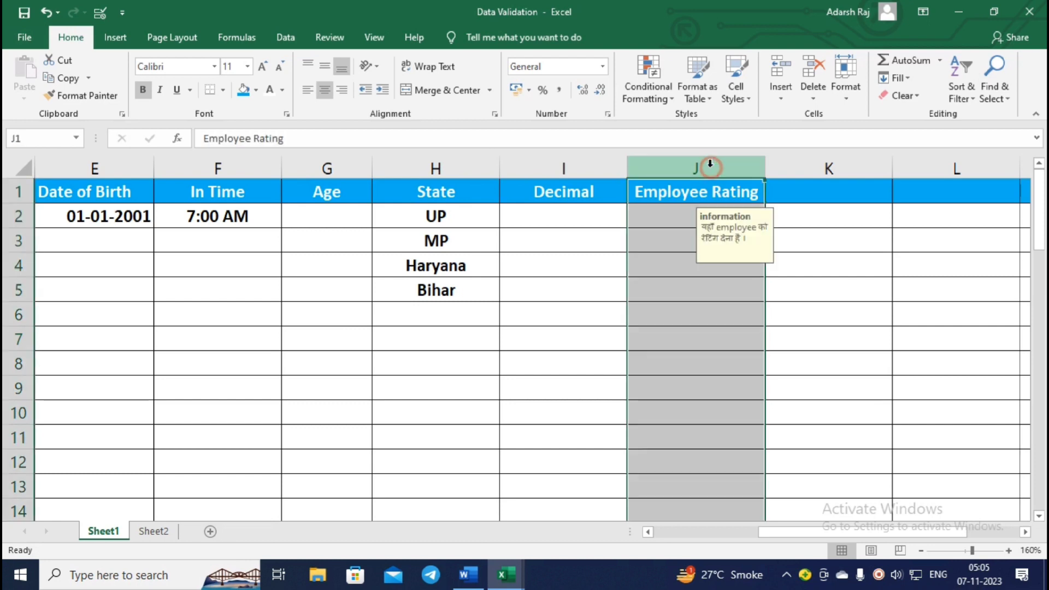
pyautogui.click(102, 18)
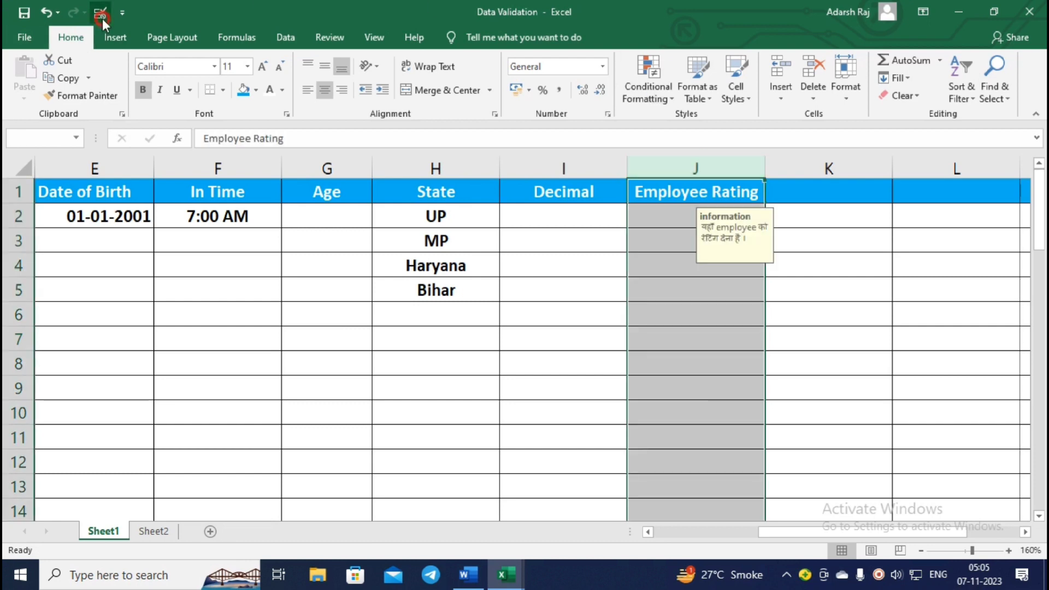
# Set column J's input message to 'यहाँ केवल एम्प्लायी को रेटिंग देना है' under title information.
pyautogui.click(497, 332)
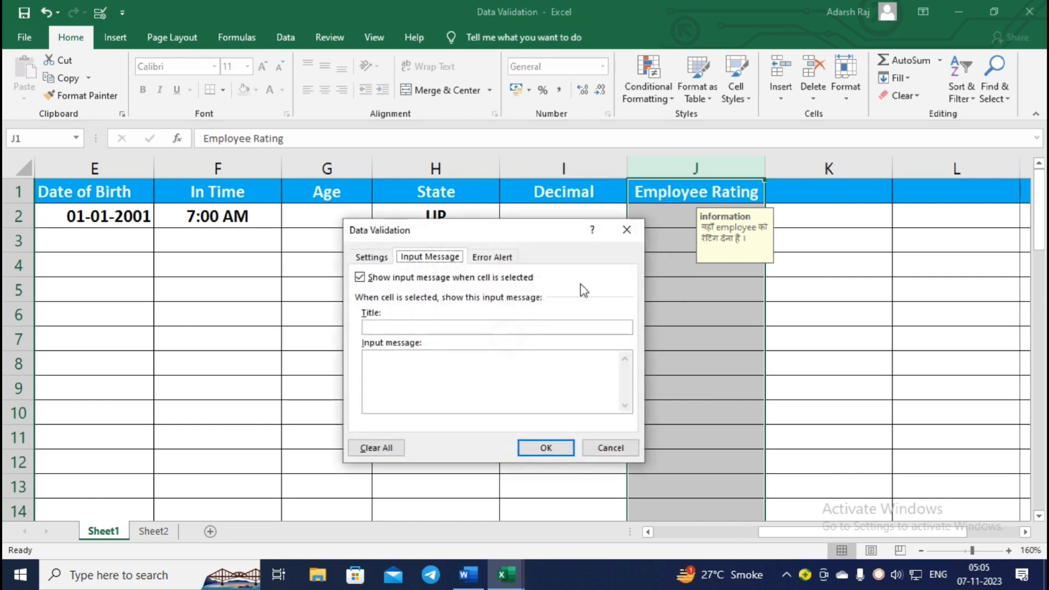
pyautogui.click(423, 328)
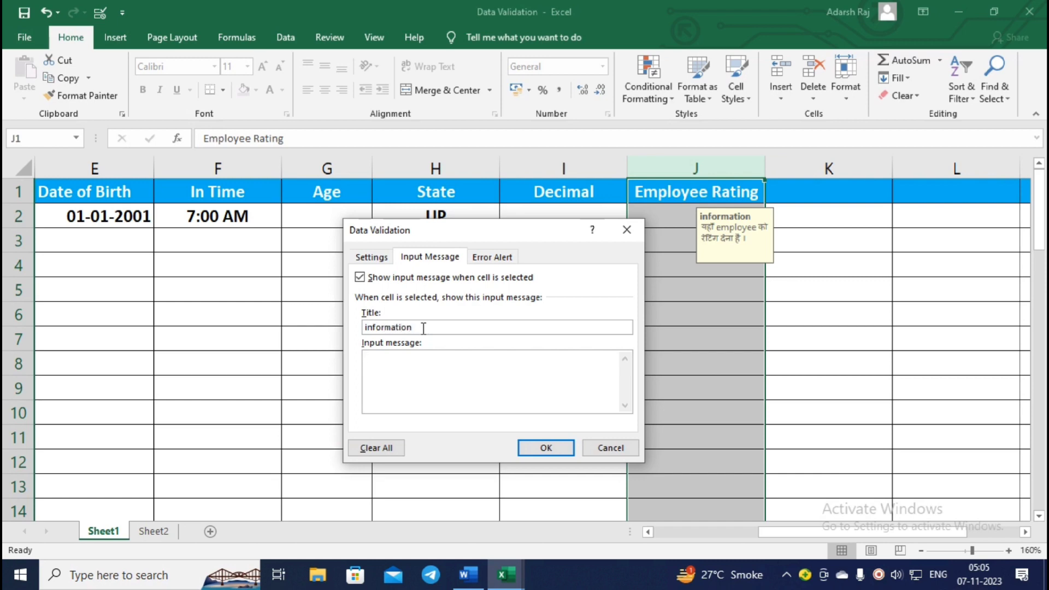
pyautogui.press('Tab')
pyautogui.hotkey('alt', 'shift')
pyautogui.write('yhan')
pyautogui.press('BackSpace')
pyautogui.press('BackSpace')
pyautogui.press('BackSpace')
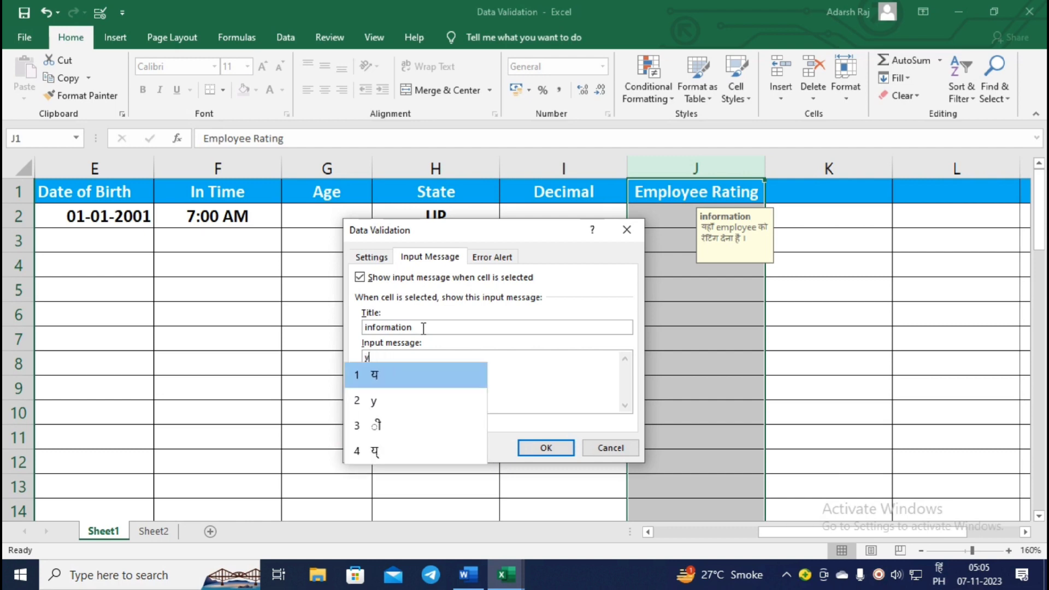
pyautogui.write('hyan')
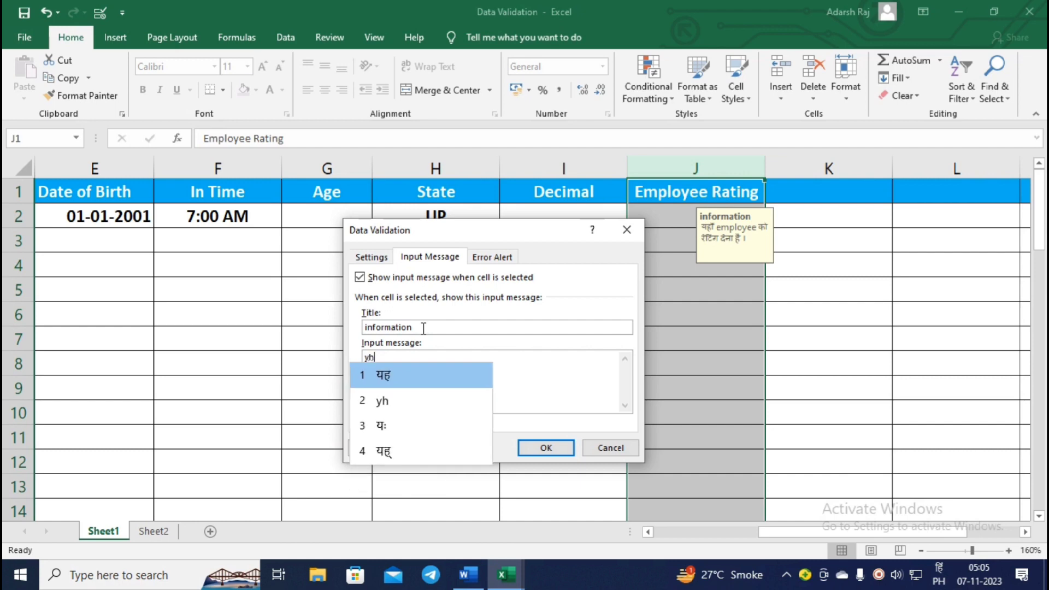
pyautogui.press('BackSpace')
pyautogui.press('BackSpace')
pyautogui.press('BackSpace')
pyautogui.press('BackSpace')
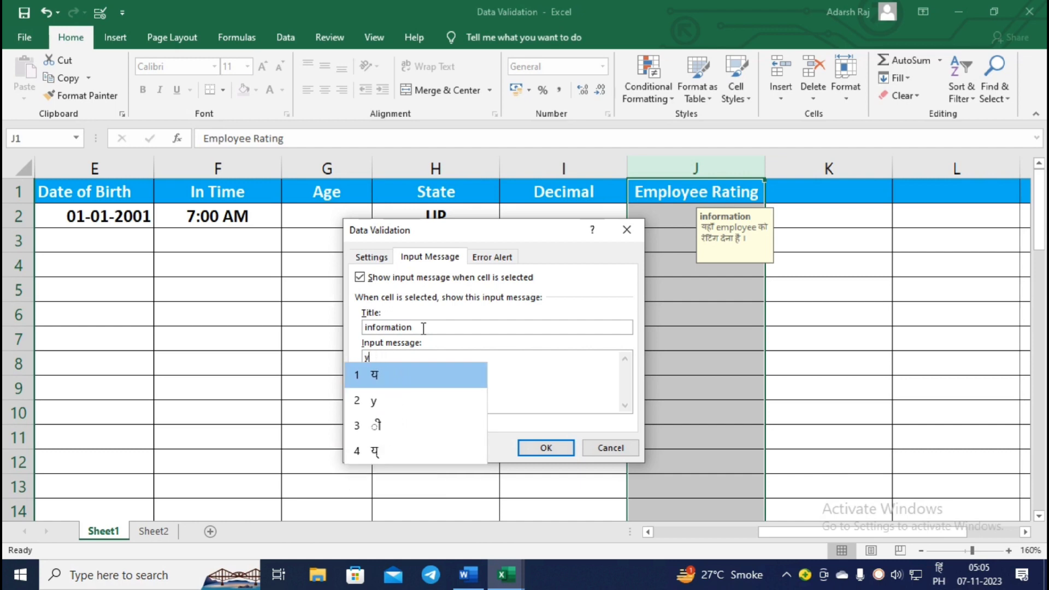
pyautogui.write('a')
pyautogui.write('n kev')
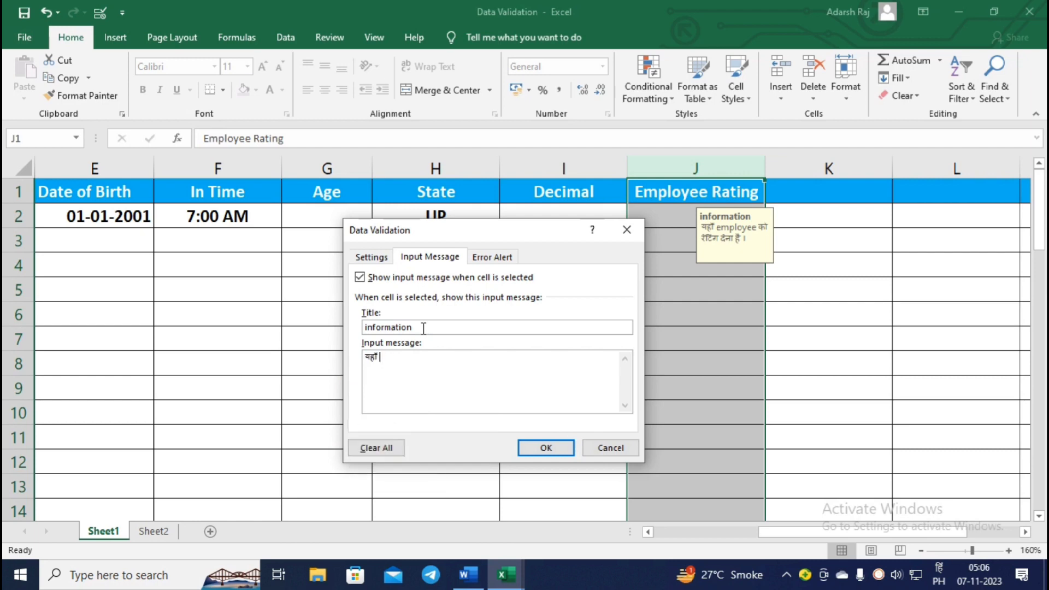
pyautogui.write('al ')
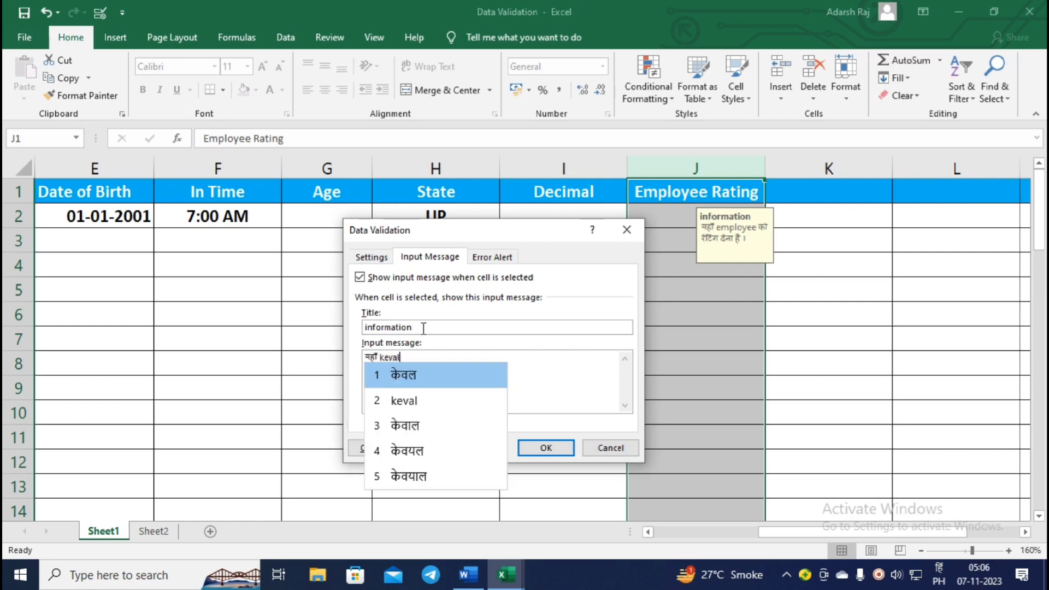
pyautogui.write('empl')
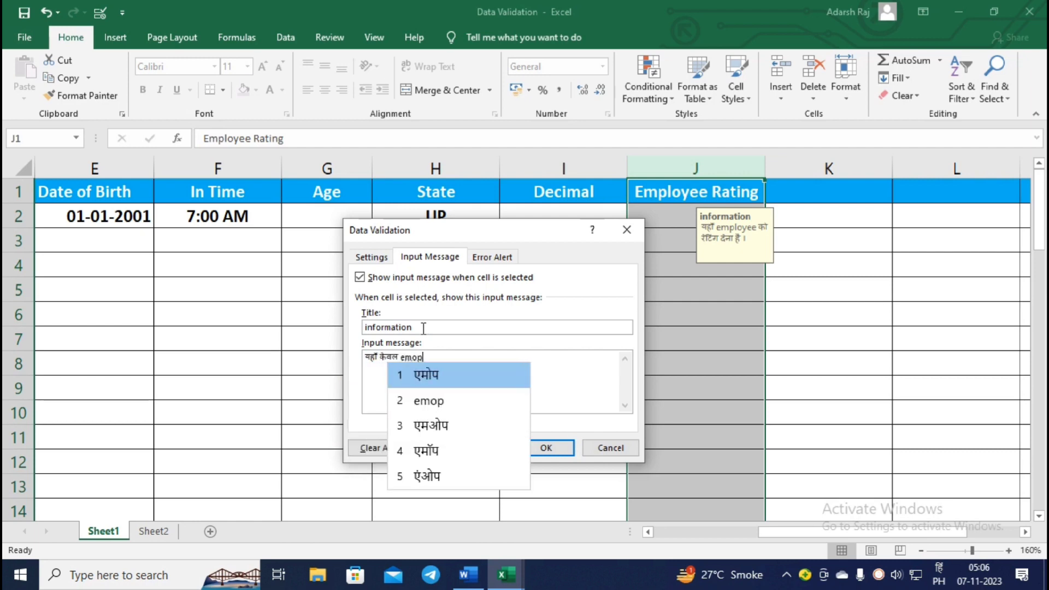
pyautogui.write('oyee')
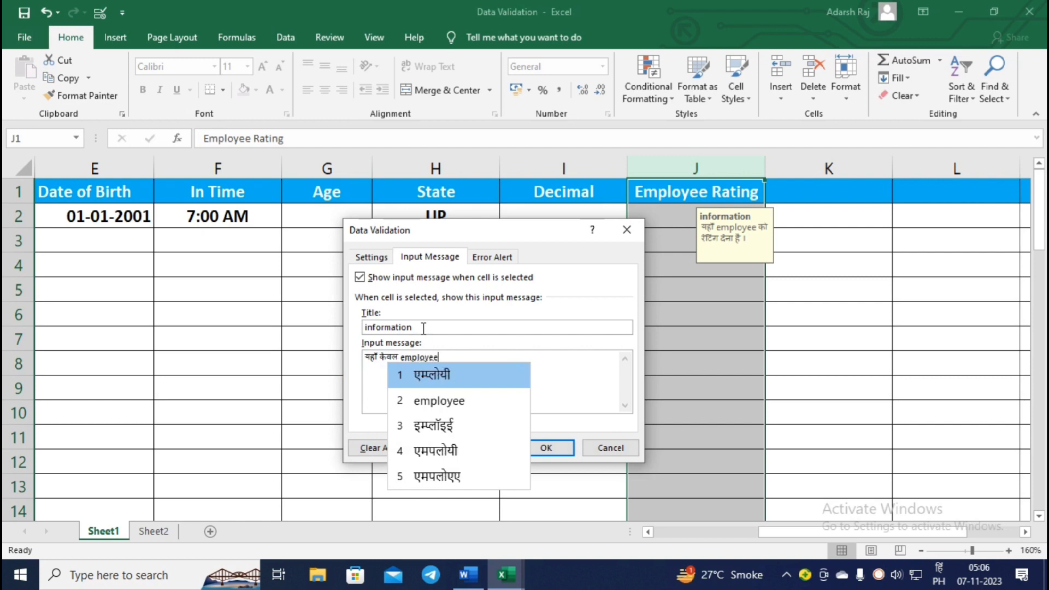
pyautogui.write(' ko rat')
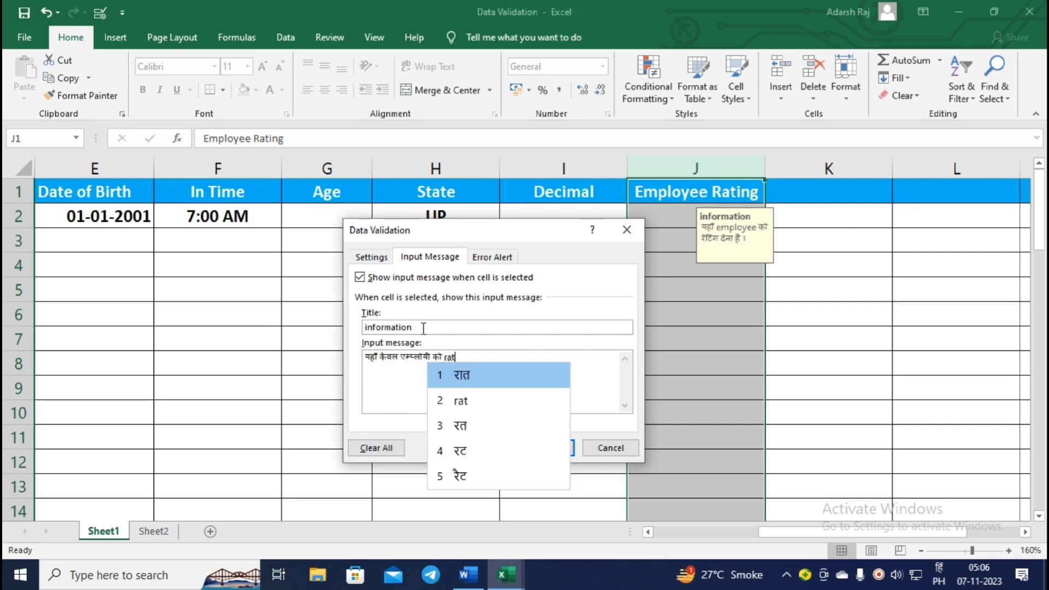
pyautogui.write('ing dena hai')
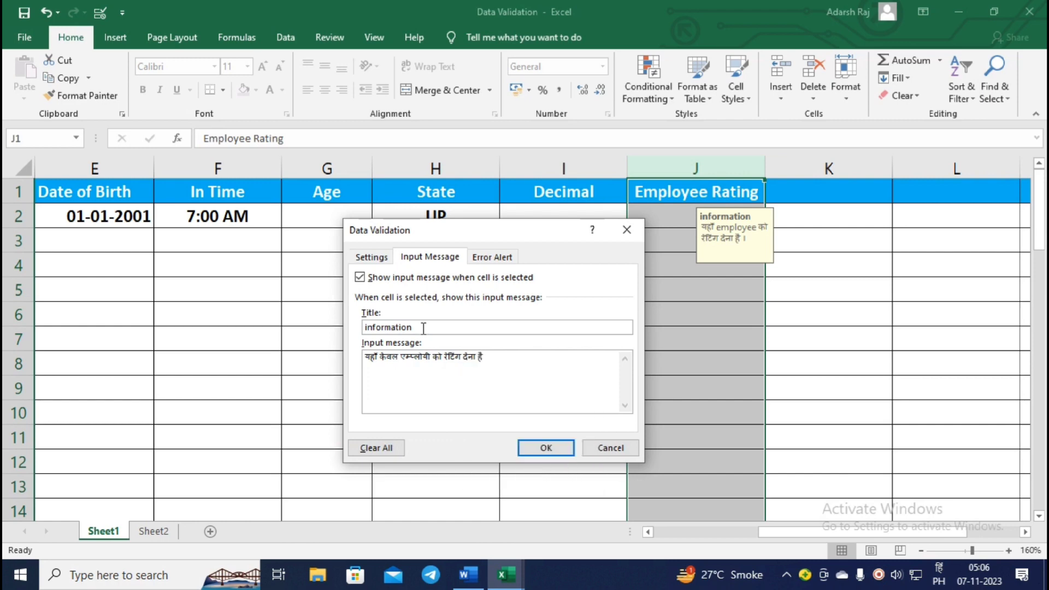
pyautogui.click(559, 453)
pyautogui.click(711, 283)
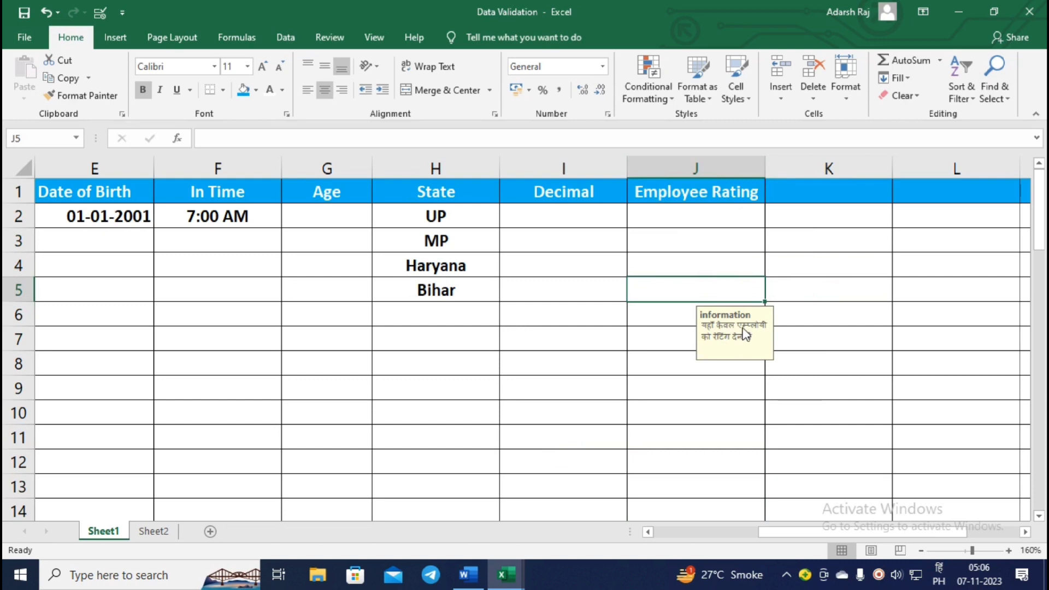
pyautogui.click(731, 293)
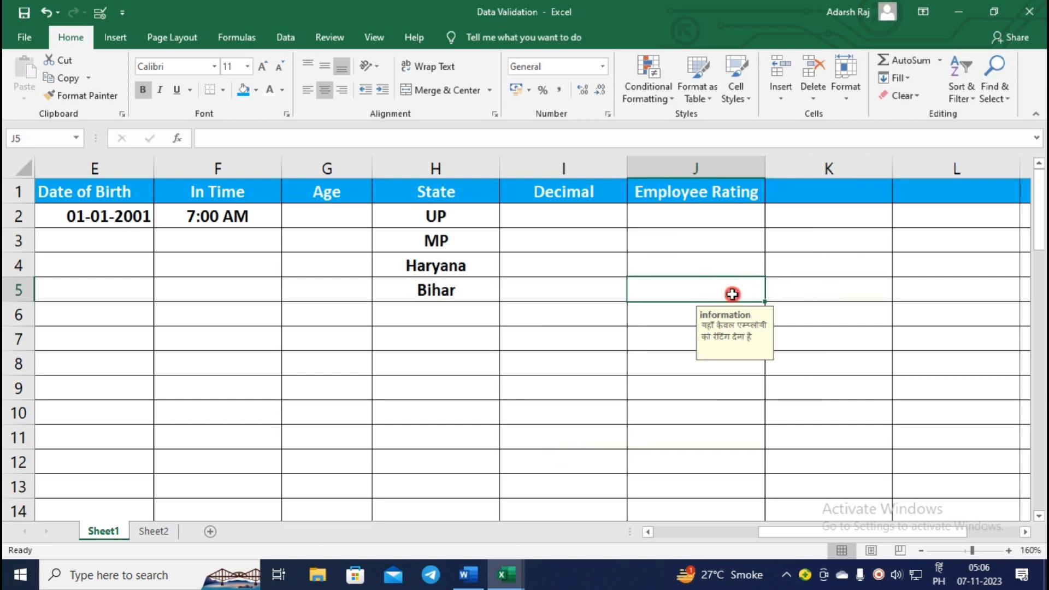